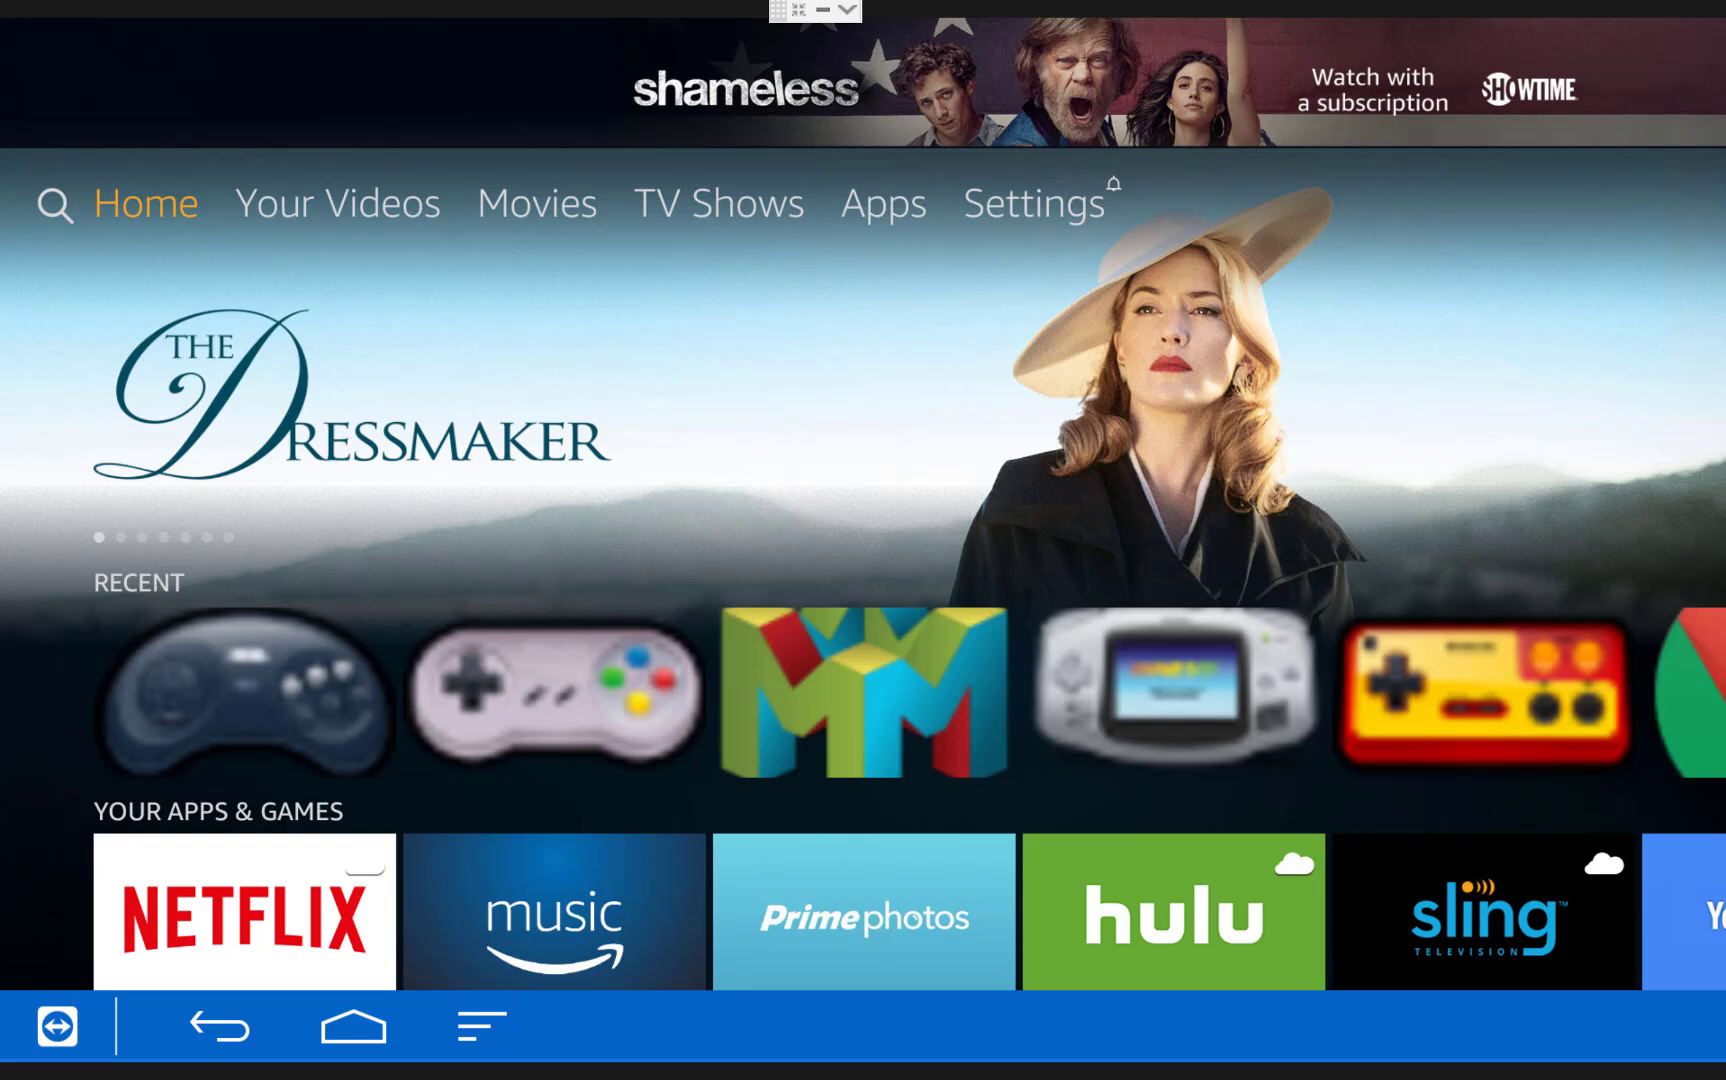
In Device > Developer options, turn on ADB debugging and Apps from Unknown Sources
{"action": "key", "text": "Right"}
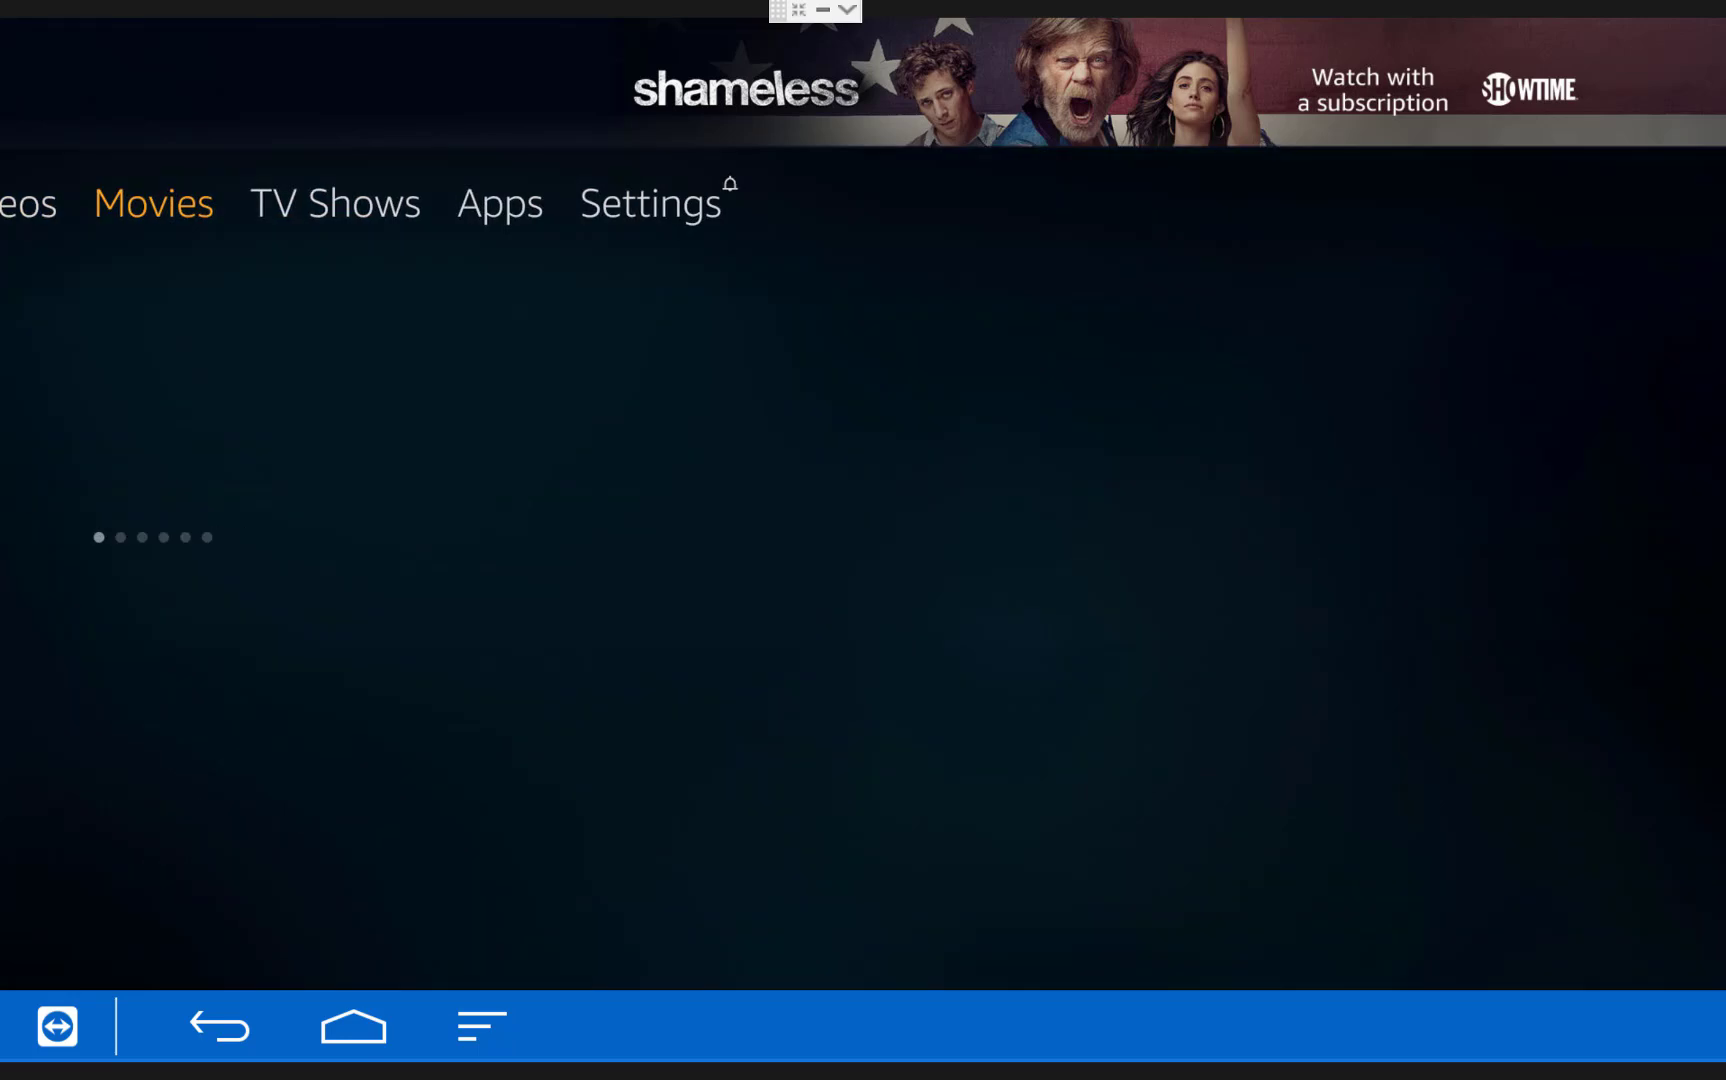
{"action": "key", "text": "Right"}
{"action": "key", "text": "Right"}
{"action": "key", "text": "Right"}
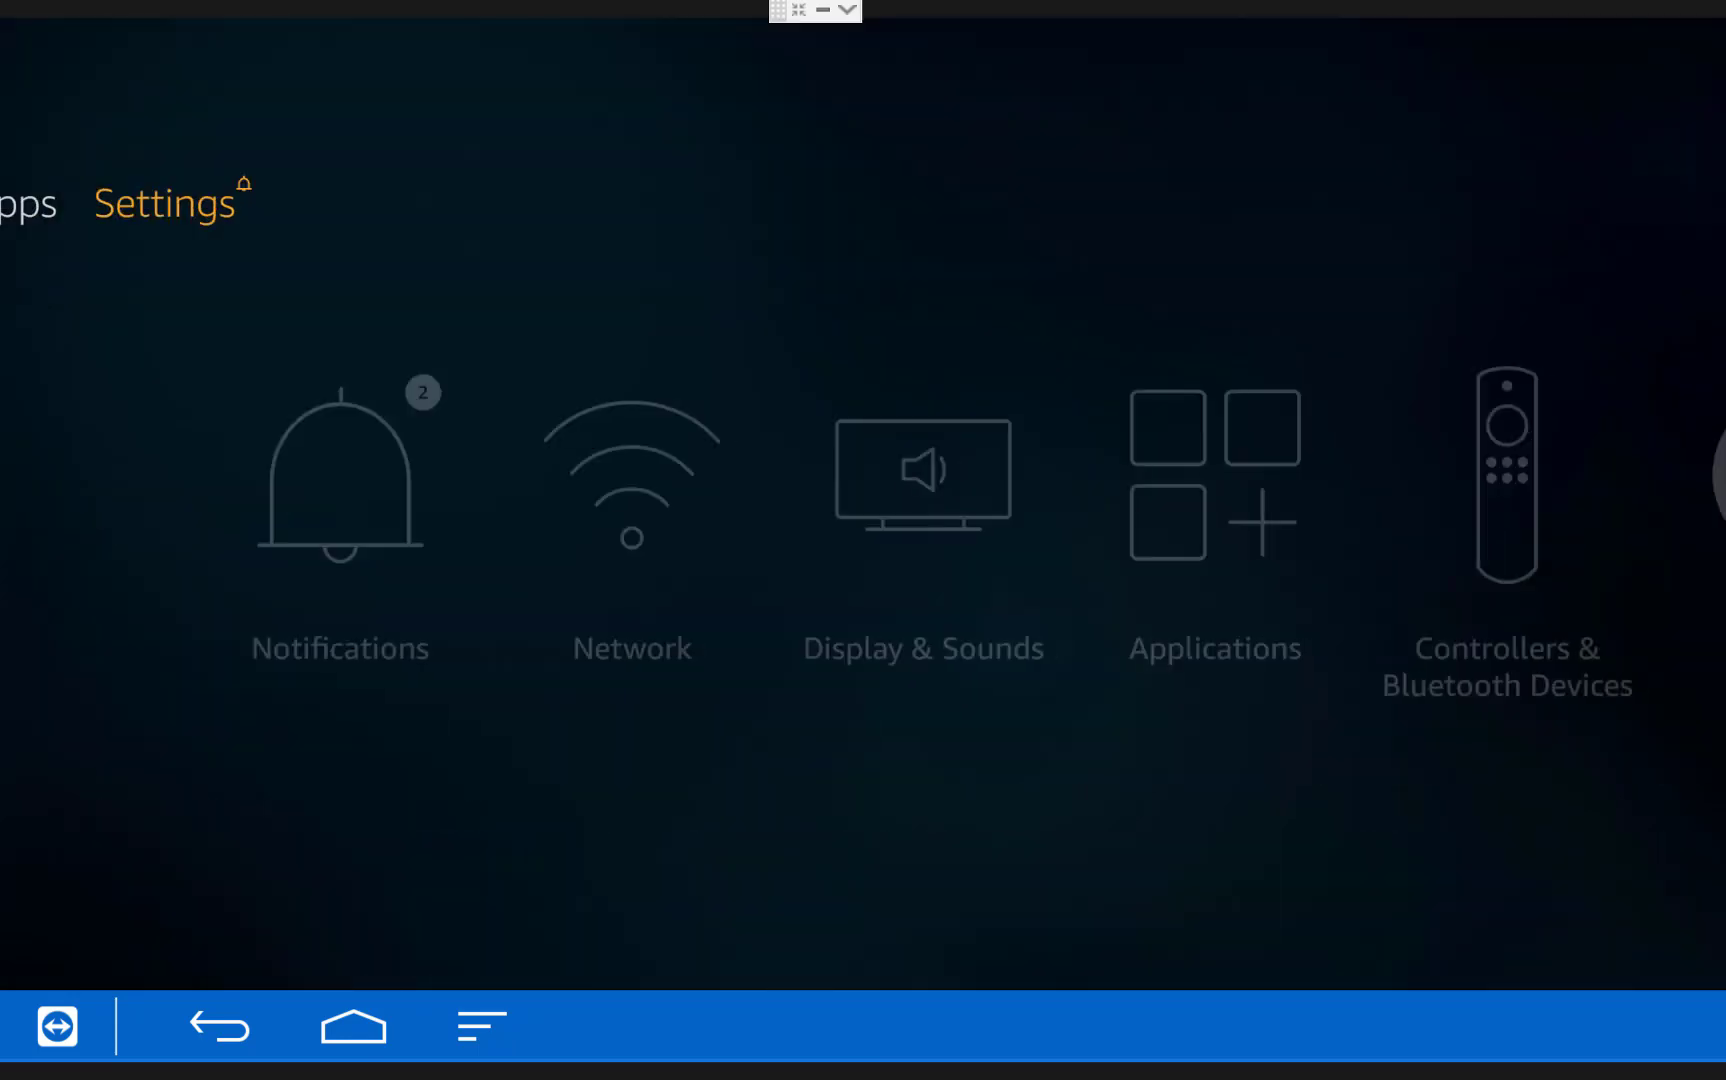
{"action": "key", "text": "Down"}
{"action": "key", "text": "Right"}
{"action": "key", "text": "Right"}
{"action": "key", "text": "Right"}
{"action": "key", "text": "Right"}
{"action": "key", "text": "Right"}
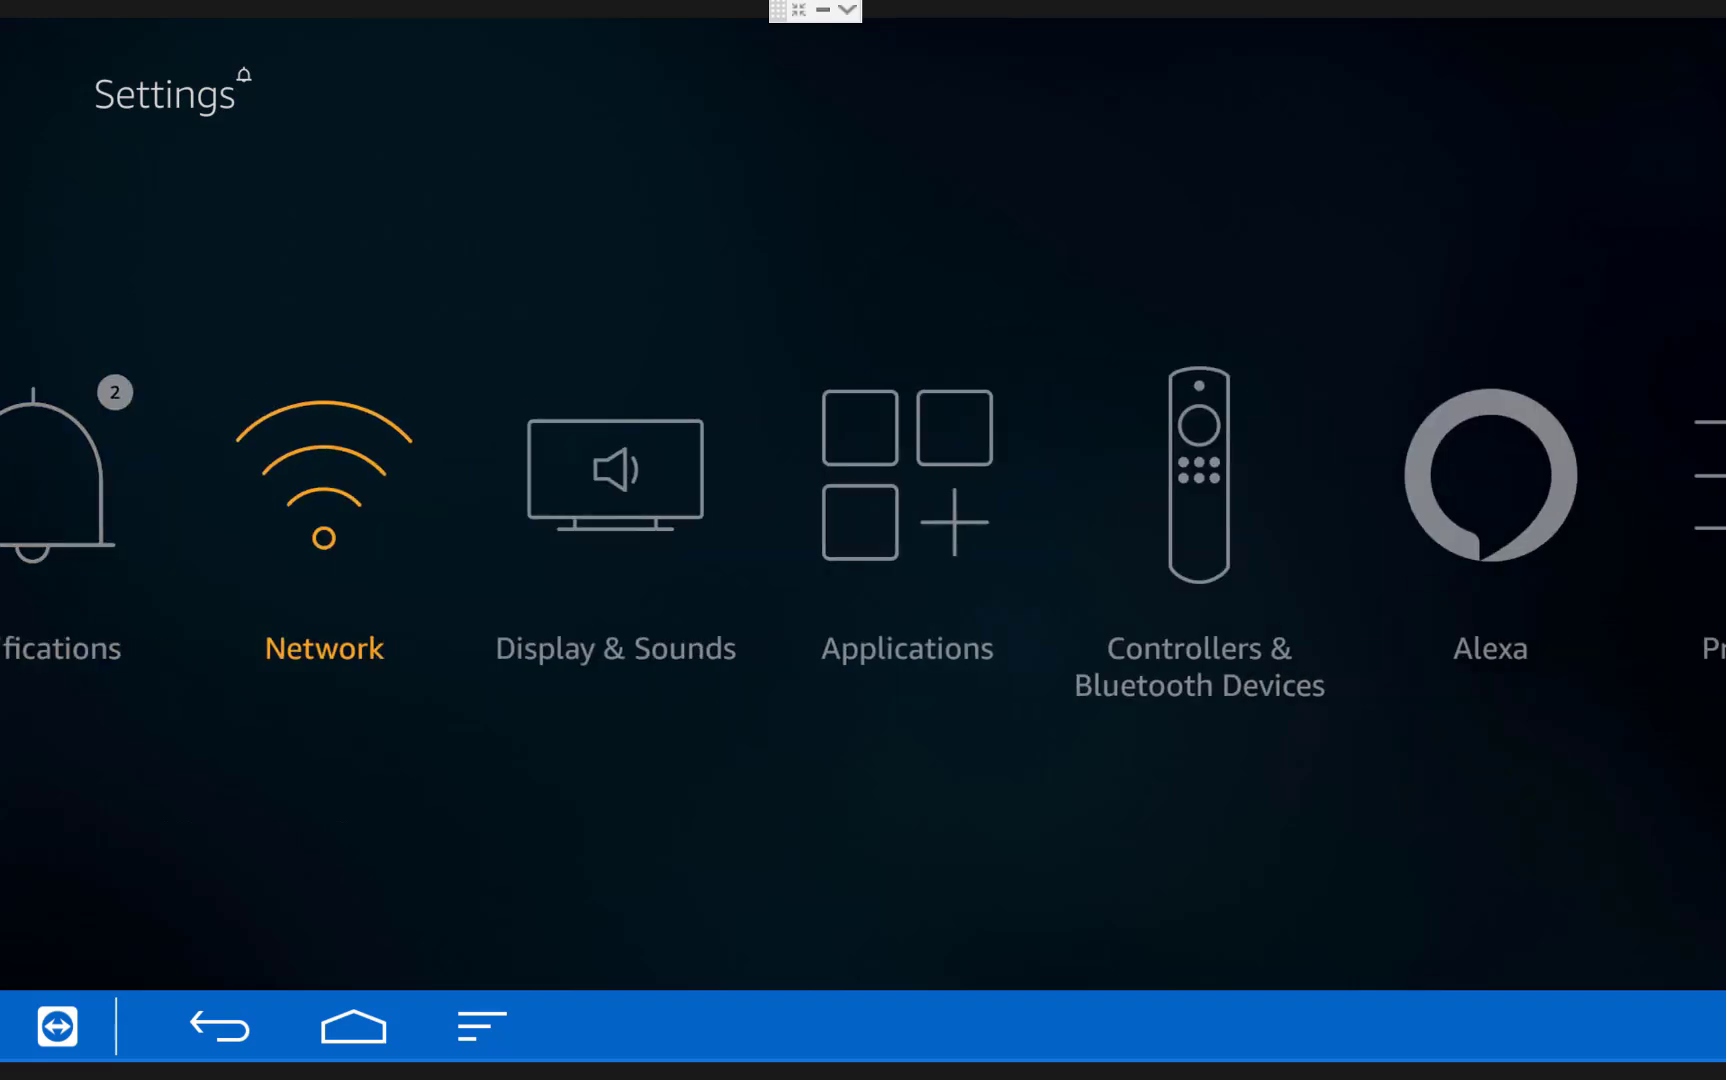
{"action": "key", "text": "Right"}
{"action": "key", "text": "Right"}
{"action": "key", "text": "Return"}
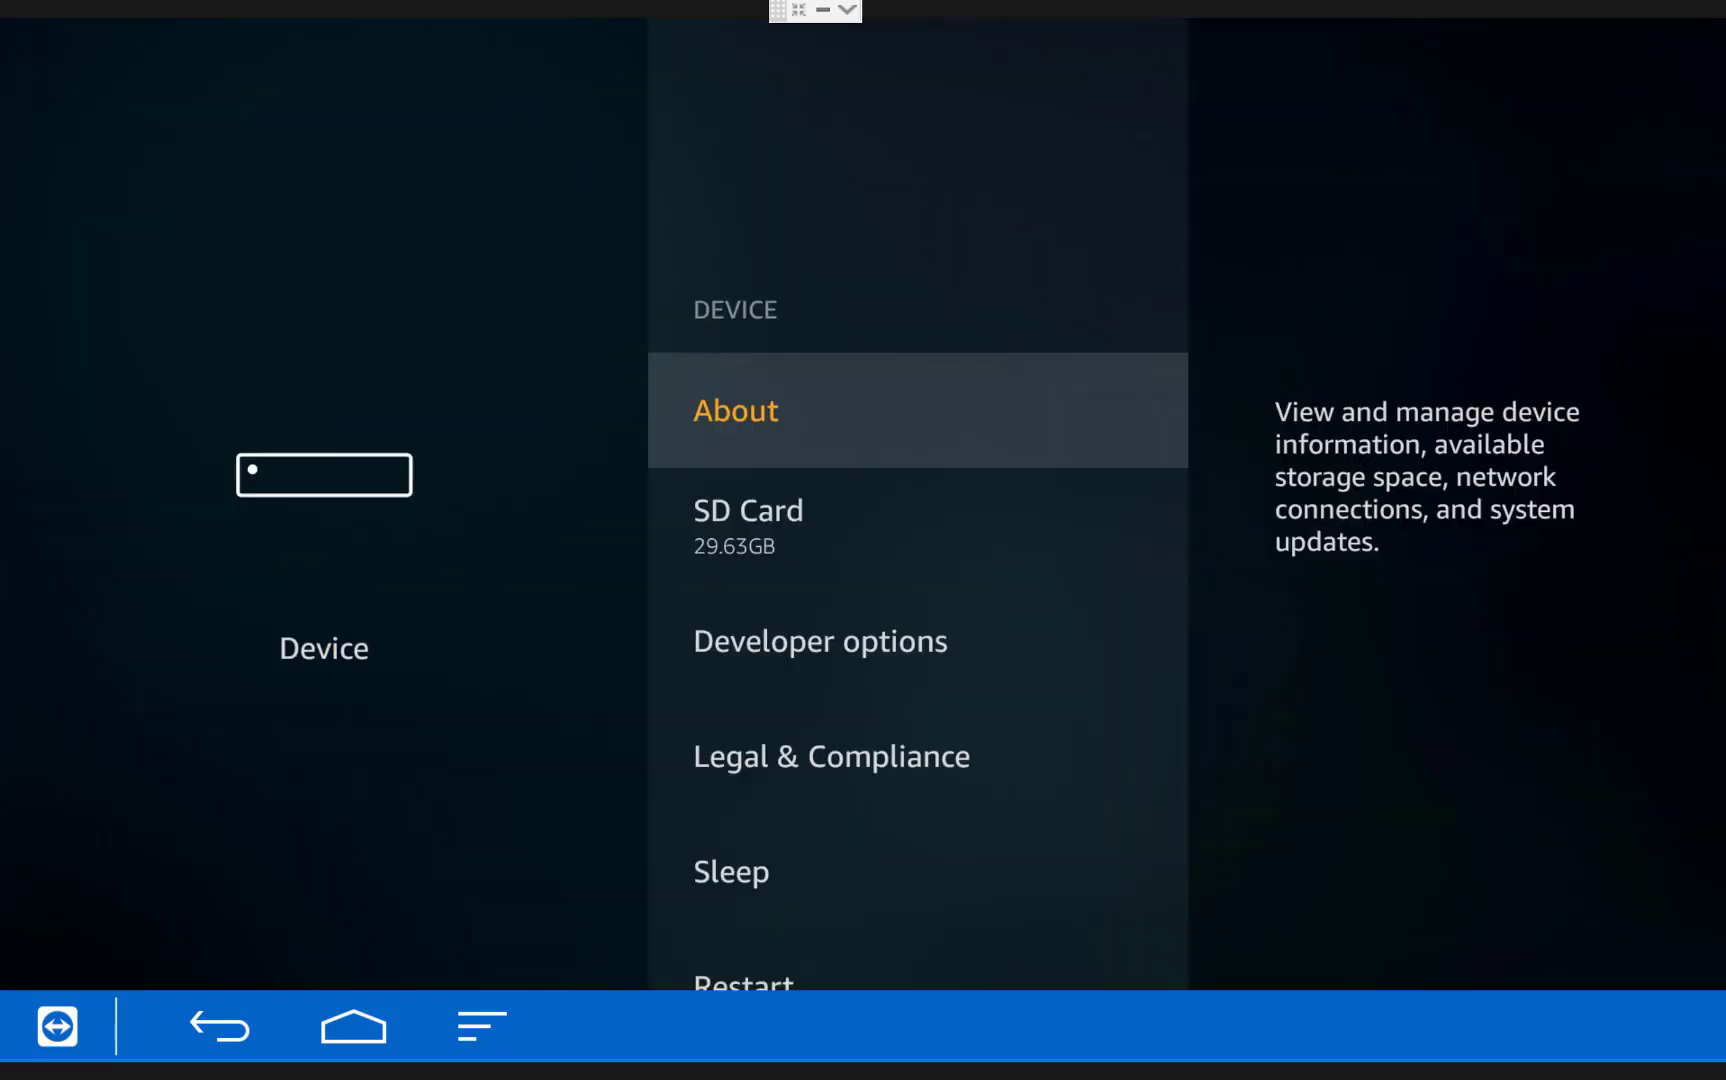
{"action": "key", "text": "Down"}
{"action": "key", "text": "Down"}
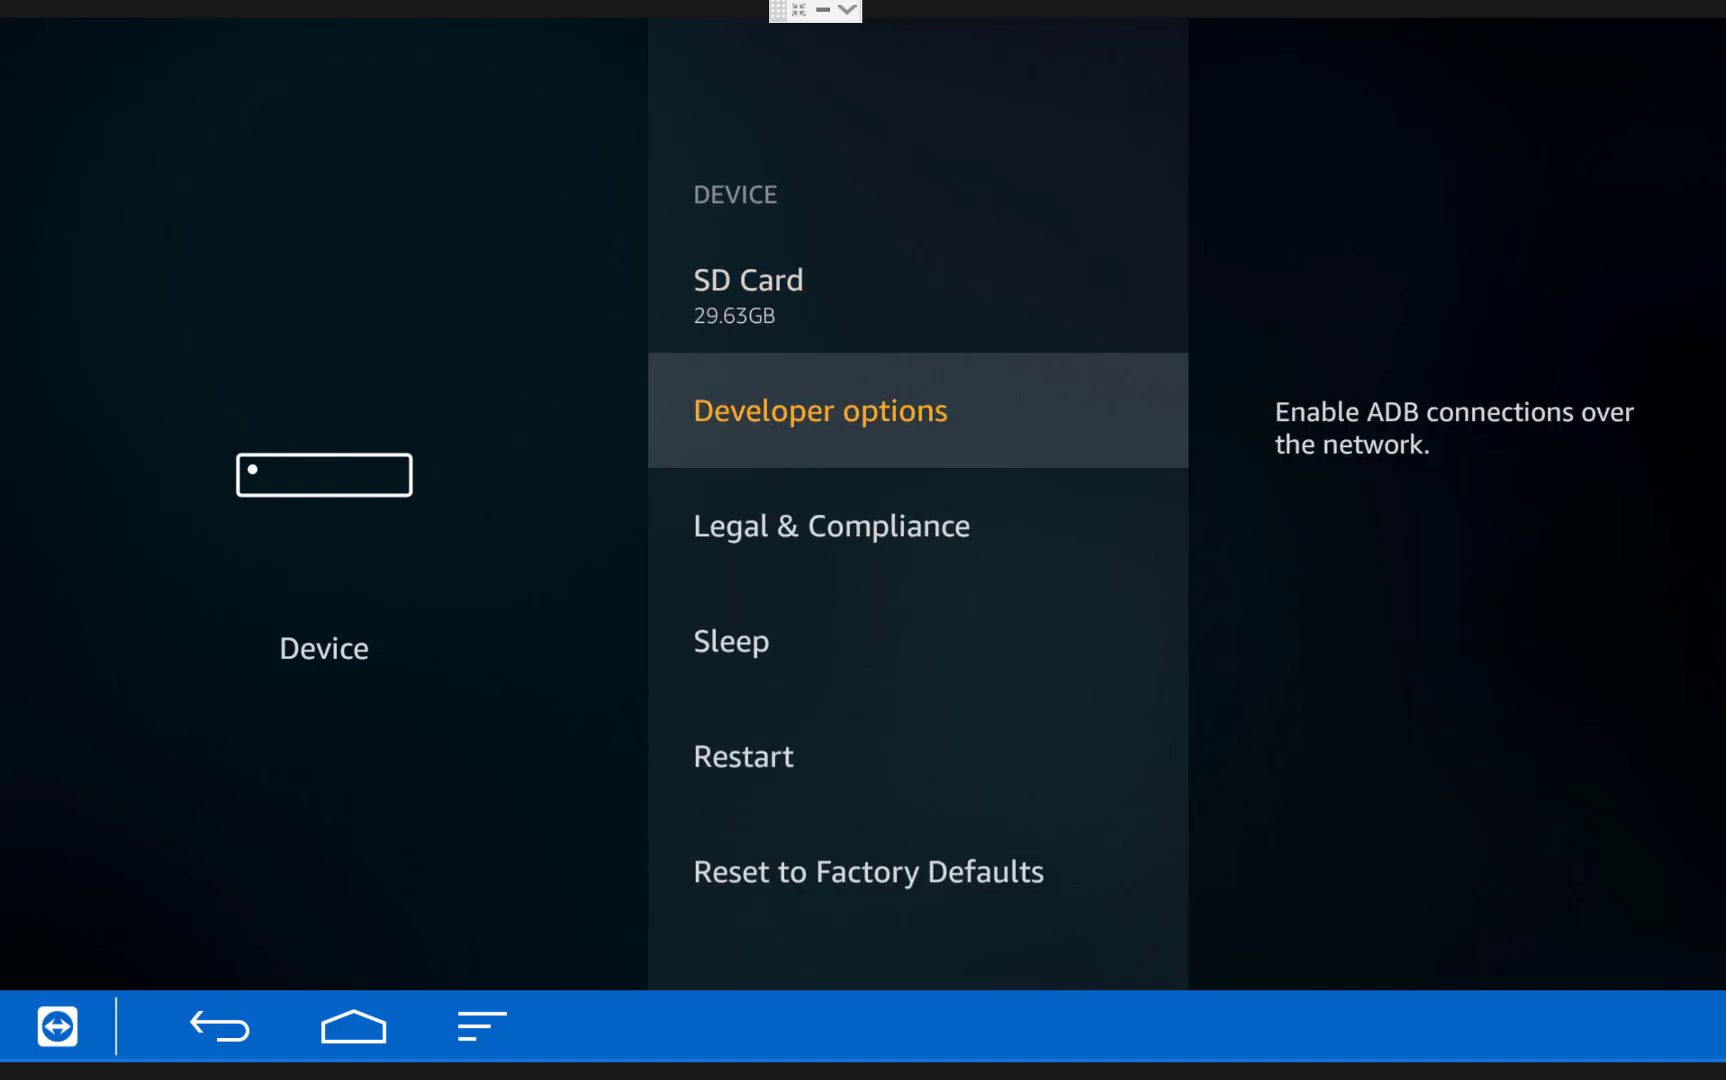
{"action": "key", "text": "Return"}
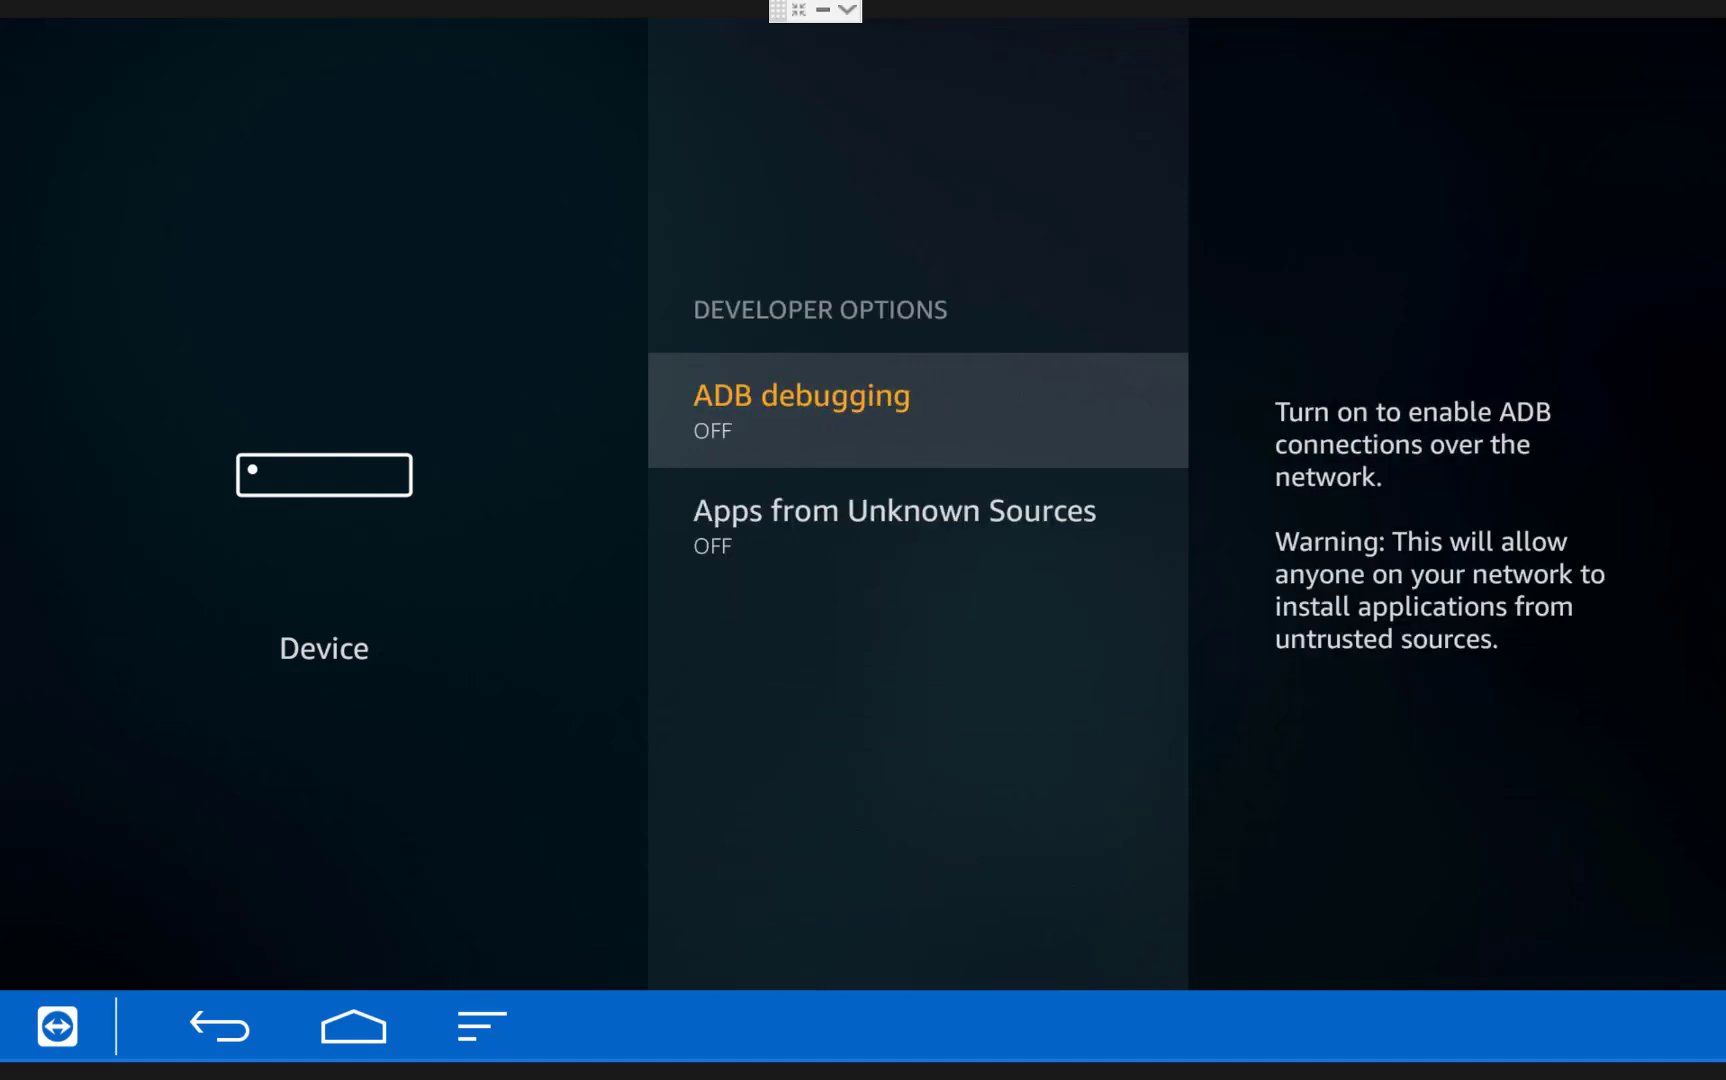
{"action": "key", "text": "Return"}
{"action": "key", "text": "Down"}
{"action": "key", "text": "Down"}
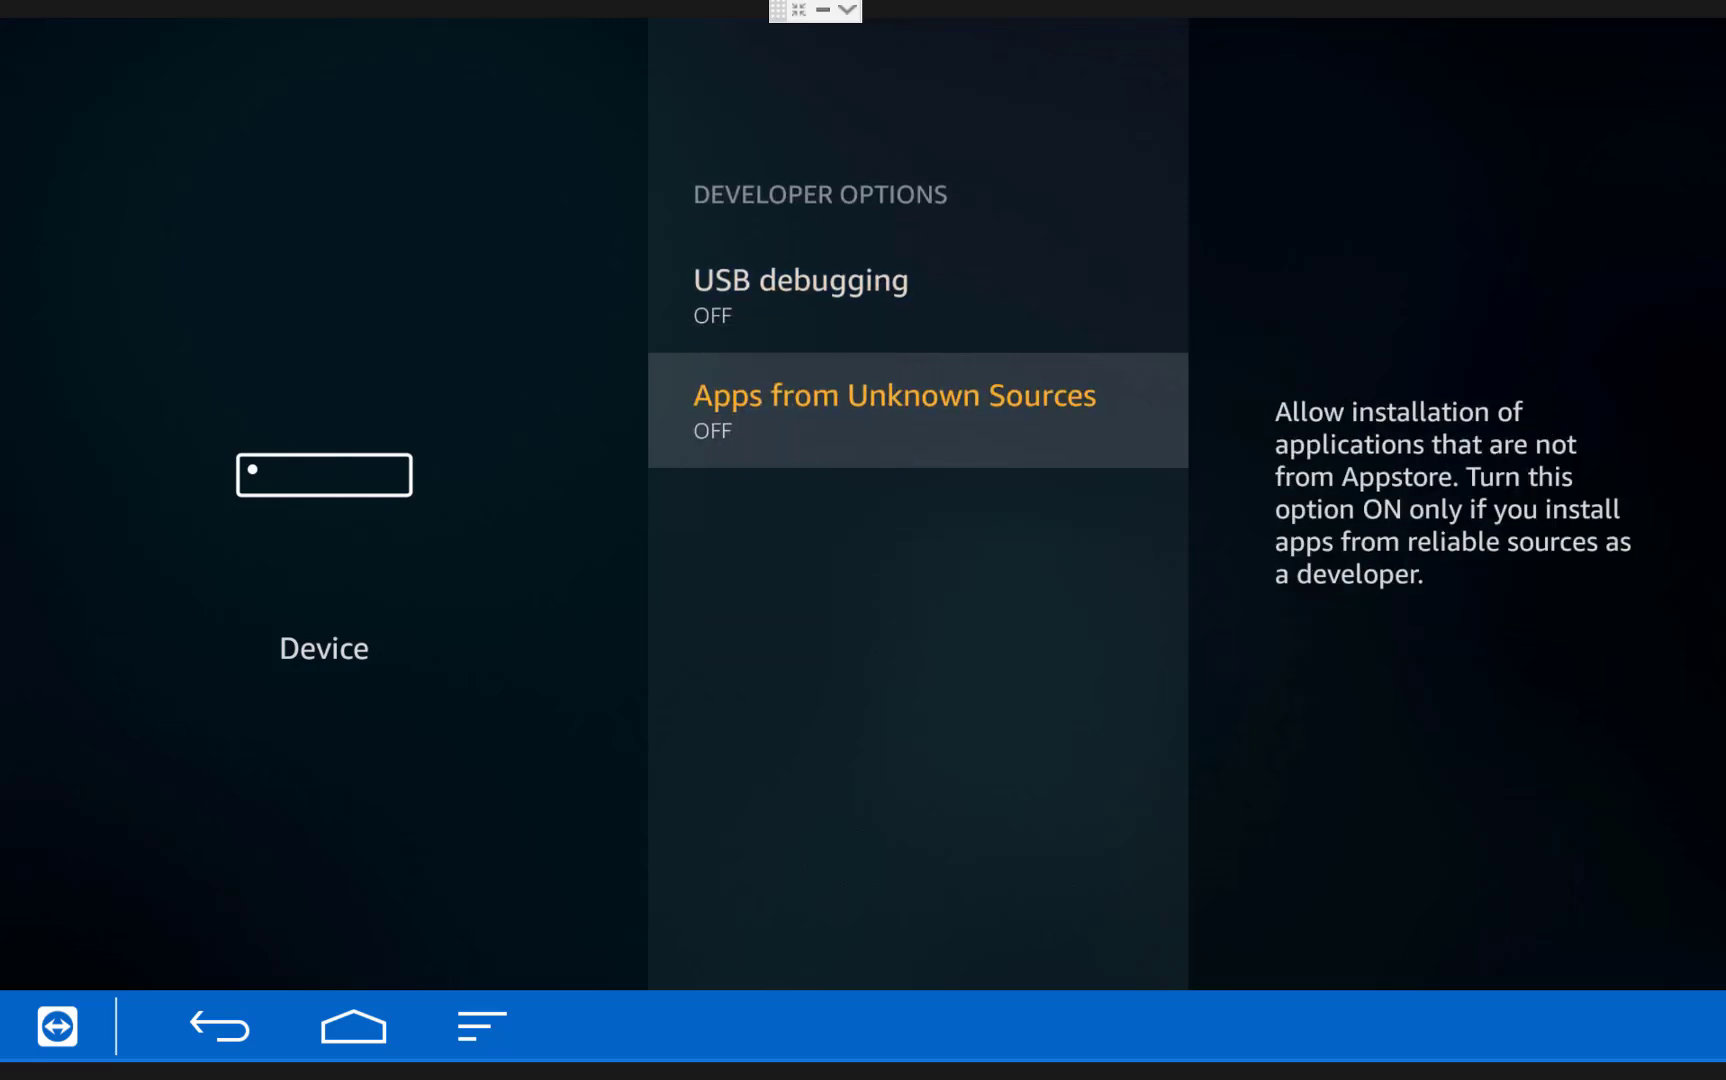
{"action": "key", "text": "Return"}
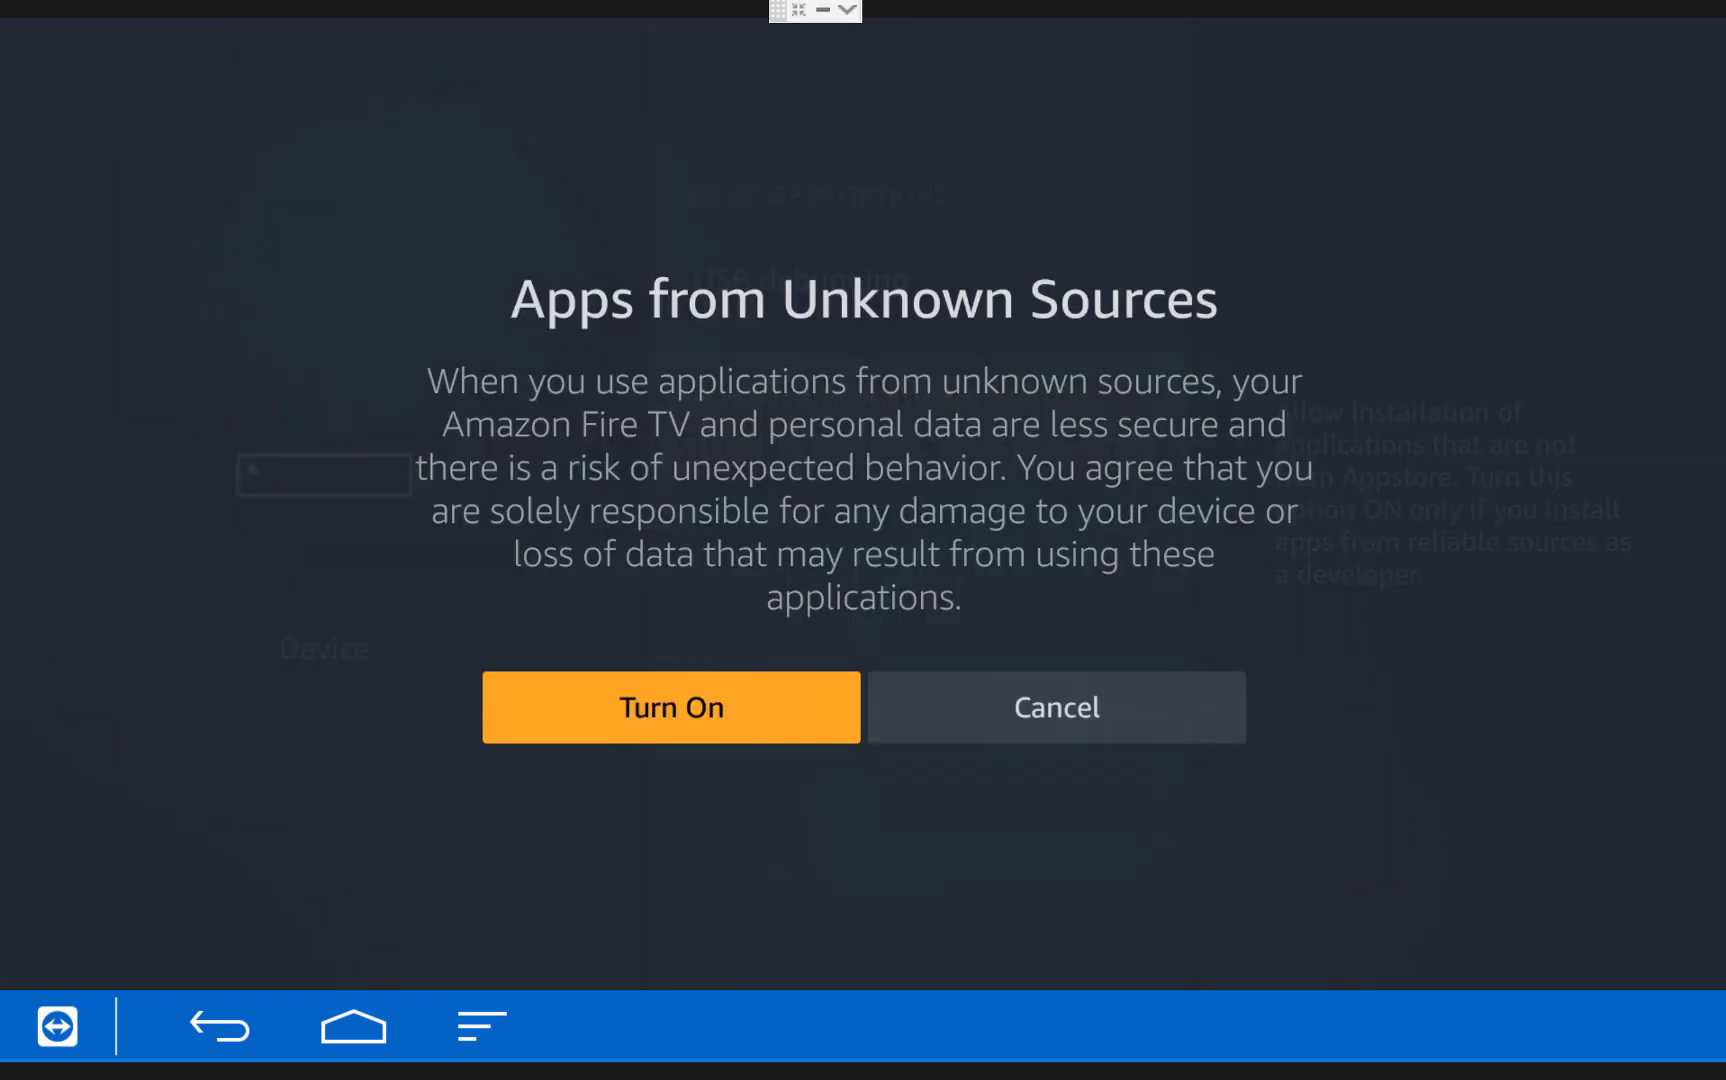
{"action": "key", "text": "Return"}
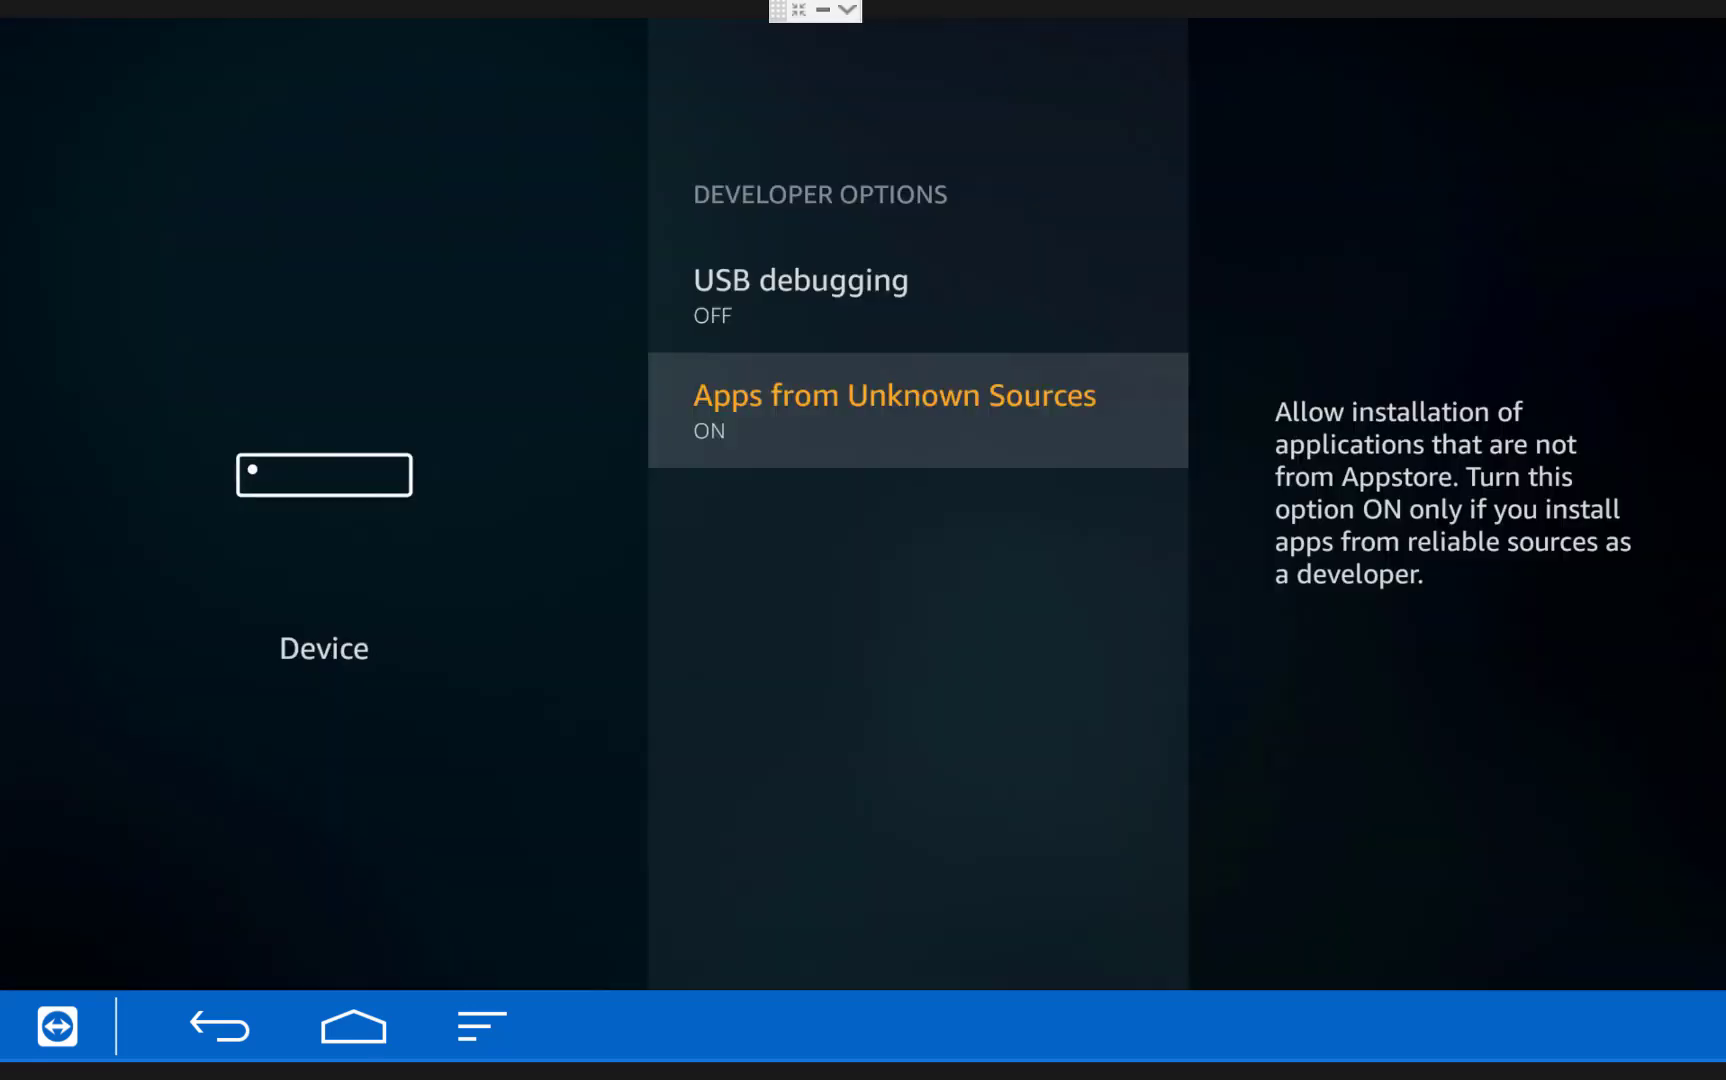
In Applications settings, turn off Collect App Usage Data
{"action": "key", "text": "Up"}
{"action": "key", "text": "Up"}
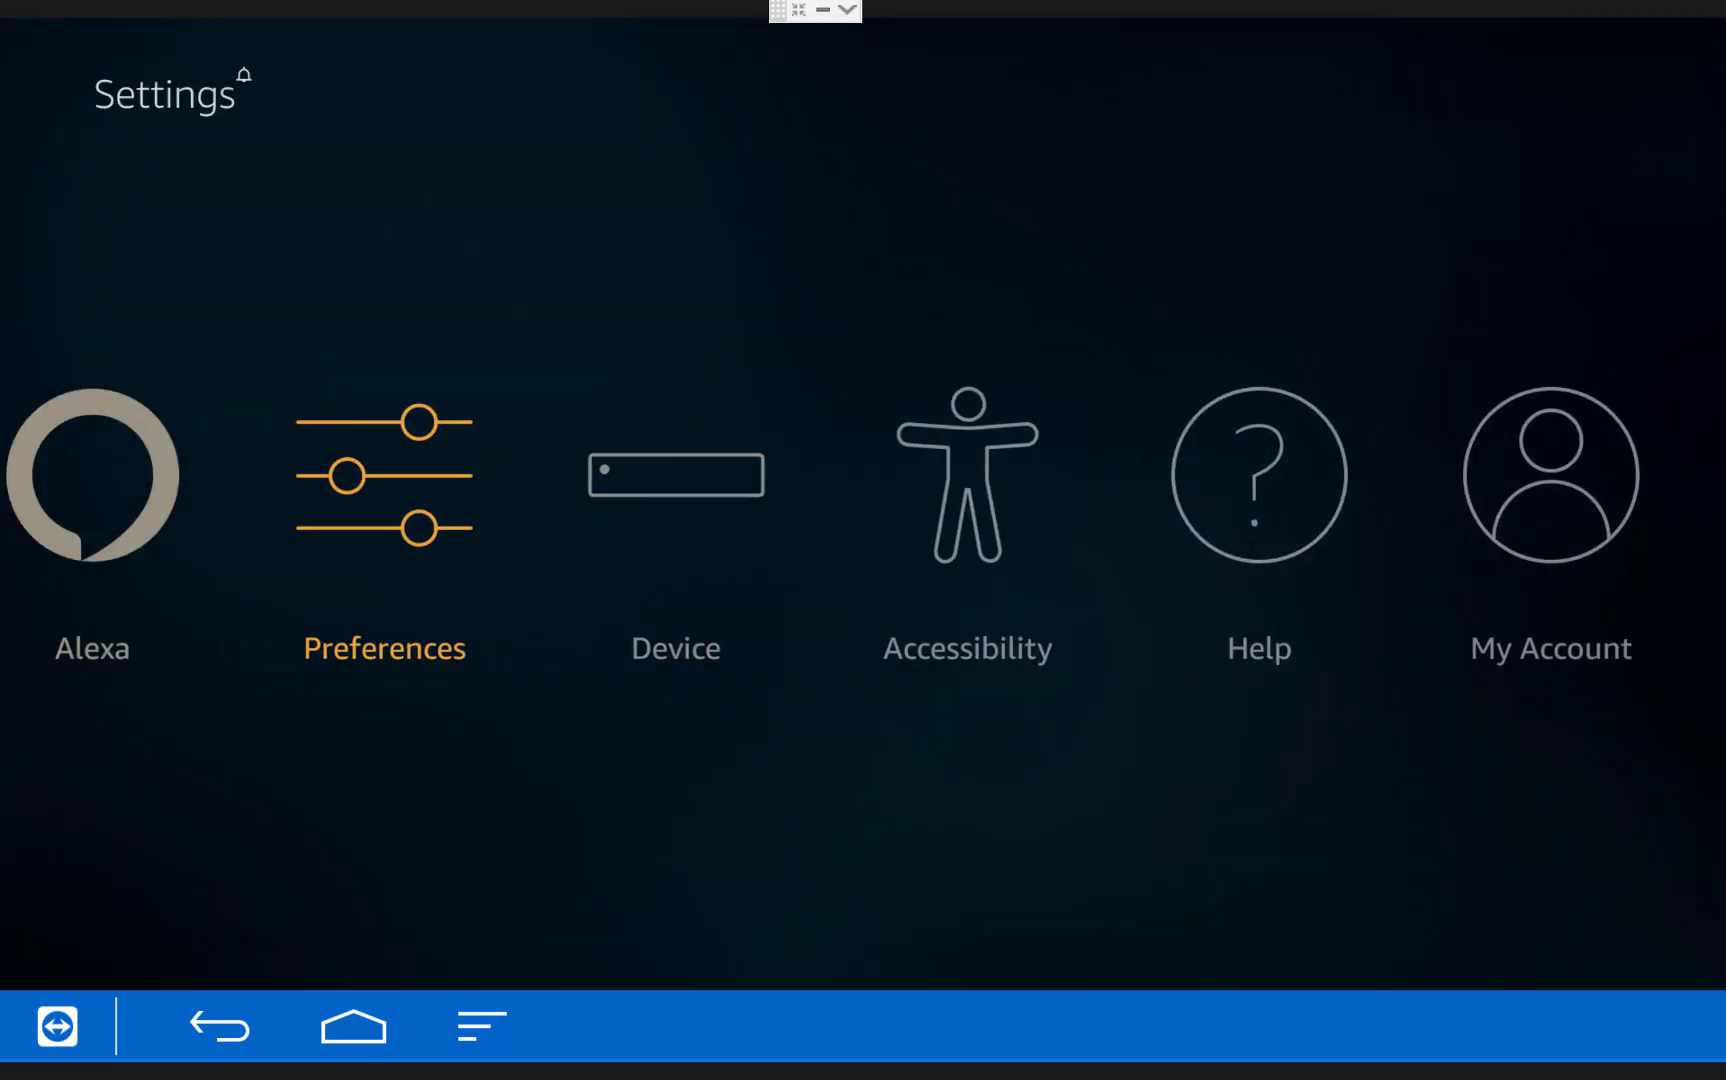
{"action": "key", "text": "Left"}
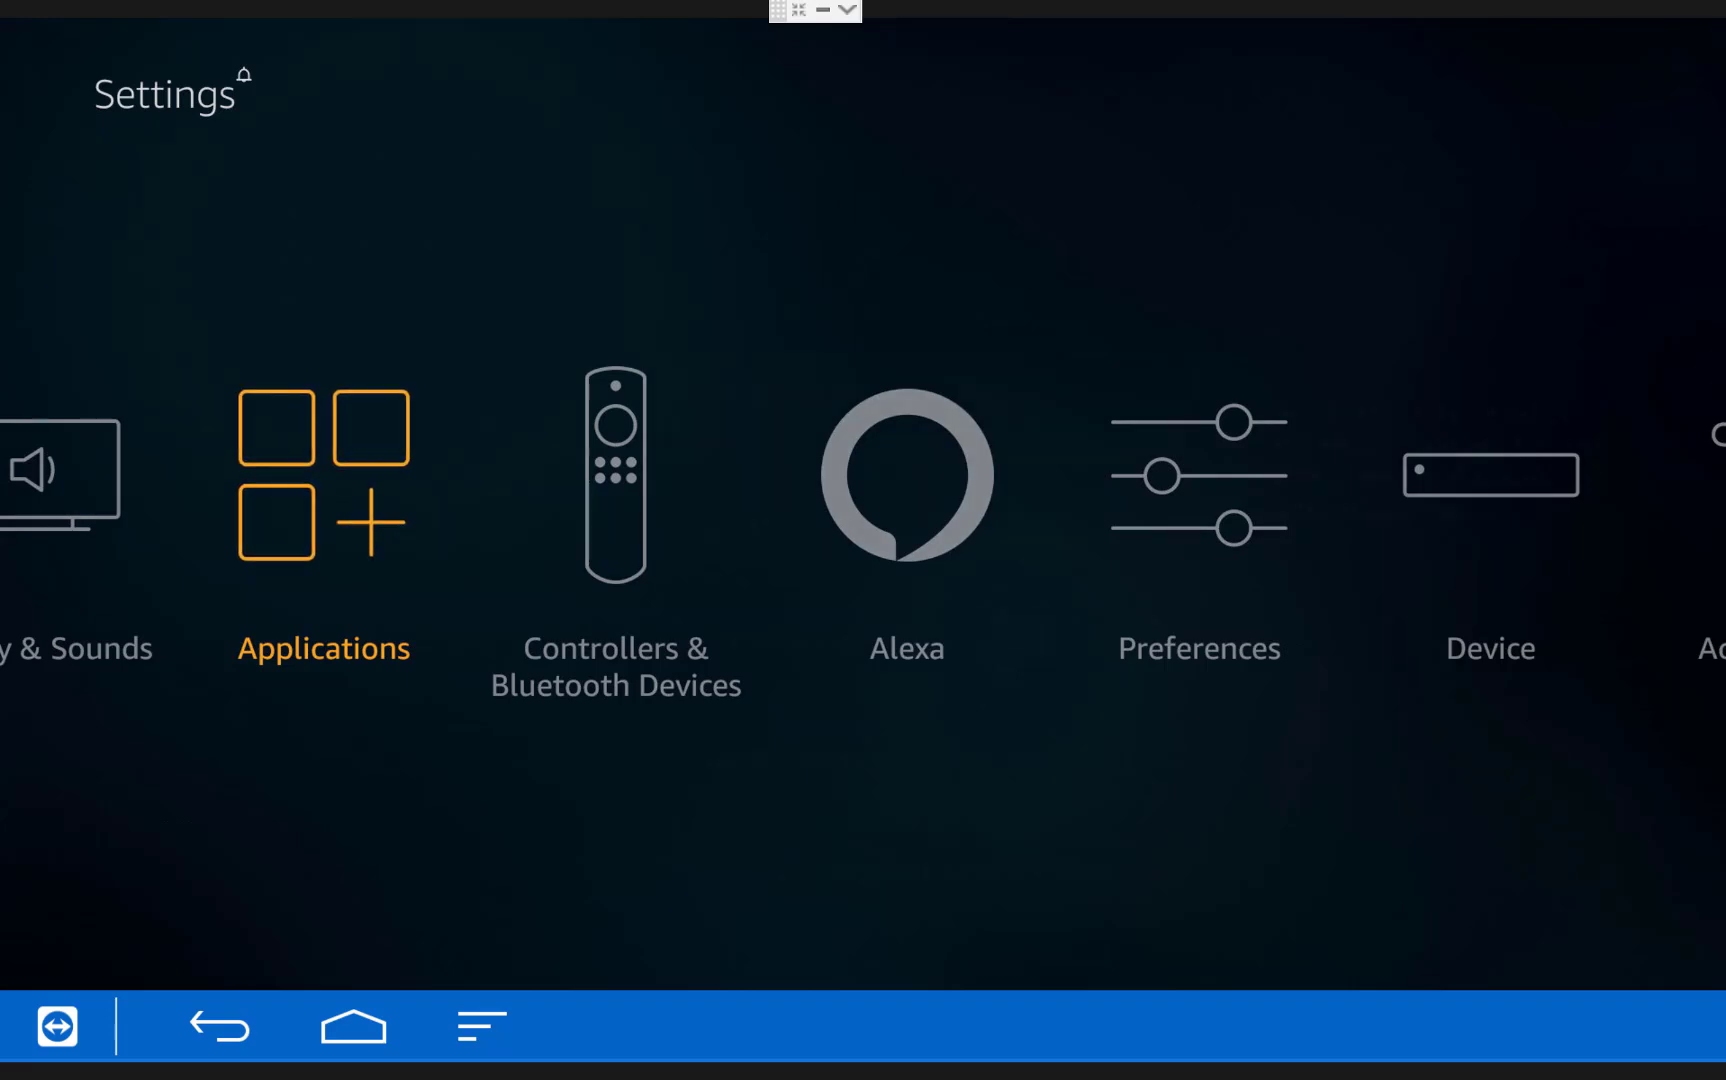
{"action": "key", "text": "Return"}
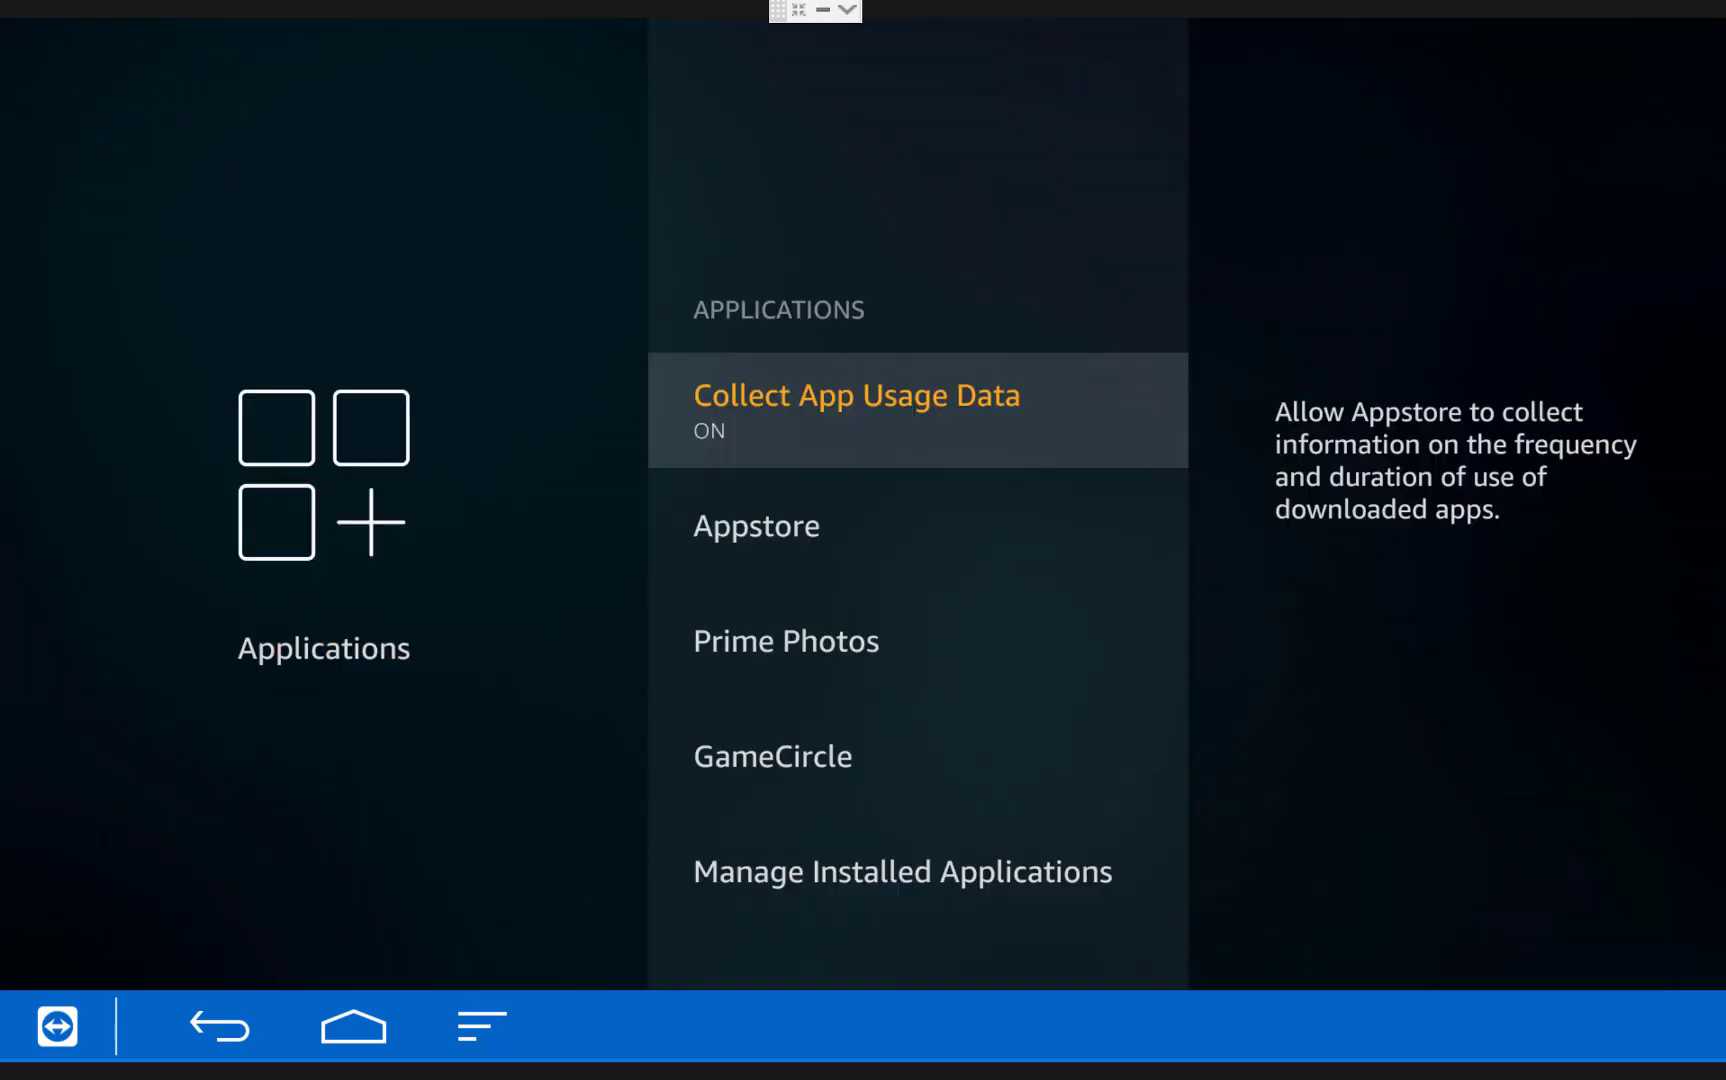
{"action": "key", "text": "Return"}
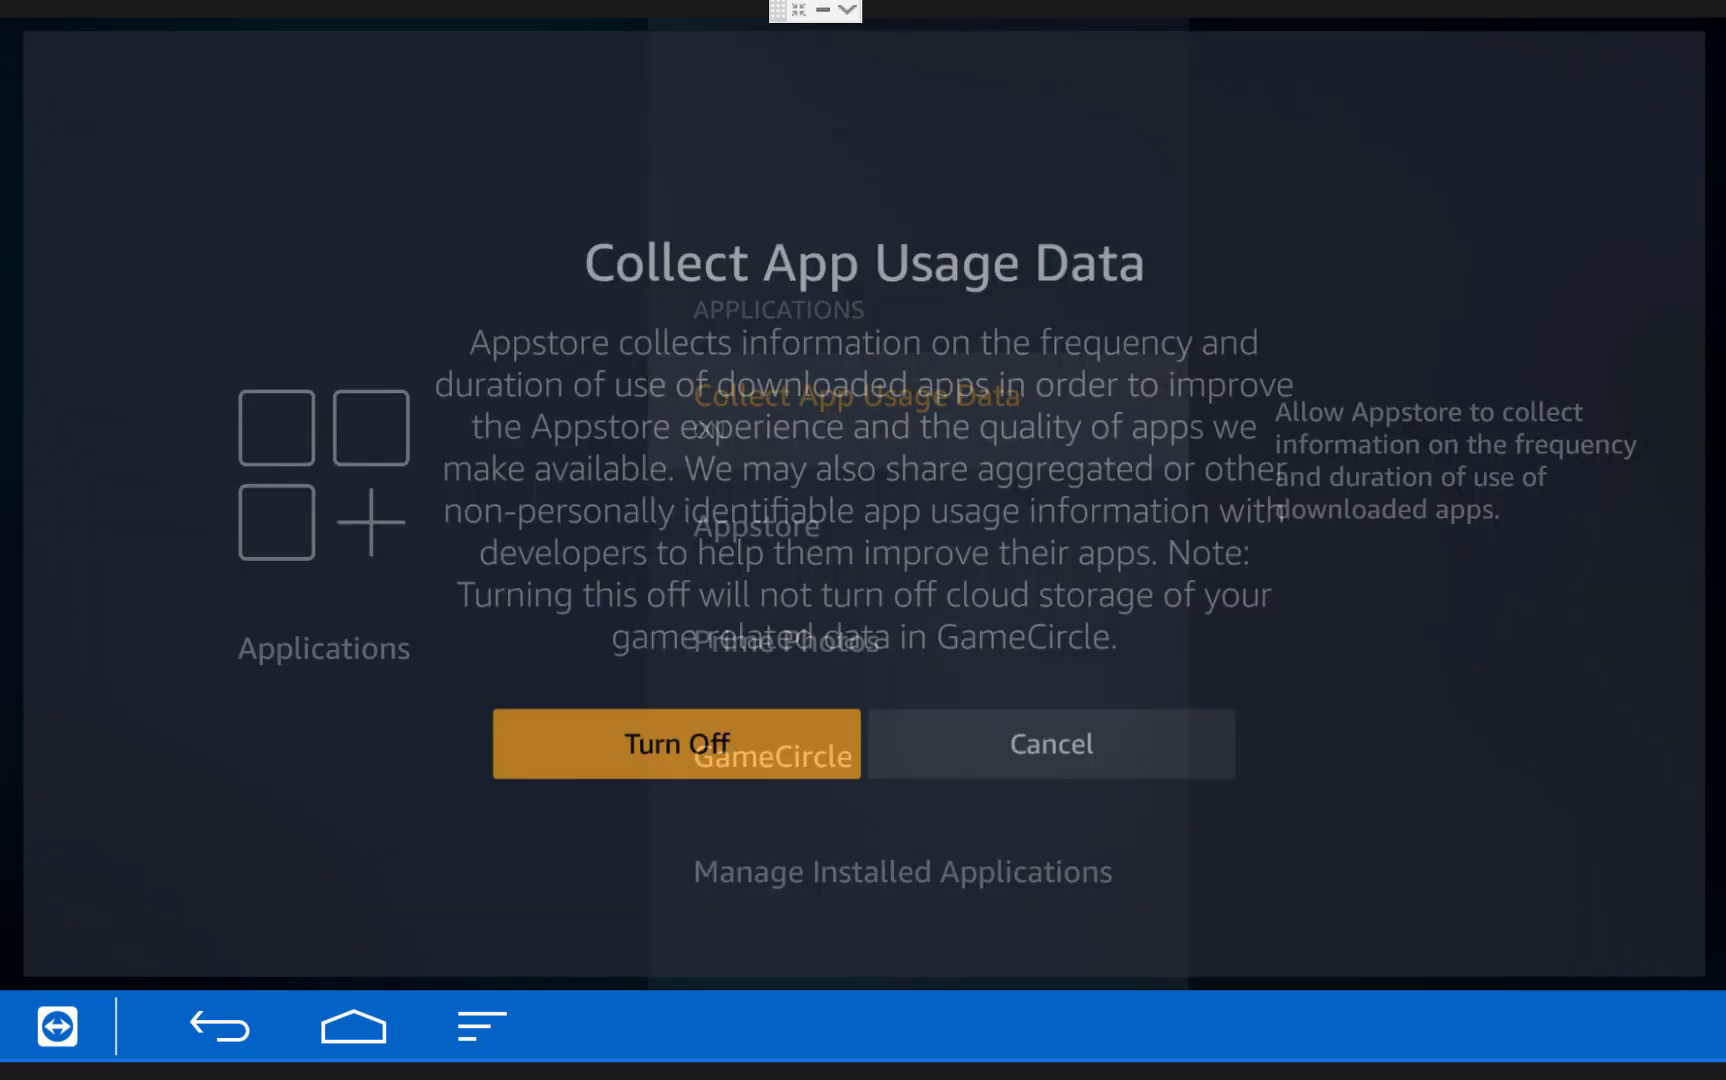
{"action": "key", "text": "Return"}
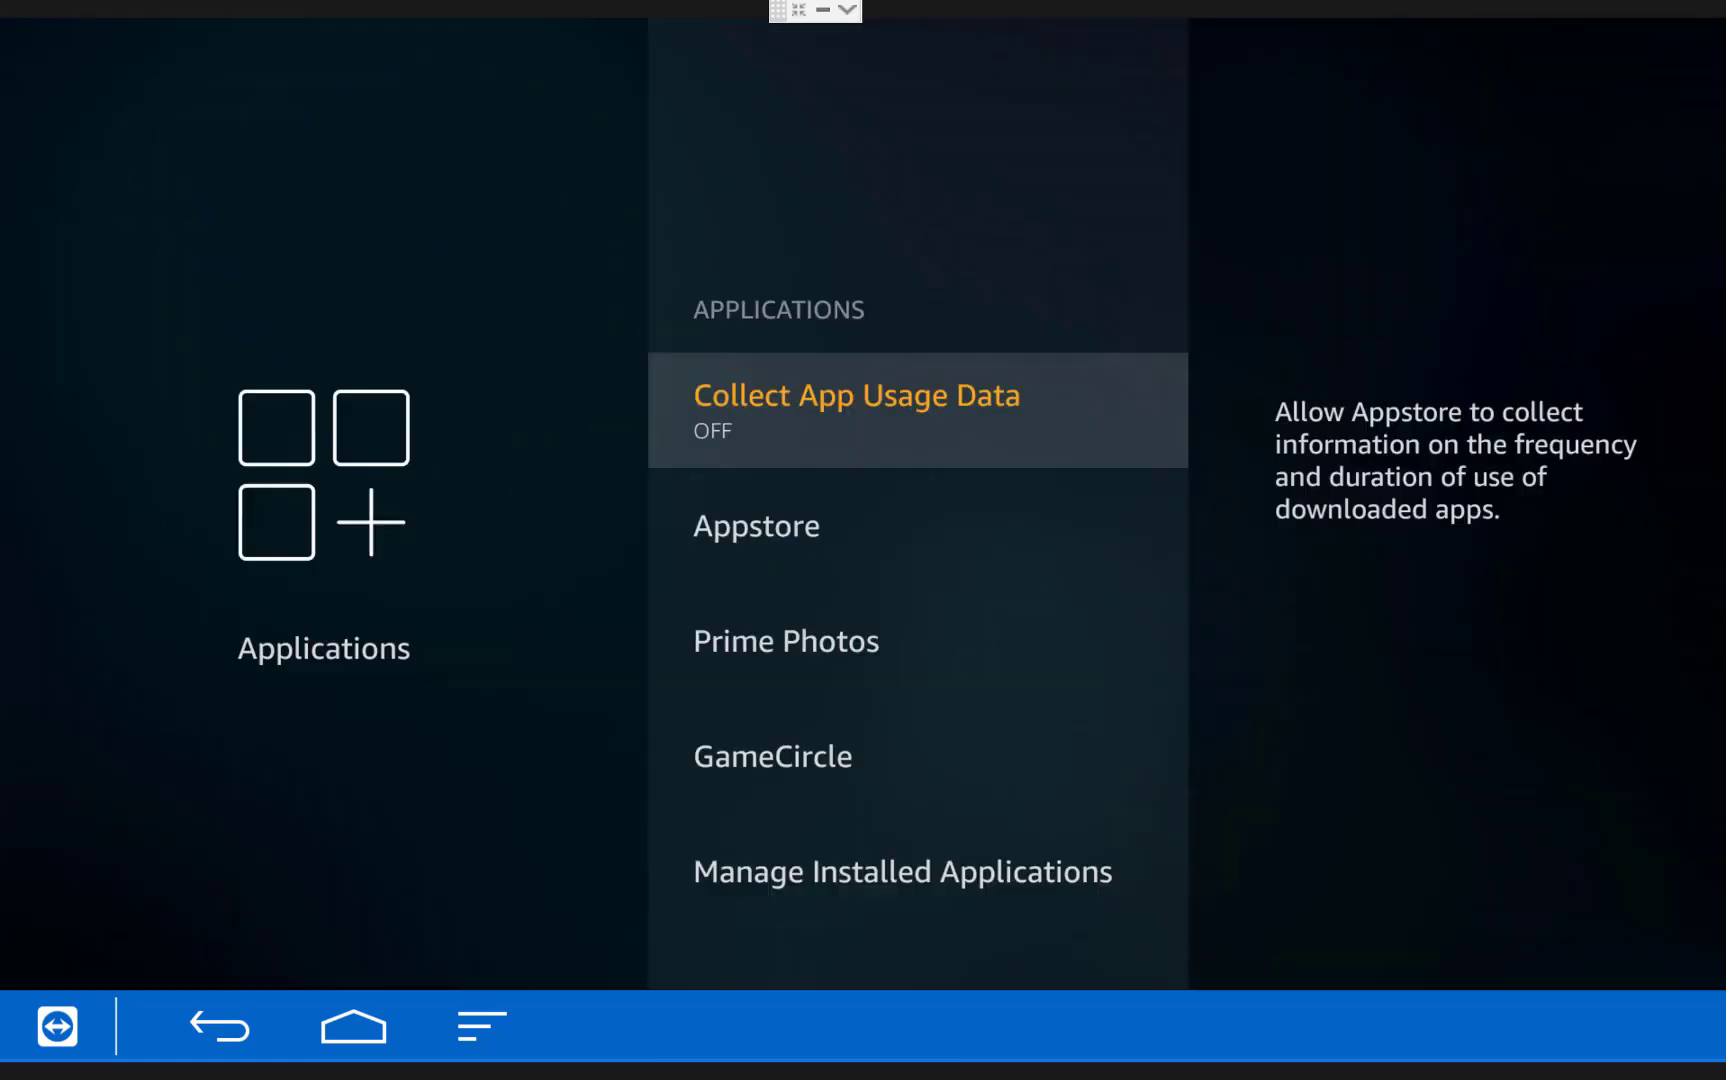
{"action": "key", "text": "Escape"}
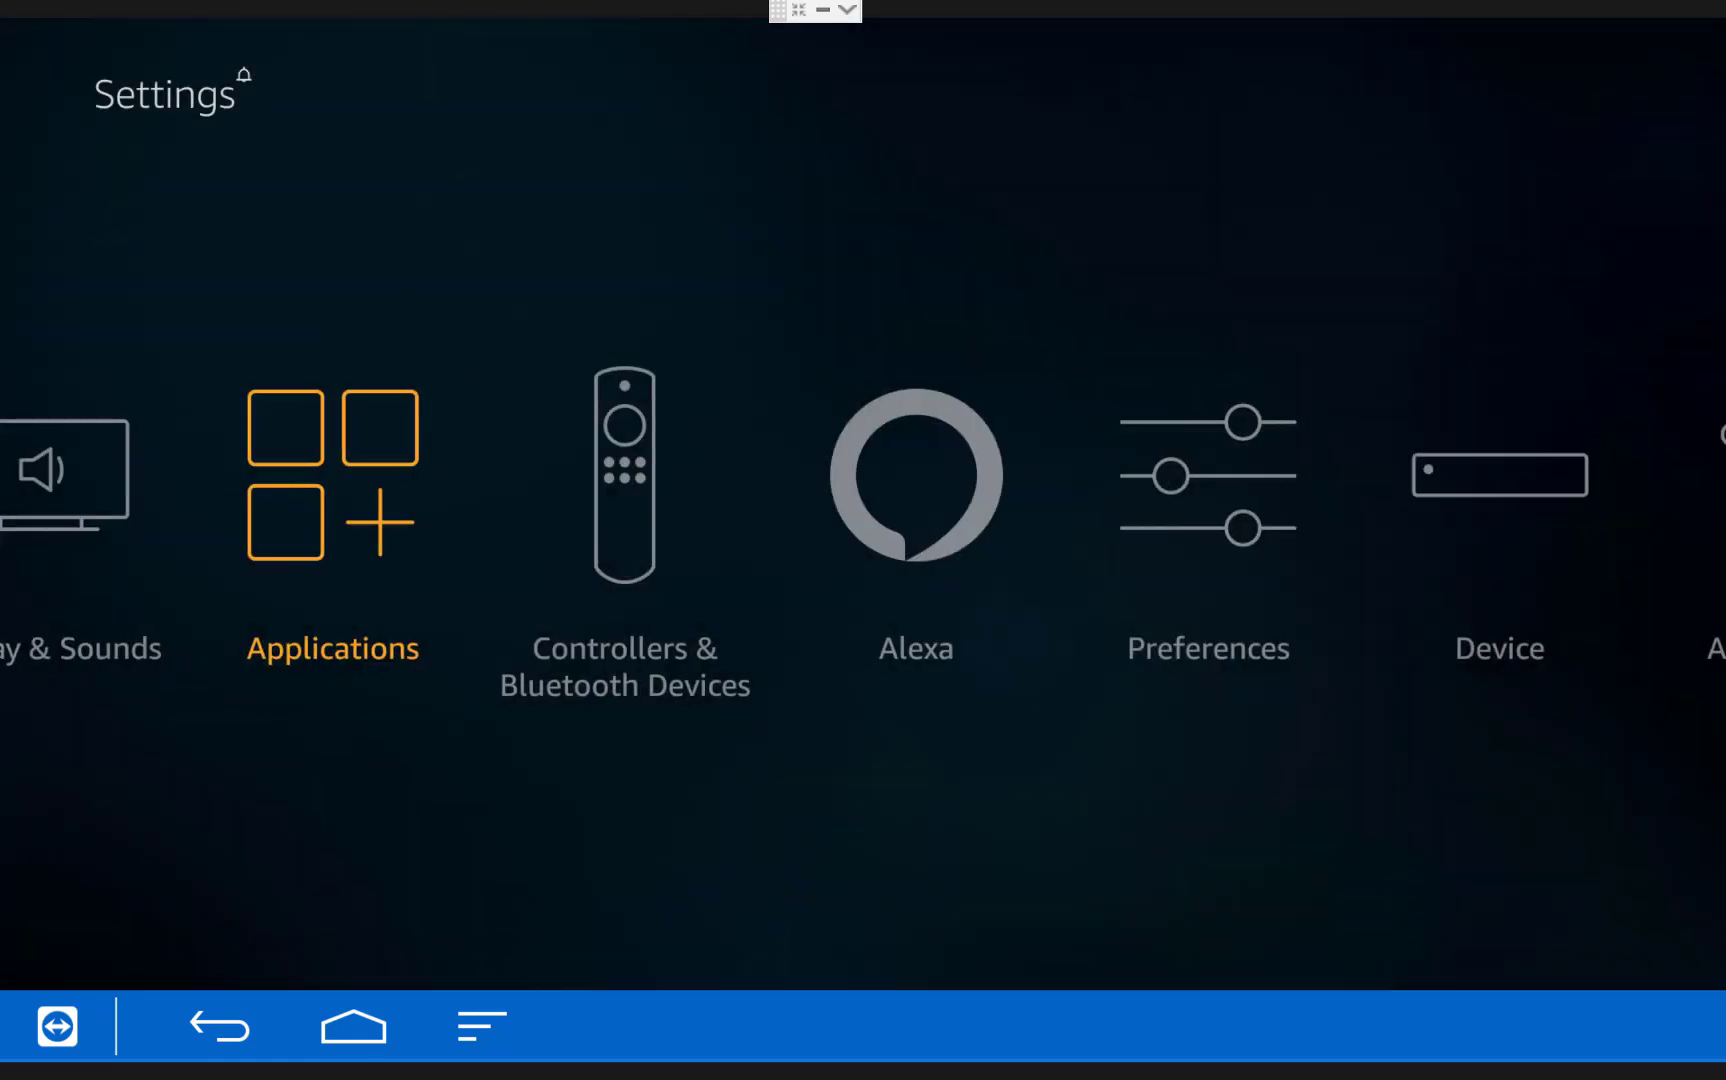
From the Home screen, search for 'Es'
{"action": "key", "text": "Left"}
{"action": "key", "text": "Left"}
{"action": "key", "text": "Left"}
{"action": "key", "text": "Up"}
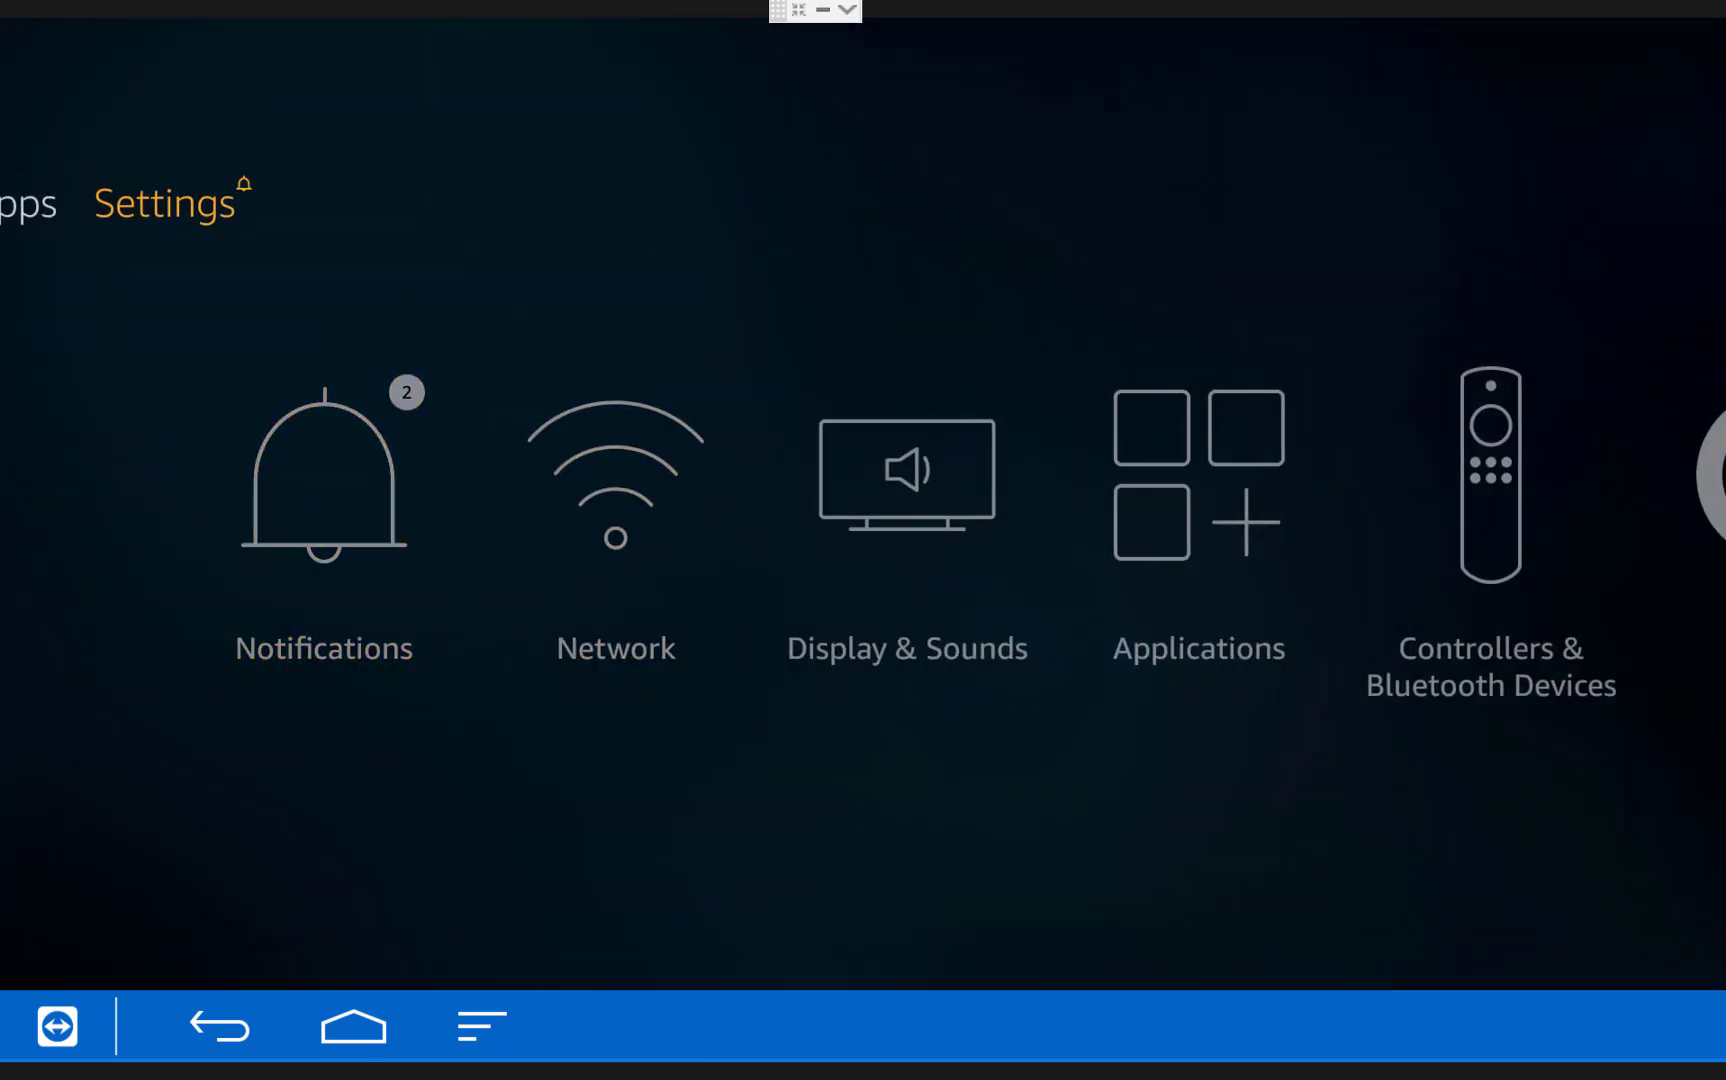
{"action": "key", "text": "Home"}
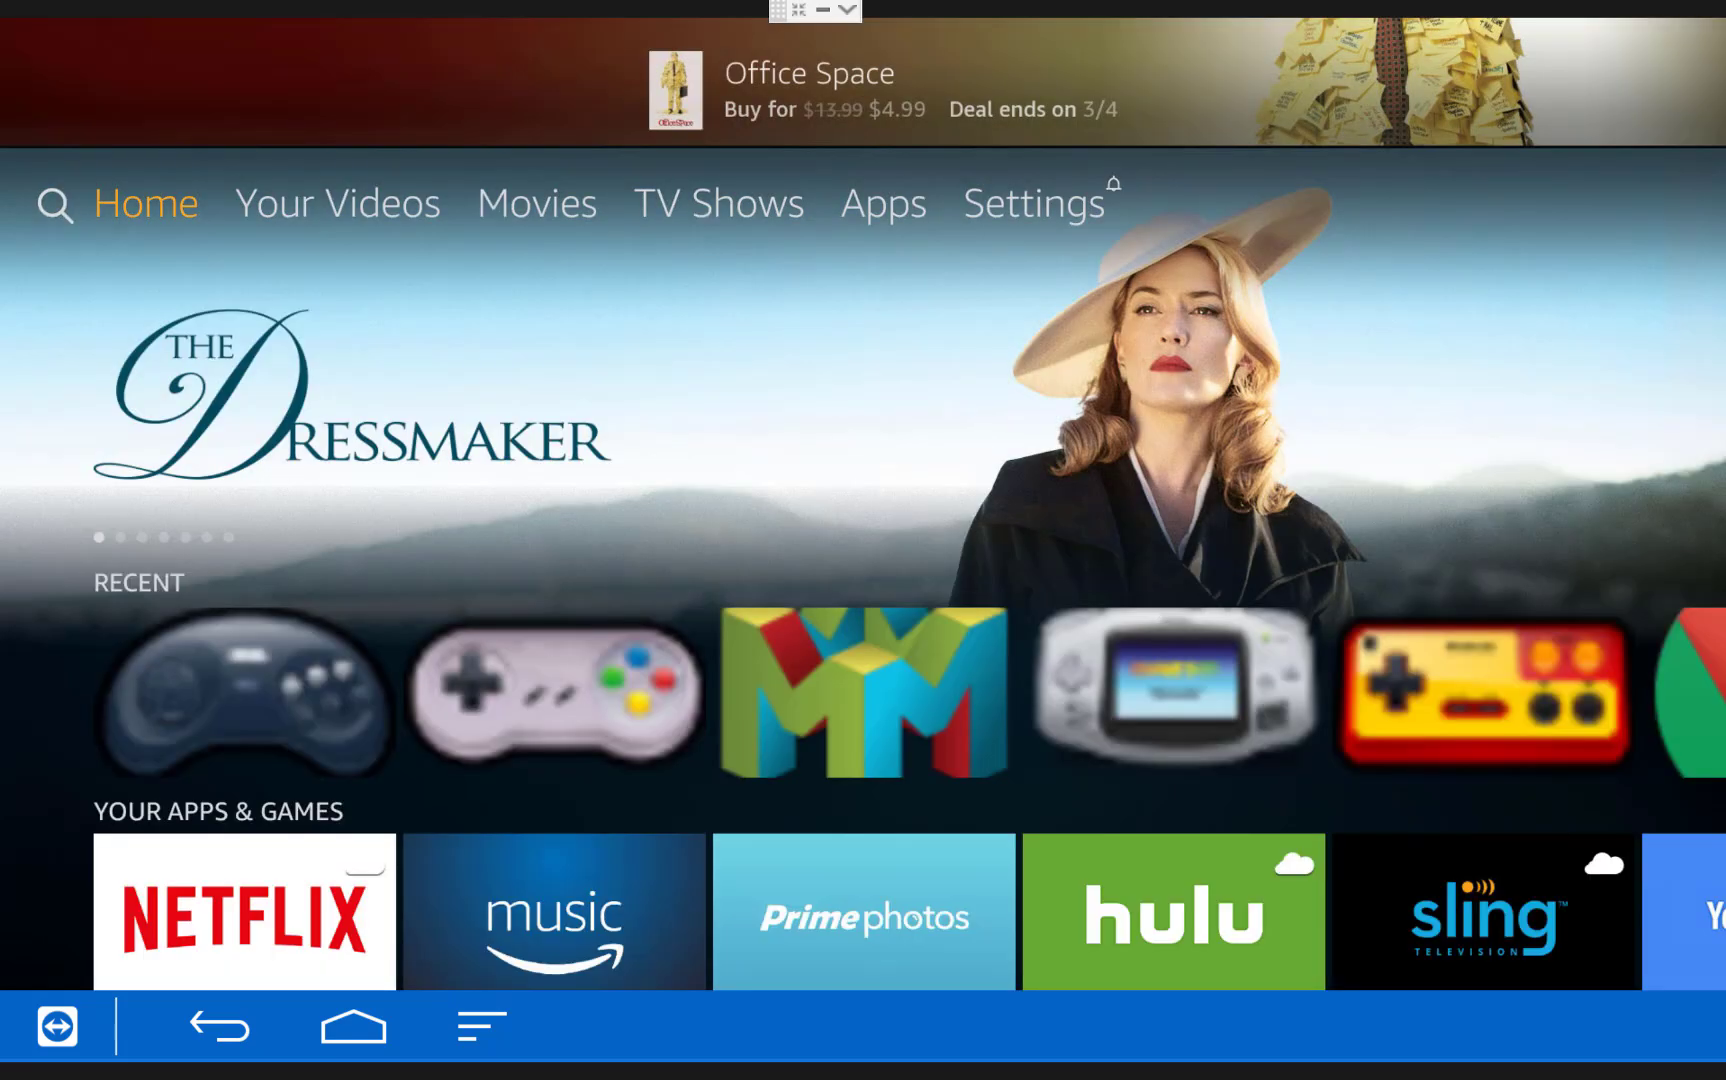
{"action": "key", "text": "Left"}
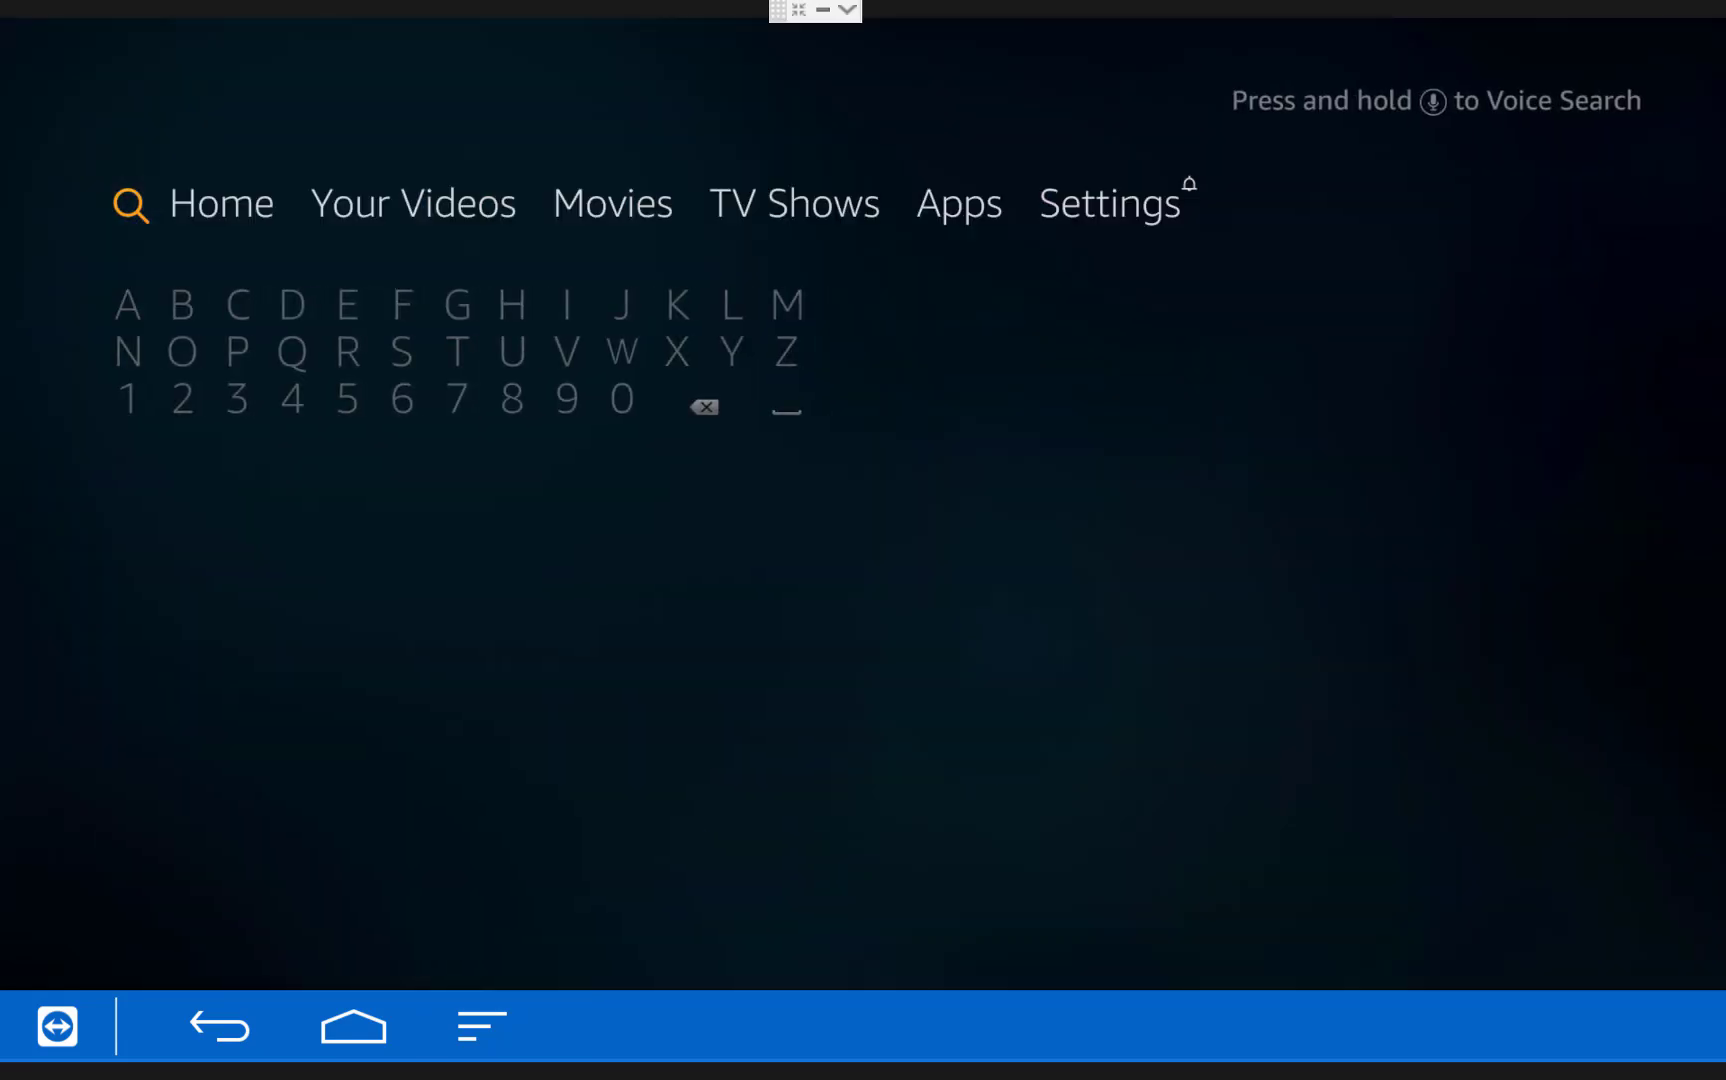
{"action": "key", "text": "Down"}
{"action": "key", "text": "Right"}
{"action": "key", "text": "Right"}
{"action": "key", "text": "Right"}
{"action": "key", "text": "Right"}
{"action": "key", "text": "Return"}
{"action": "key", "text": "Down"}
{"action": "type", "text": "s"}
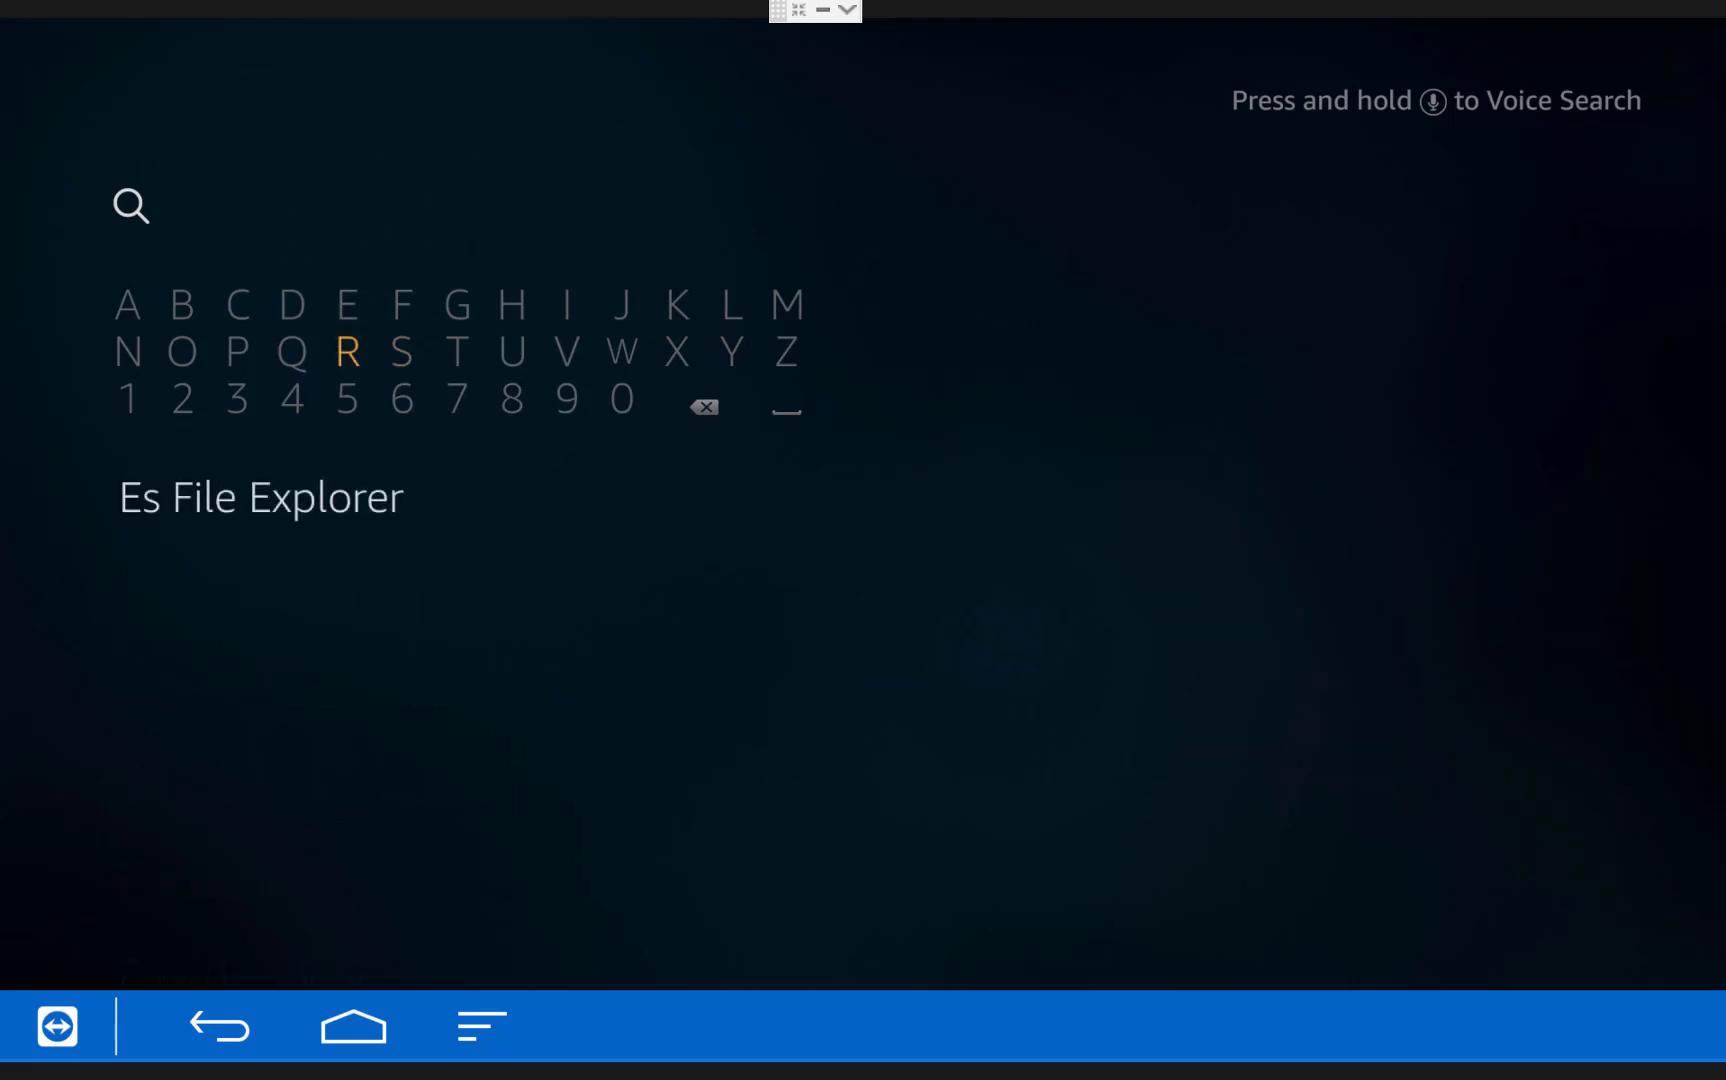
Pick the Es File Explorer suggestion, download ES File Explorer and launch it
{"action": "key", "text": "Down"}
{"action": "key", "text": "Down"}
{"action": "key", "text": "Return"}
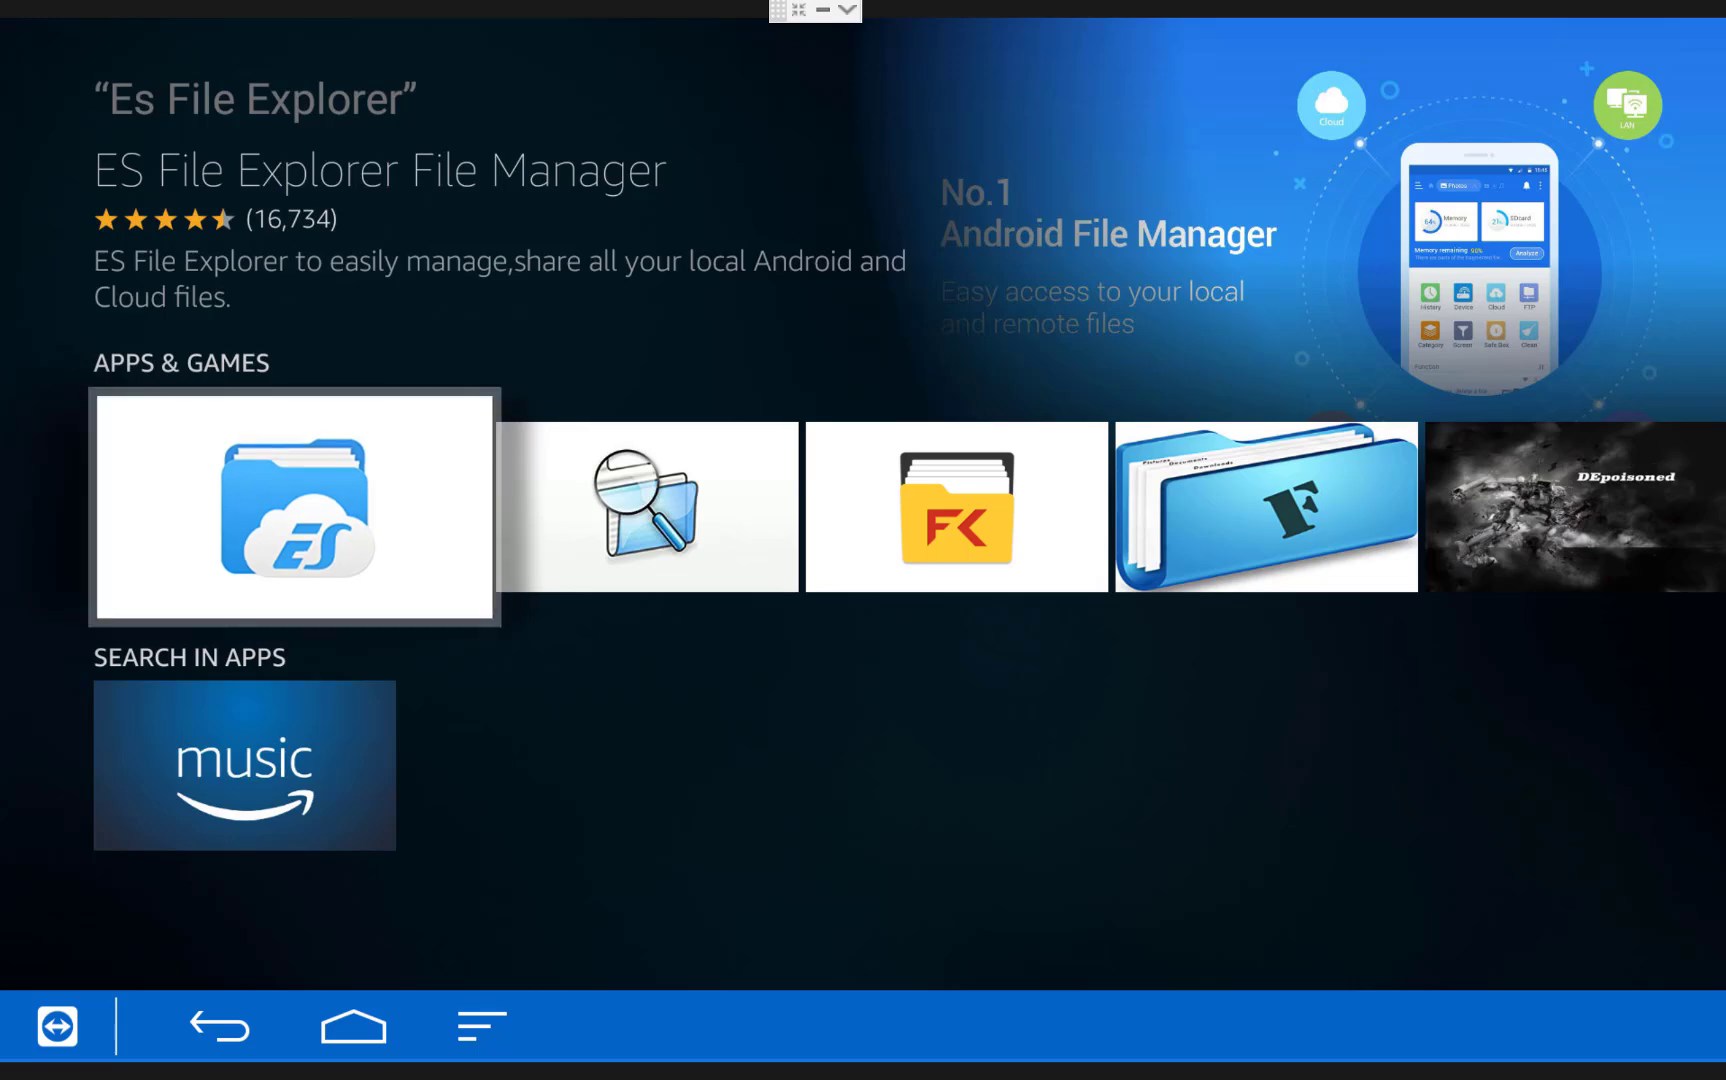
{"action": "key", "text": "Return"}
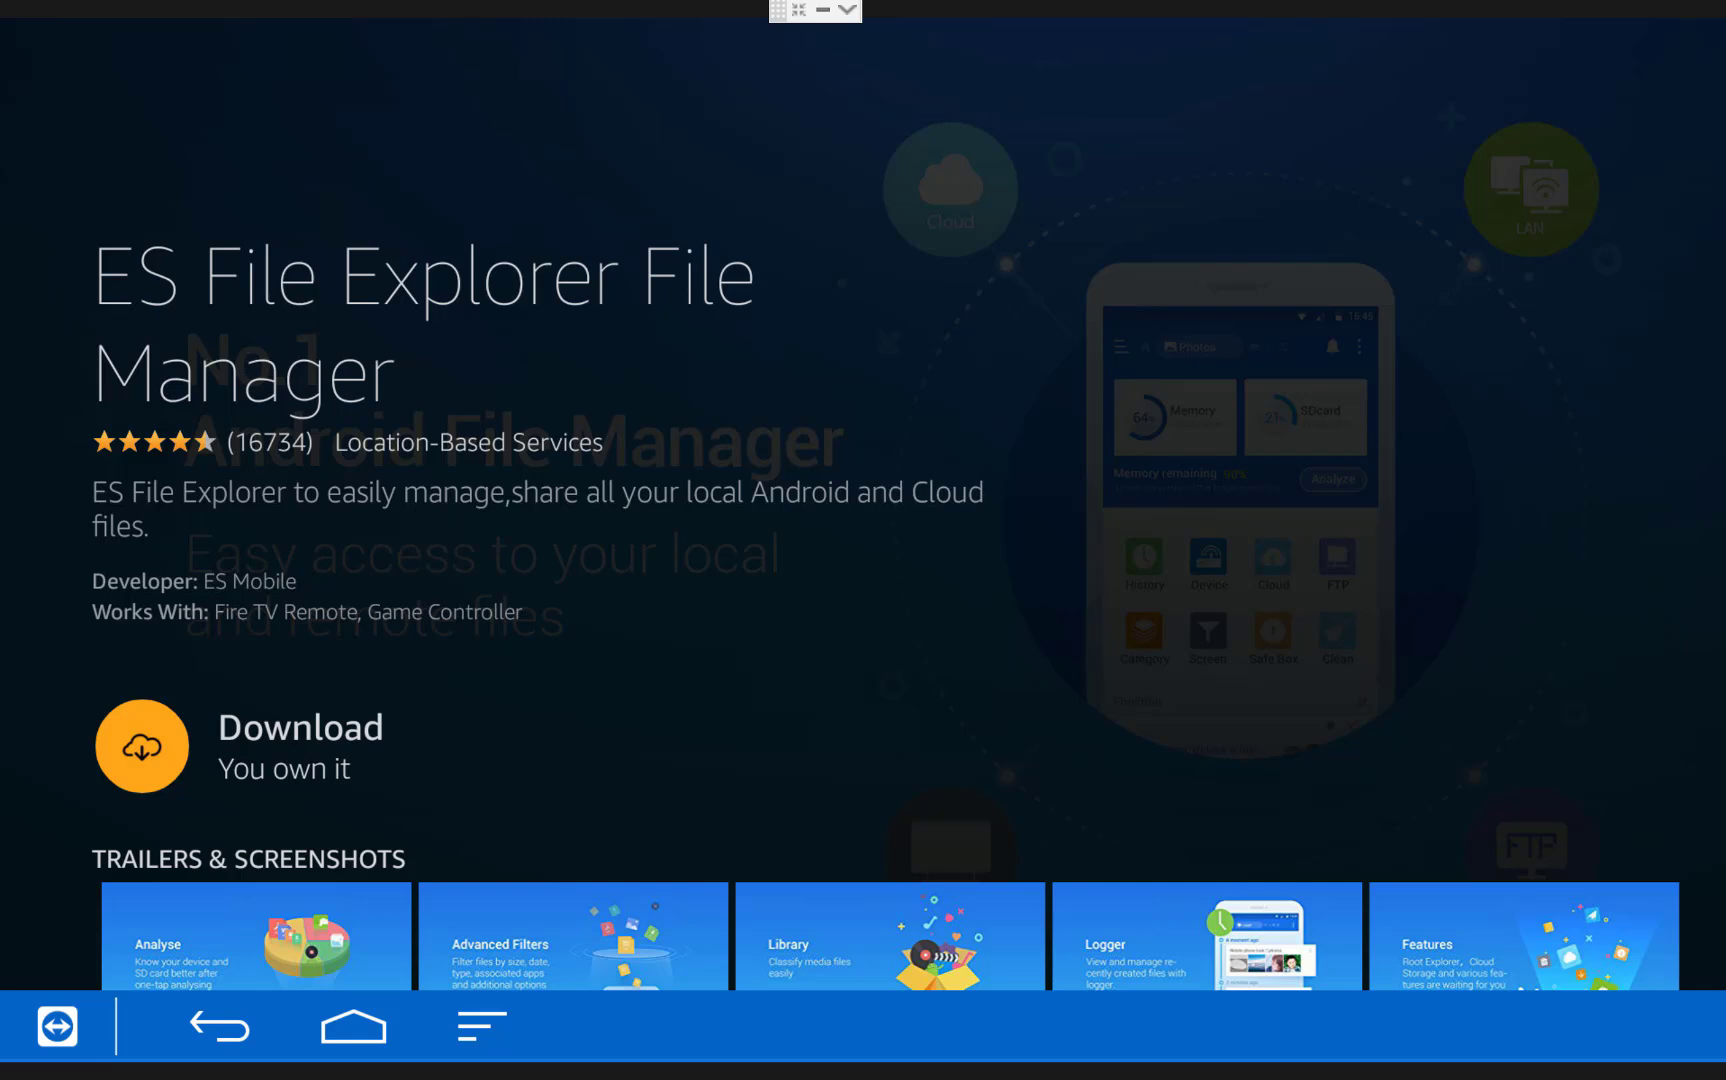
{"action": "key", "text": "Return"}
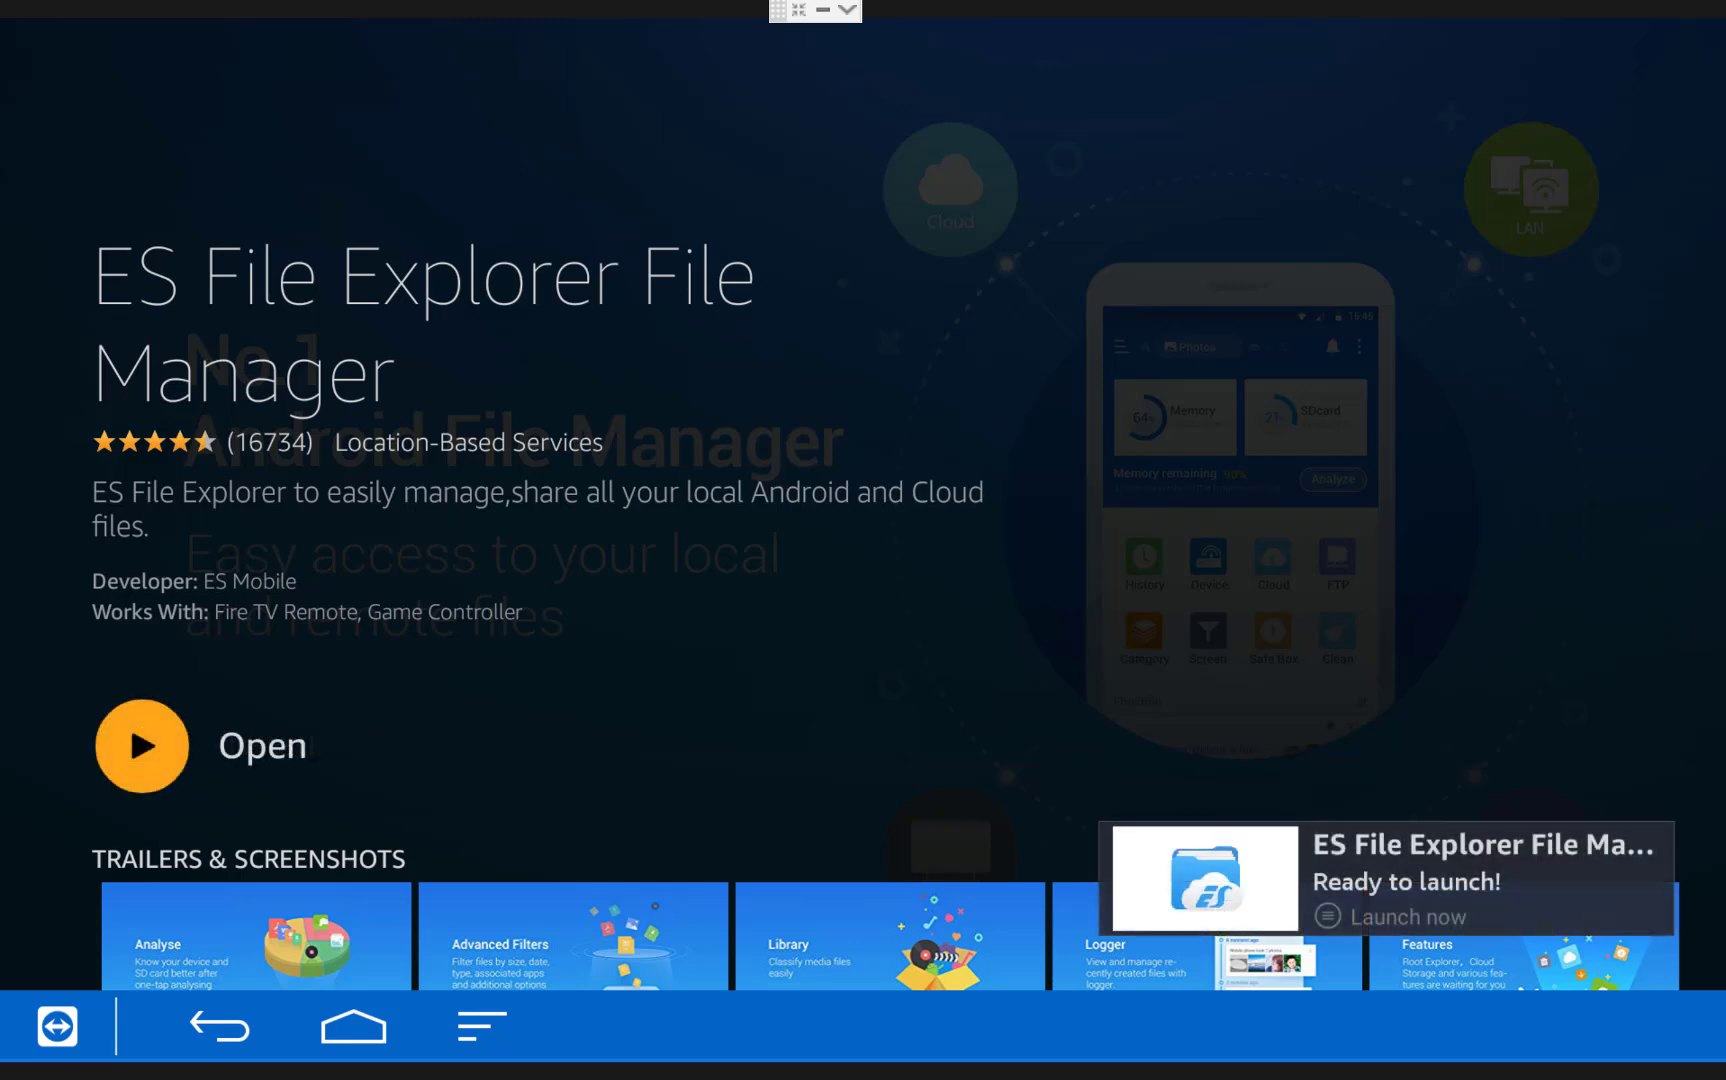
{"action": "left_click", "coordinate": [130, 719]}
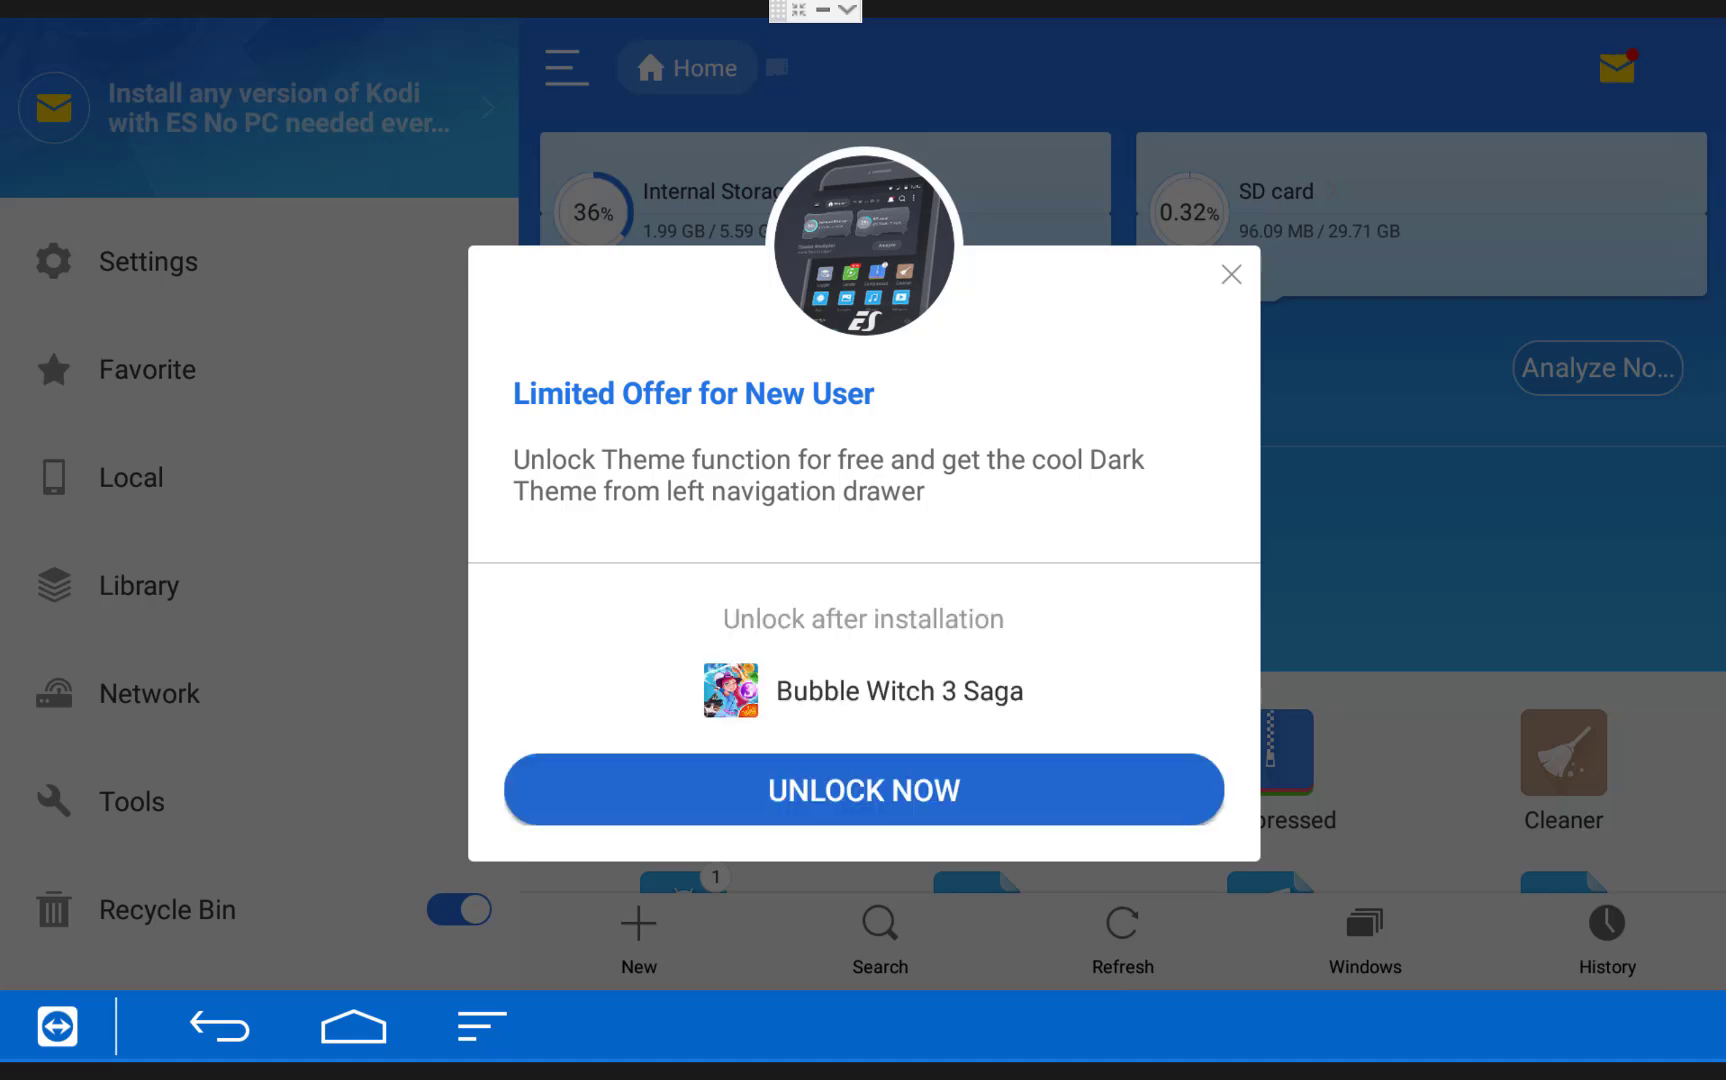
Dismiss the limited offer pop-up and start adding a New web location
{"action": "key", "text": "Escape"}
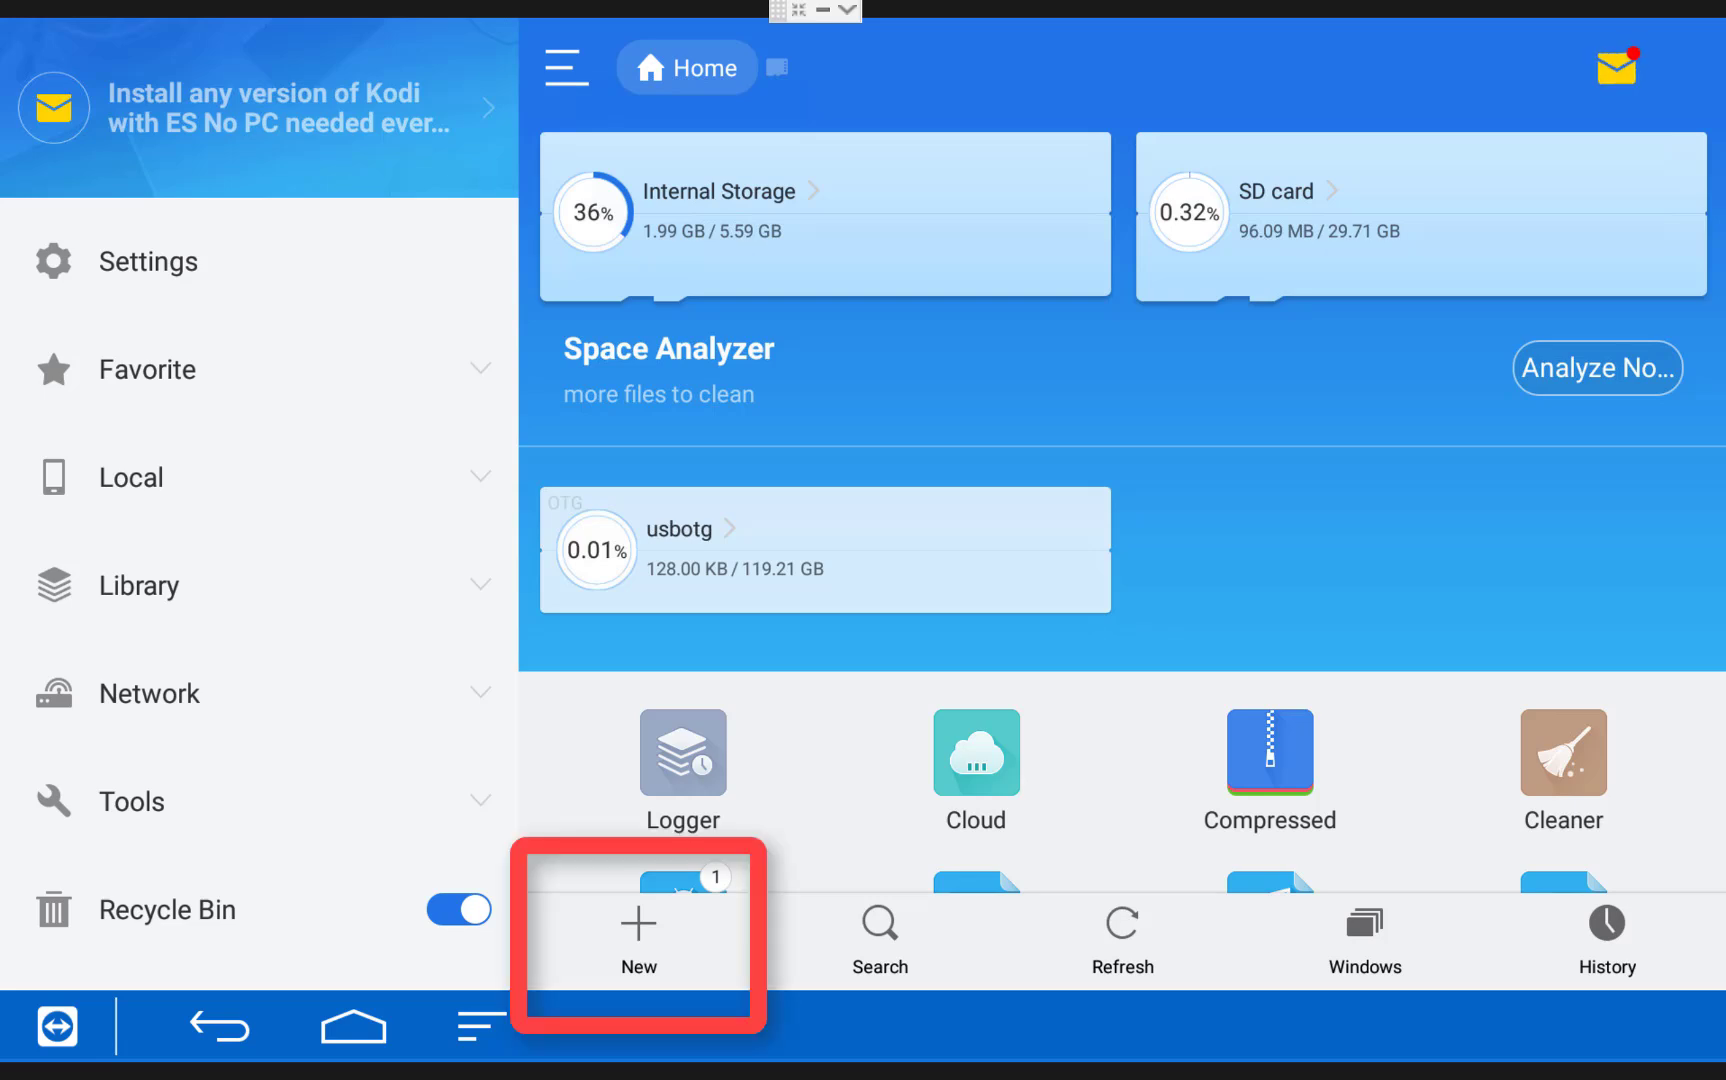
{"action": "left_click", "coordinate": [1270, 764]}
{"action": "key", "text": "Left"}
{"action": "key", "text": "Left"}
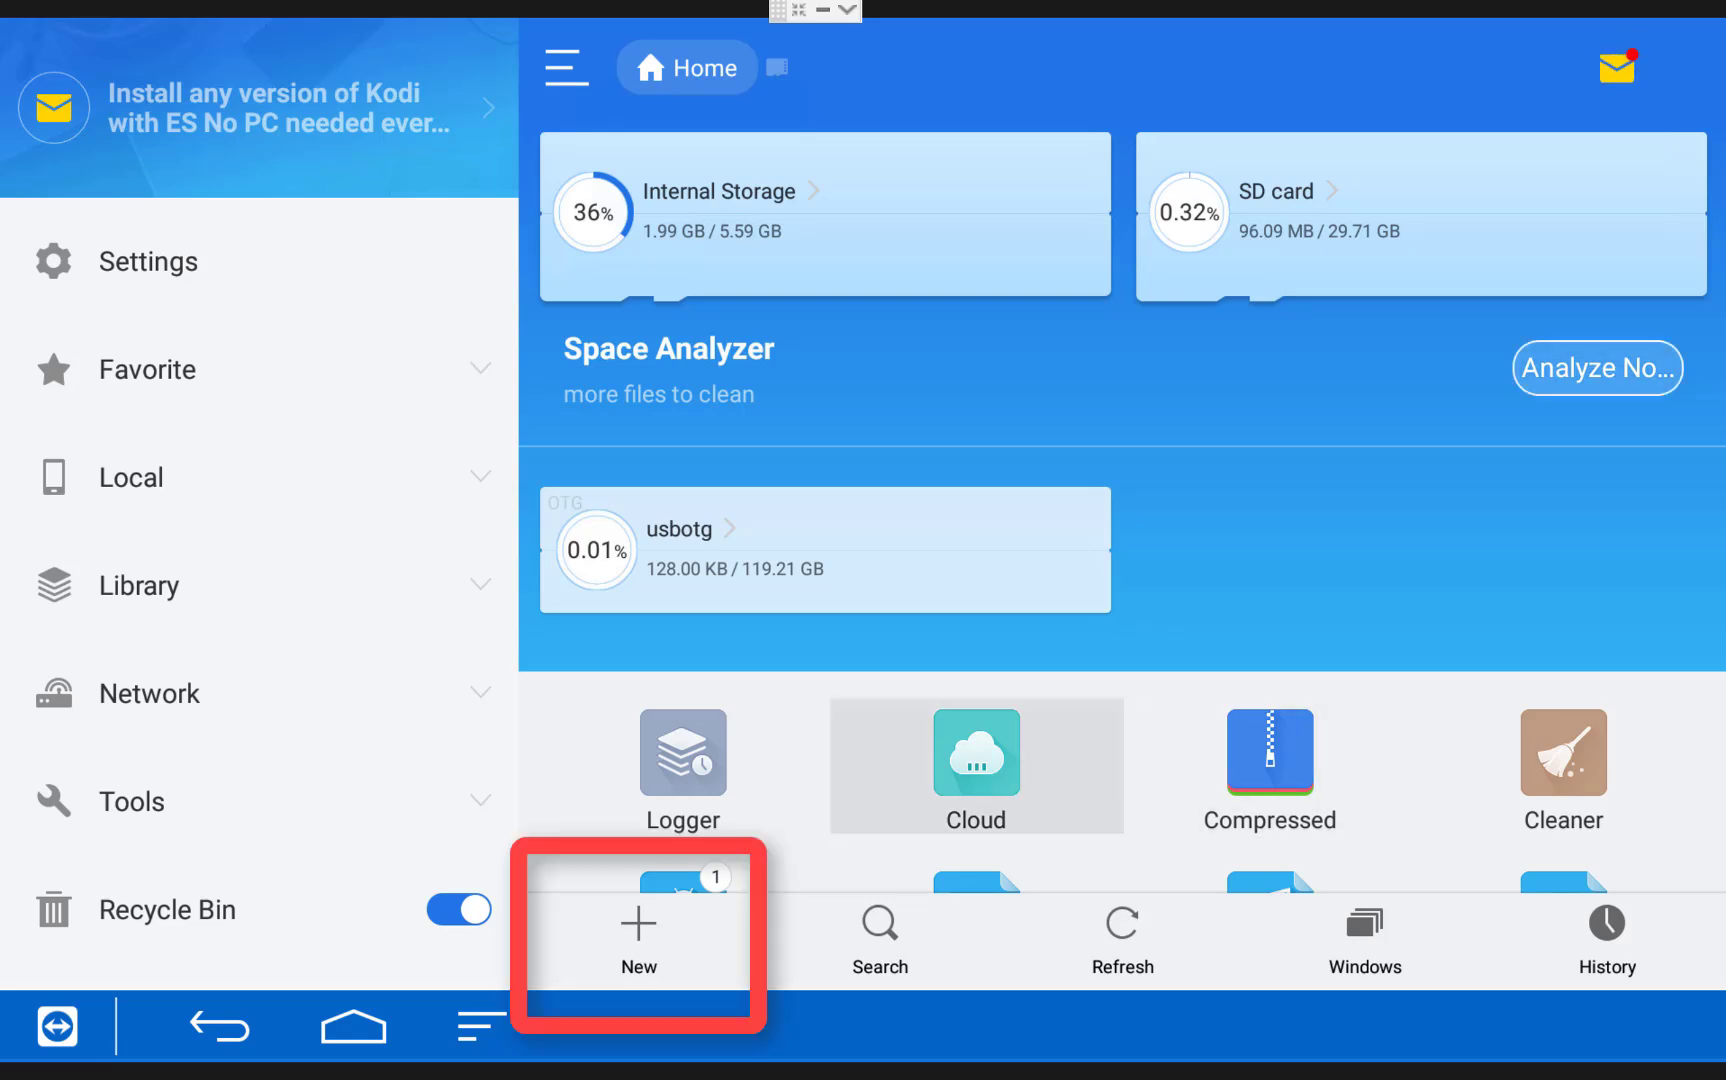
{"action": "key", "text": "Down"}
{"action": "key", "text": "Down"}
{"action": "key", "text": "Left"}
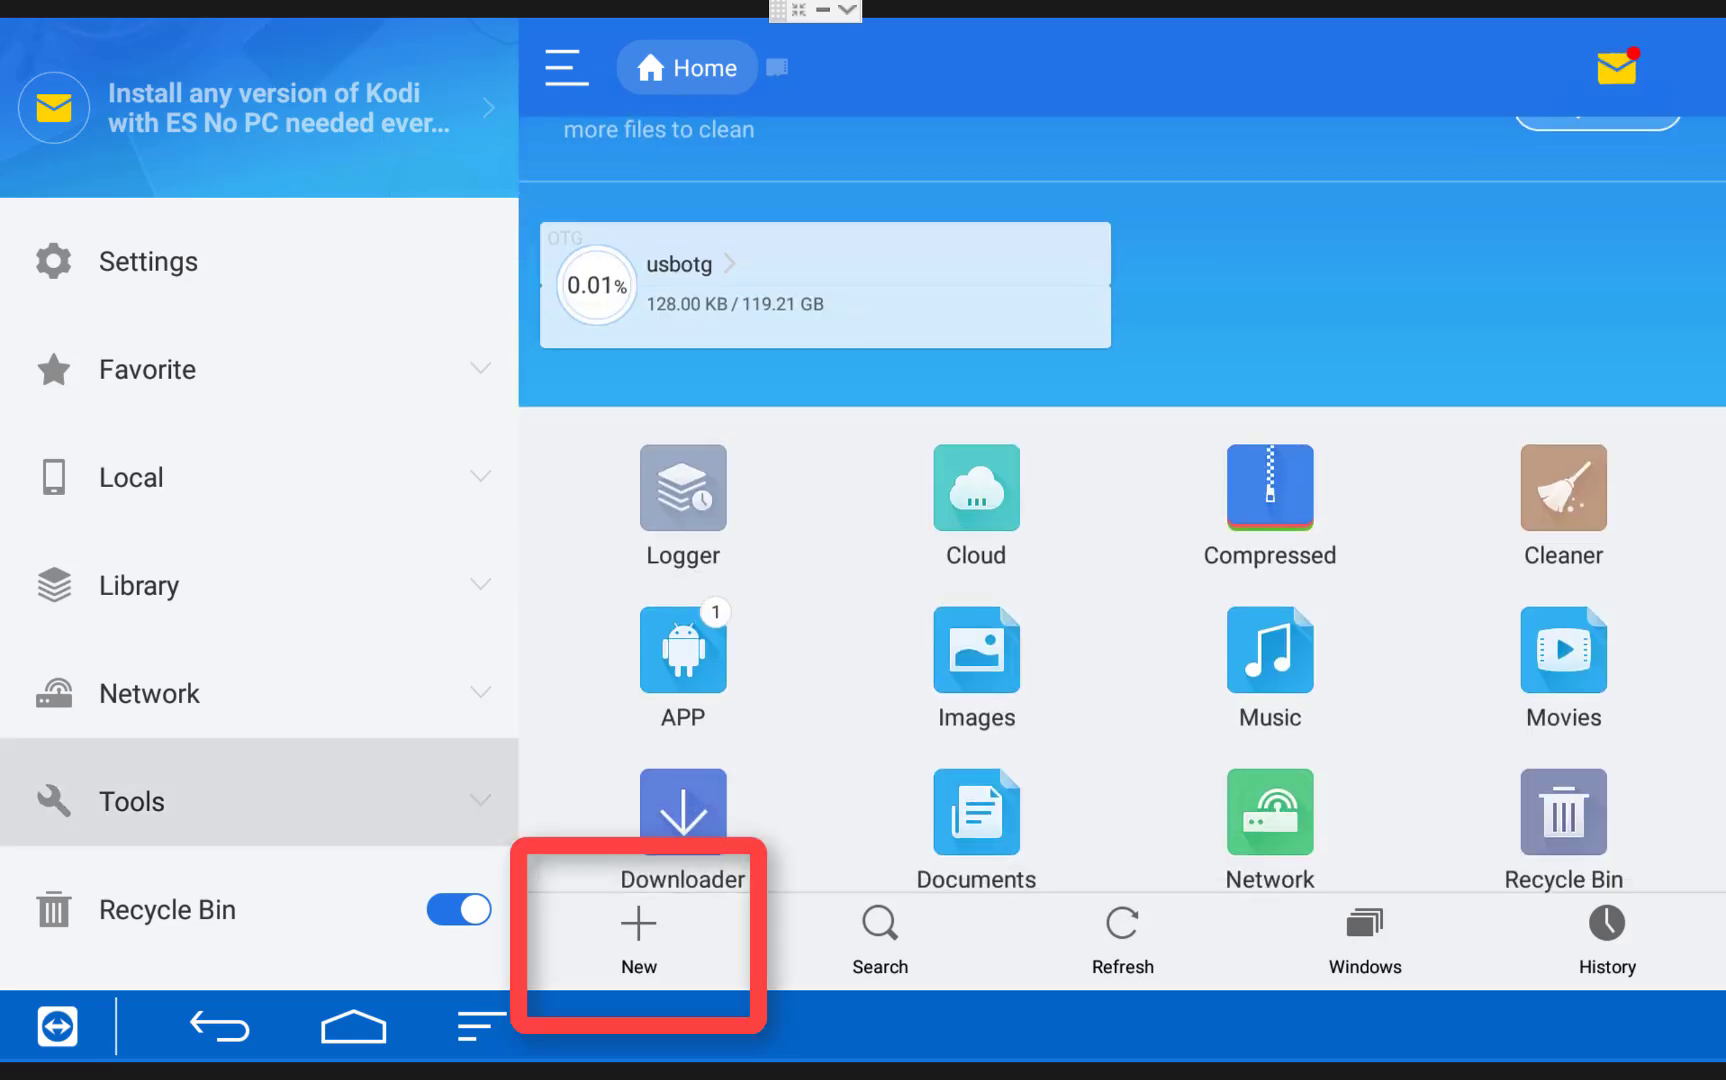
{"action": "key", "text": "Up"}
{"action": "key", "text": "Up"}
{"action": "key", "text": "Up"}
{"action": "key", "text": "Up"}
{"action": "key", "text": "Up"}
{"action": "key", "text": "Down"}
{"action": "key", "text": "Down"}
{"action": "key", "text": "Down"}
{"action": "key", "text": "Down"}
{"action": "key", "text": "Down"}
{"action": "key", "text": "Down"}
{"action": "key", "text": "Right"}
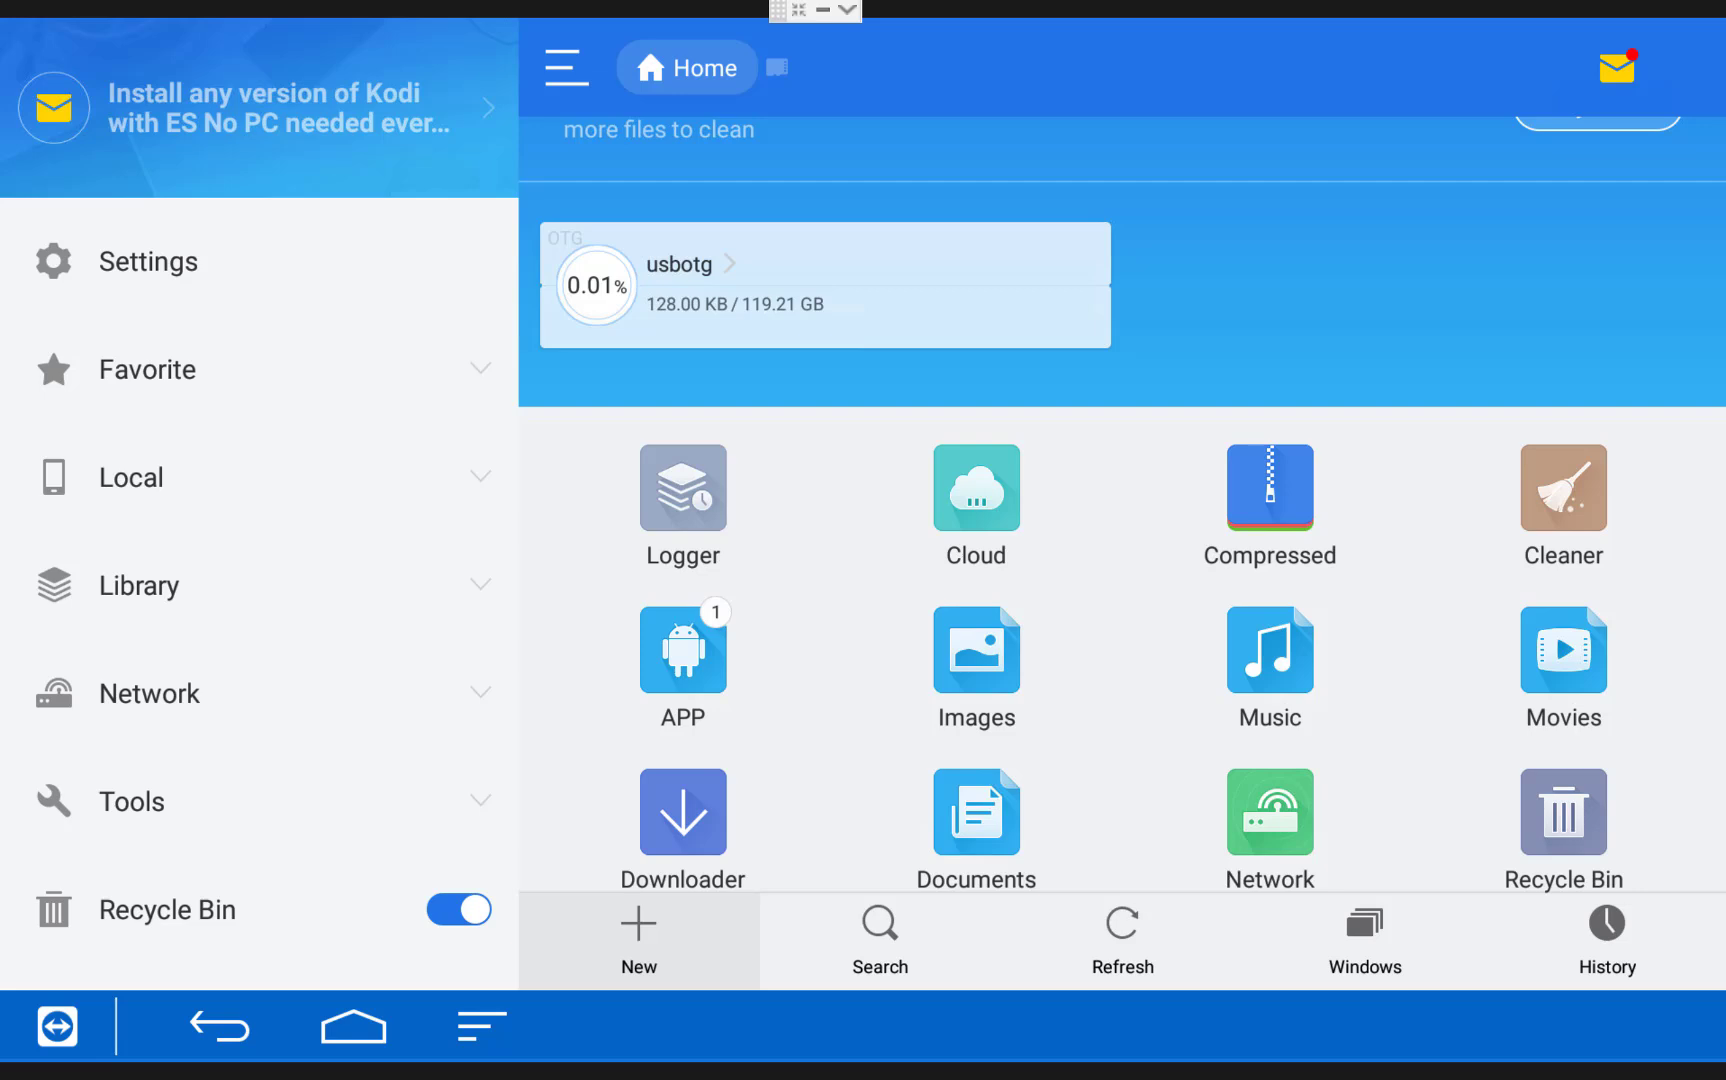
{"action": "key", "text": "Return"}
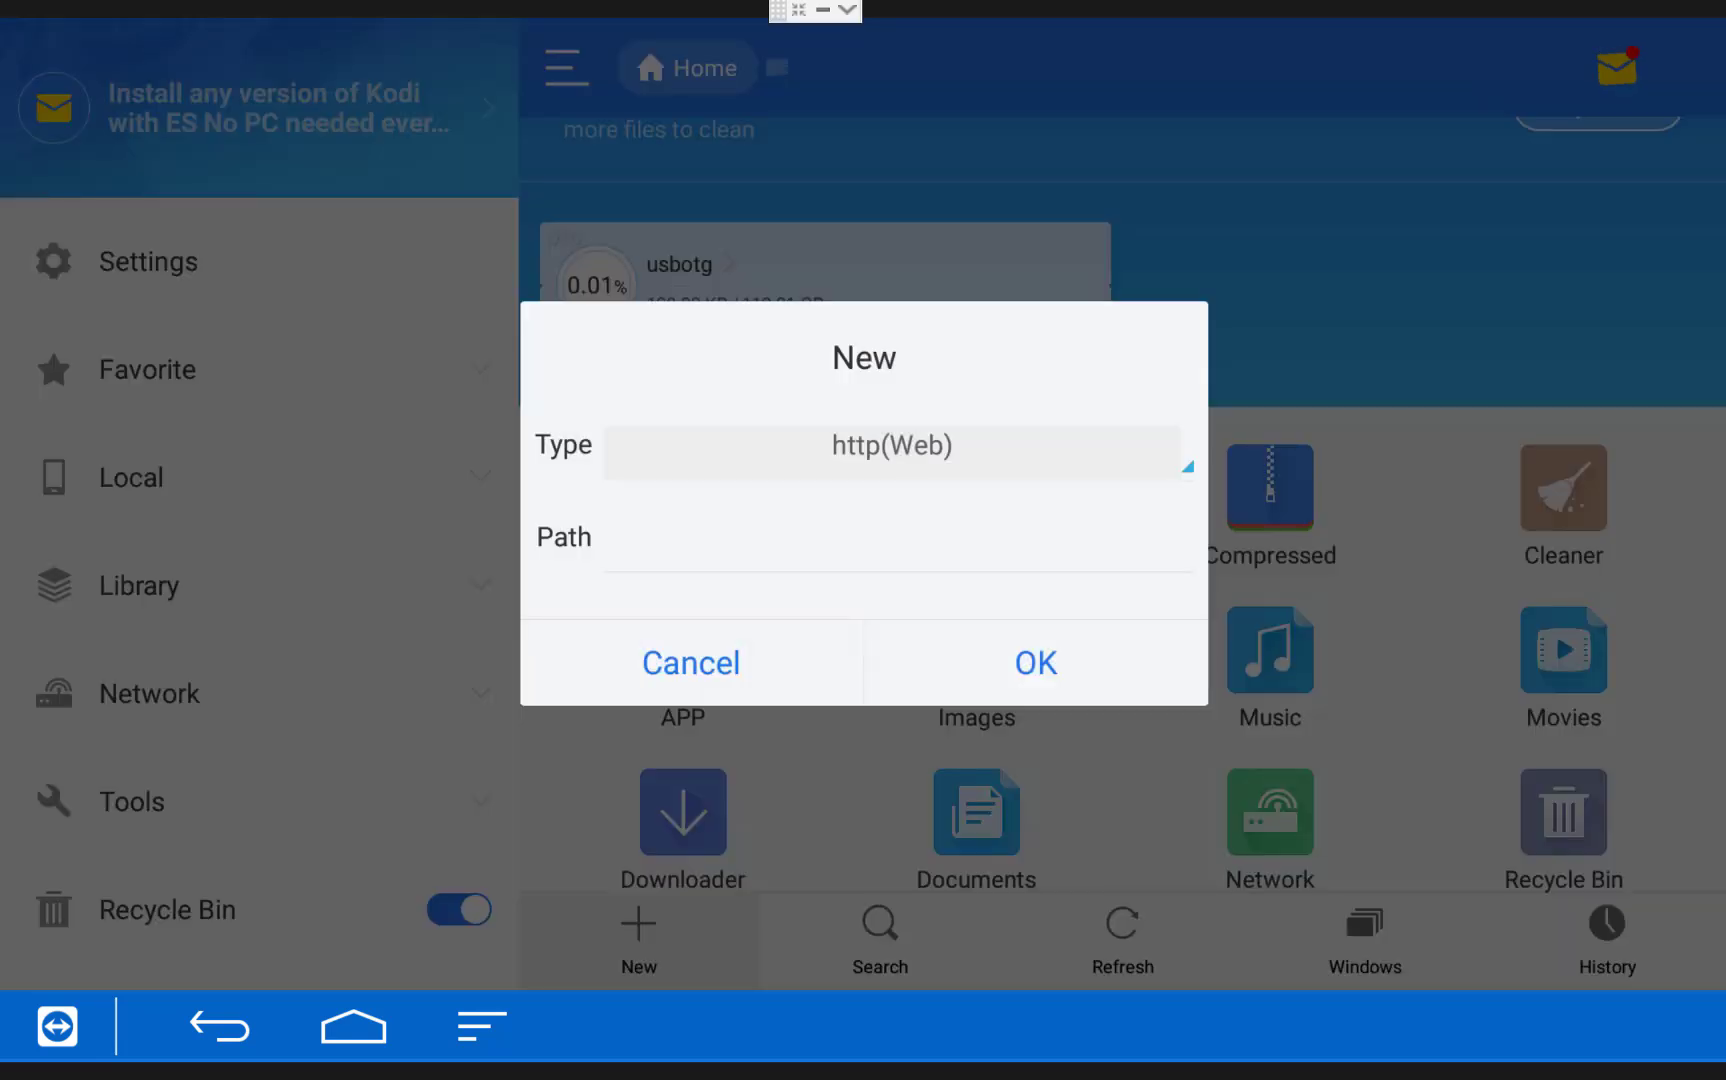
{"action": "key", "text": "Down"}
{"action": "key", "text": "Return"}
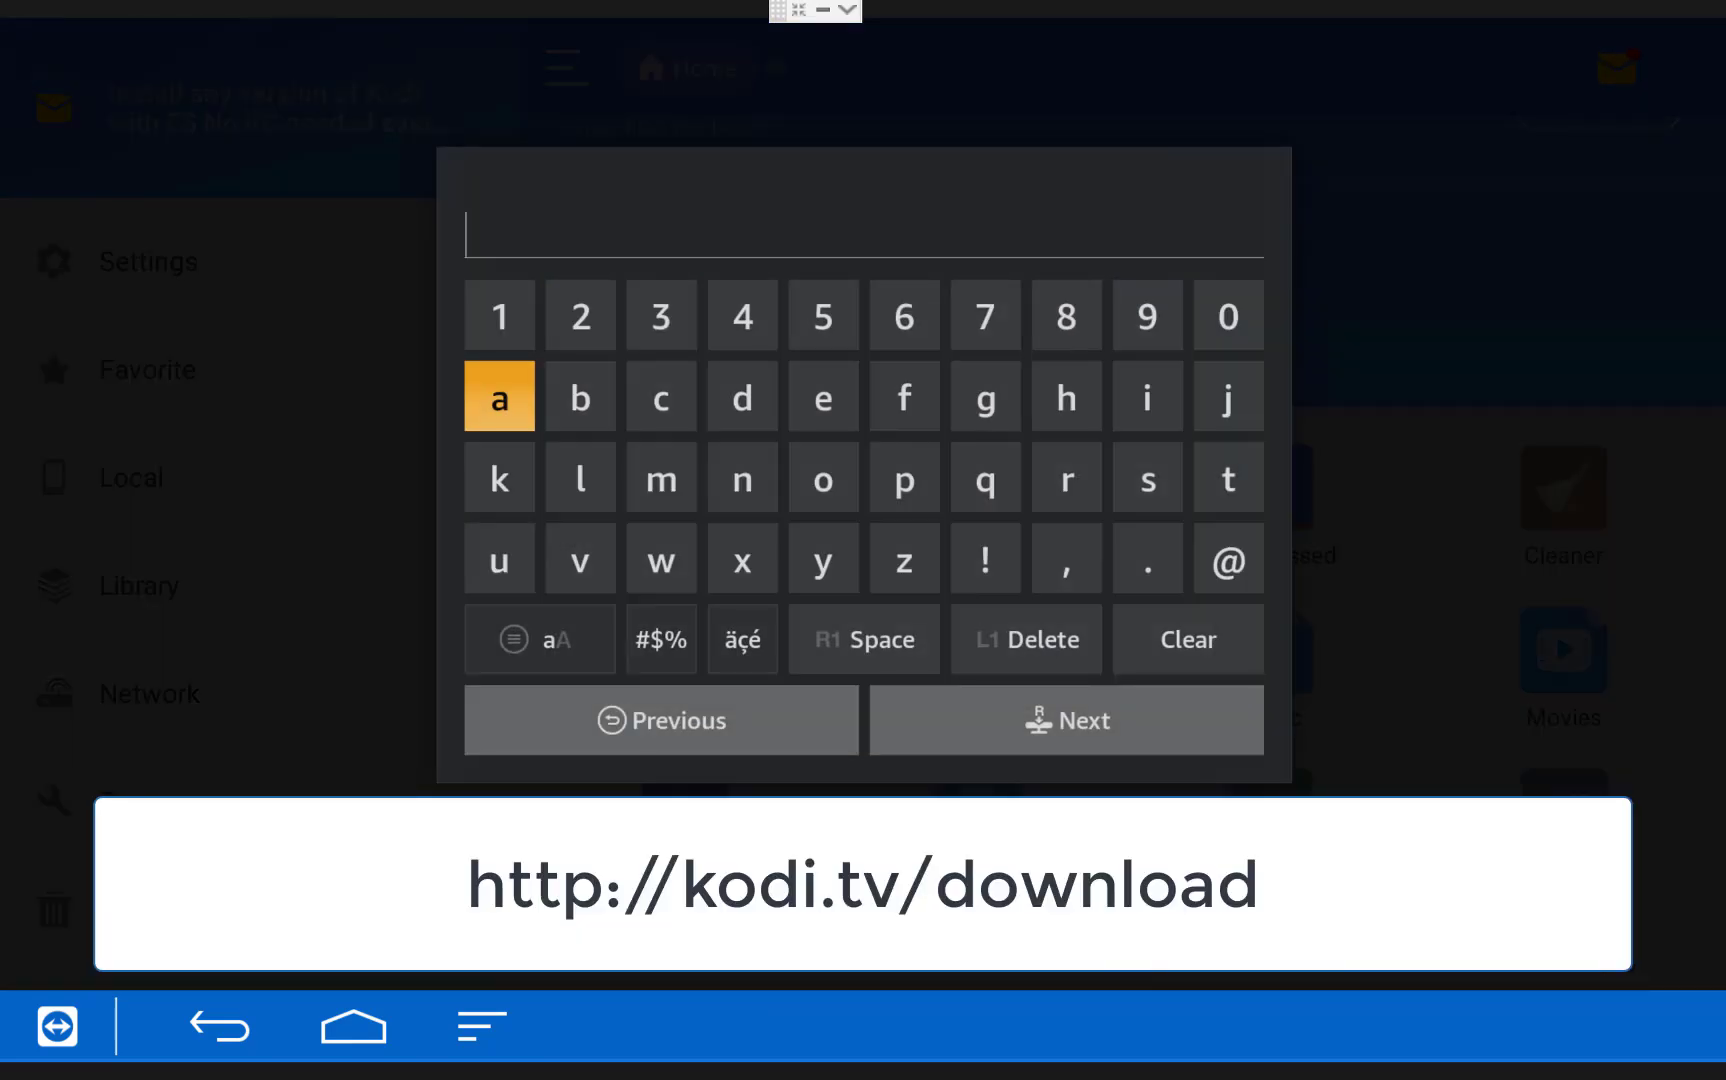
{"action": "key", "text": "Right"}
{"action": "key", "text": "Right"}
{"action": "key", "text": "Right"}
{"action": "key", "text": "Right"}
{"action": "key", "text": "Right"}
{"action": "key", "text": "Right"}
{"action": "key", "text": "Right"}
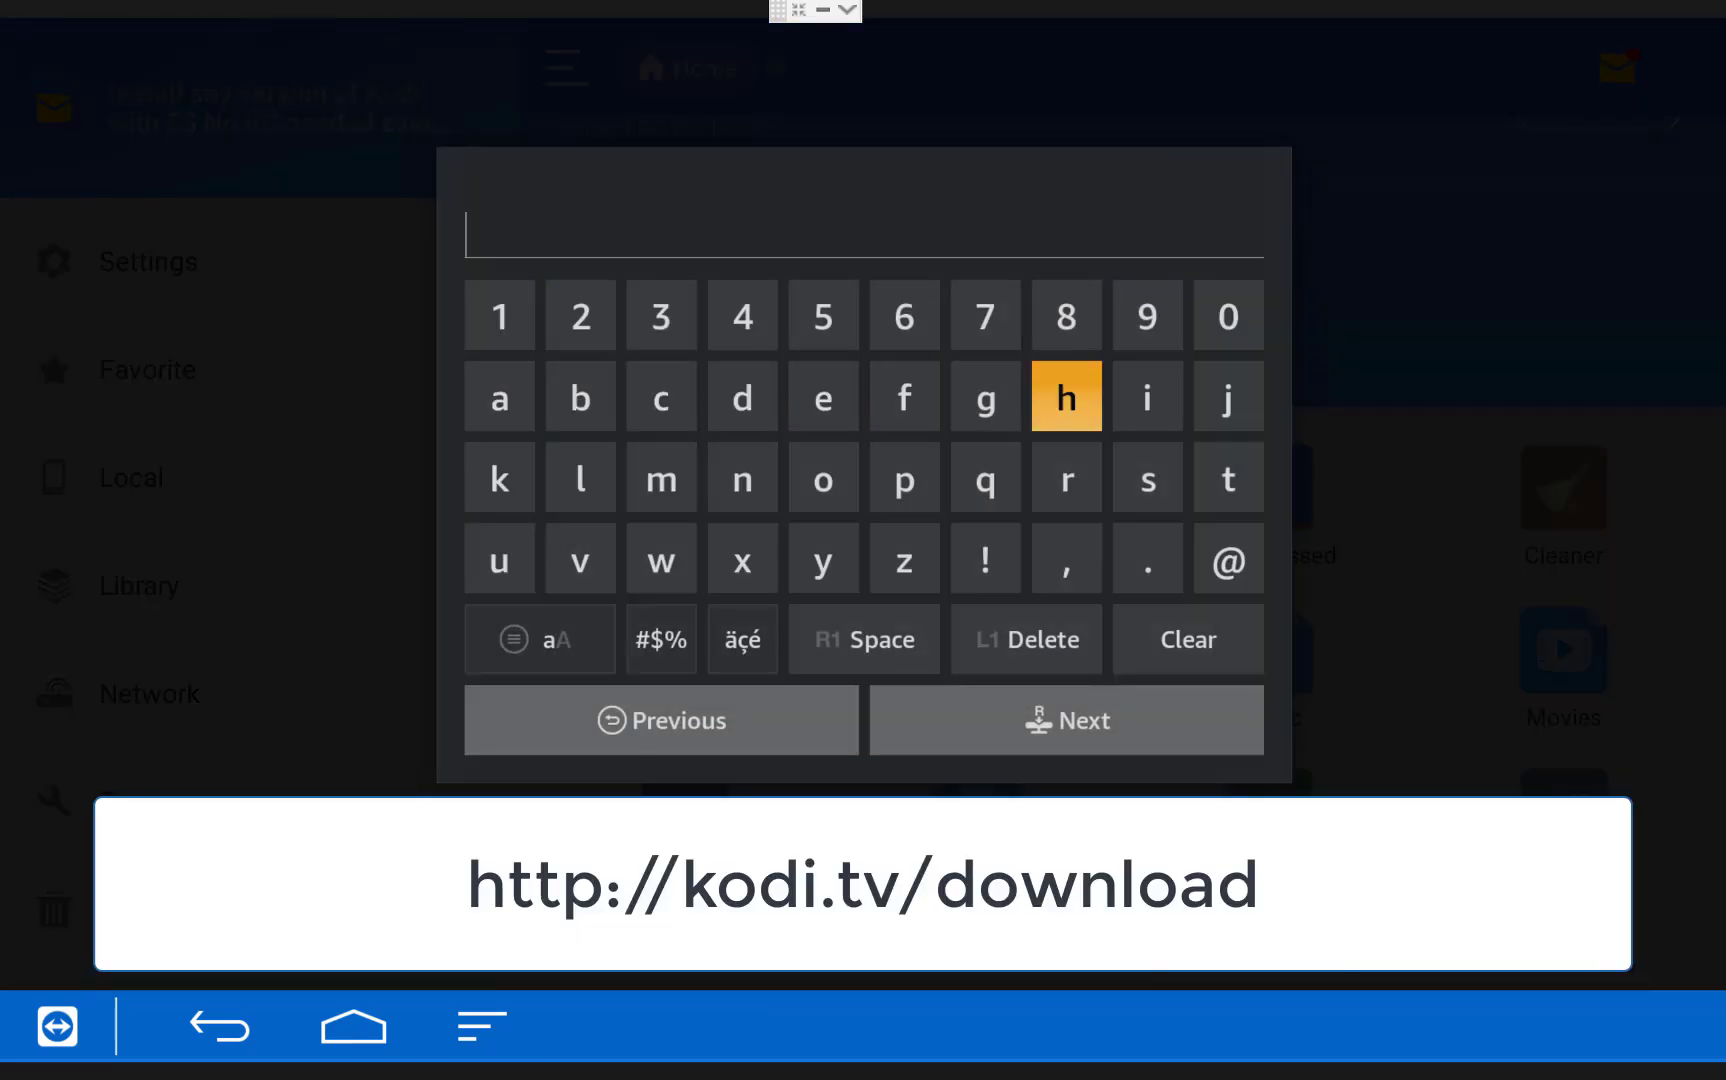
{"action": "key", "text": "Return"}
{"action": "key", "text": "Down"}
{"action": "key", "text": "Right"}
{"action": "key", "text": "Right"}
{"action": "key", "text": "Return"}
{"action": "key", "text": "Return"}
{"action": "key", "text": "Left"}
{"action": "key", "text": "Left"}
{"action": "key", "text": "Left"}
{"action": "key", "text": "Left"}
{"action": "key", "text": "Return"}
{"action": "key", "text": "Left"}
{"action": "key", "text": "Left"}
{"action": "key", "text": "Down"}
{"action": "key", "text": "Down"}
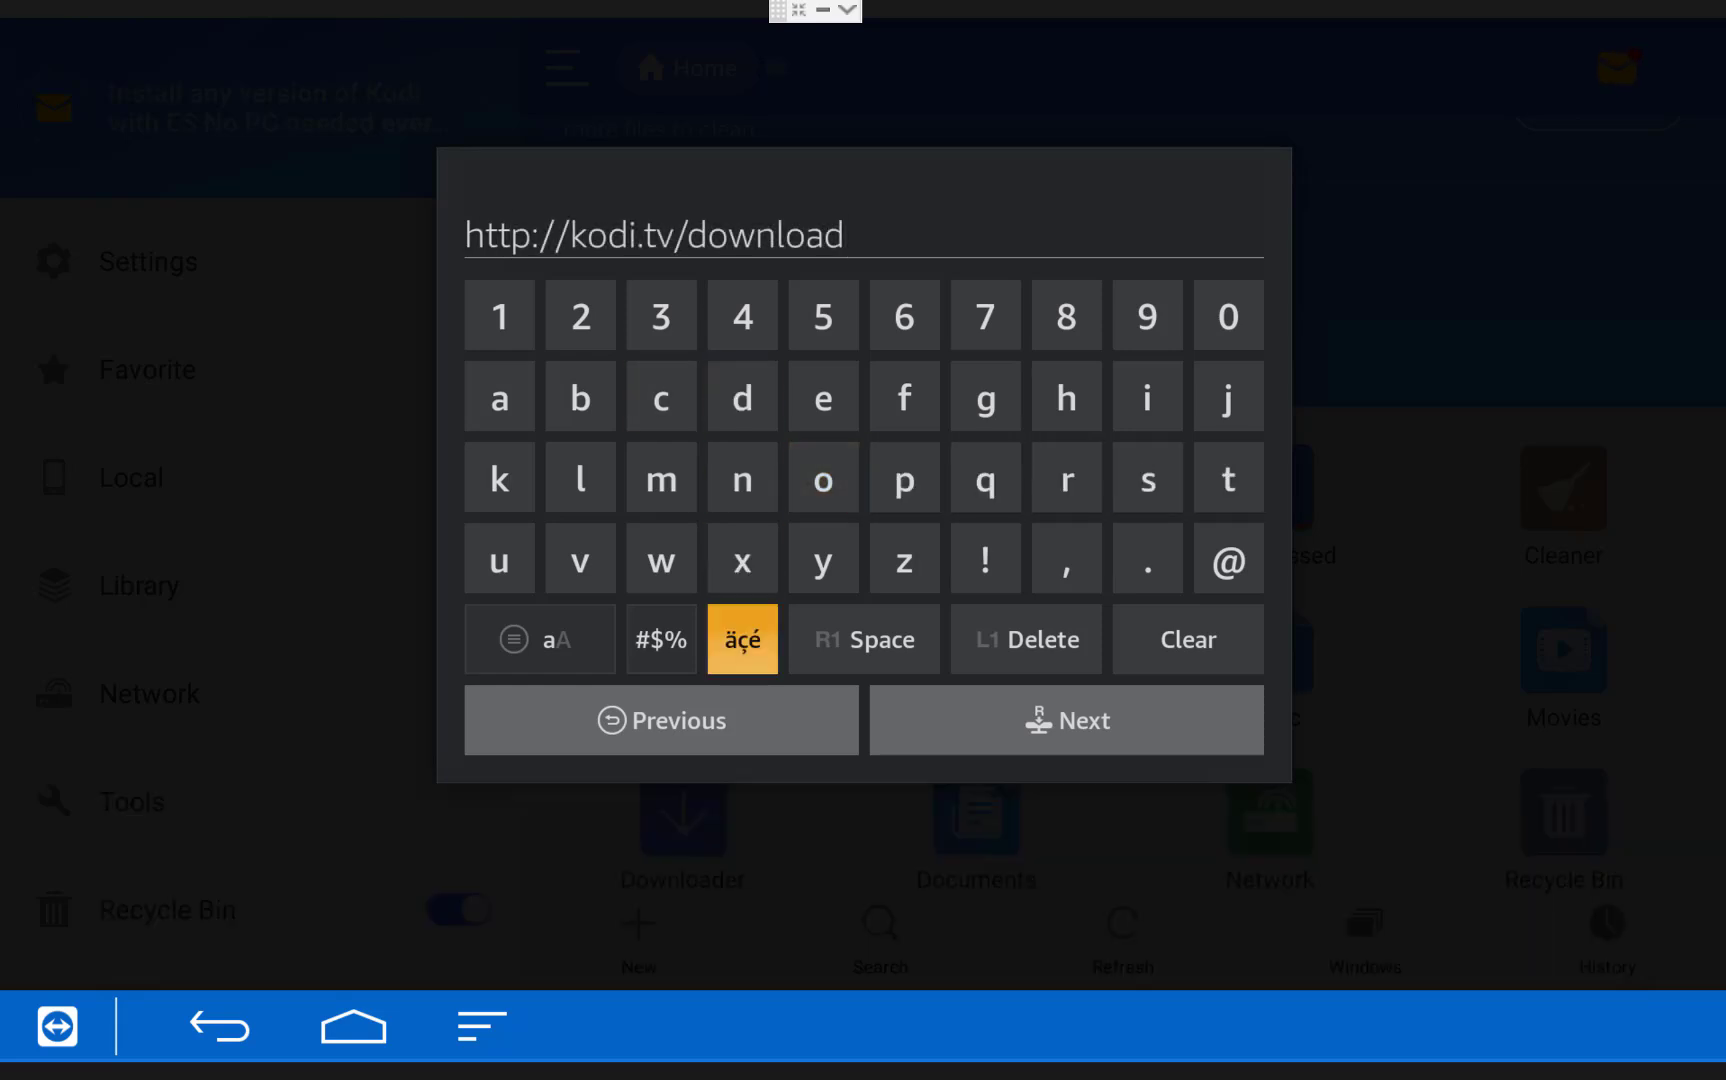
{"action": "key", "text": "Down"}
{"action": "key", "text": "Right"}
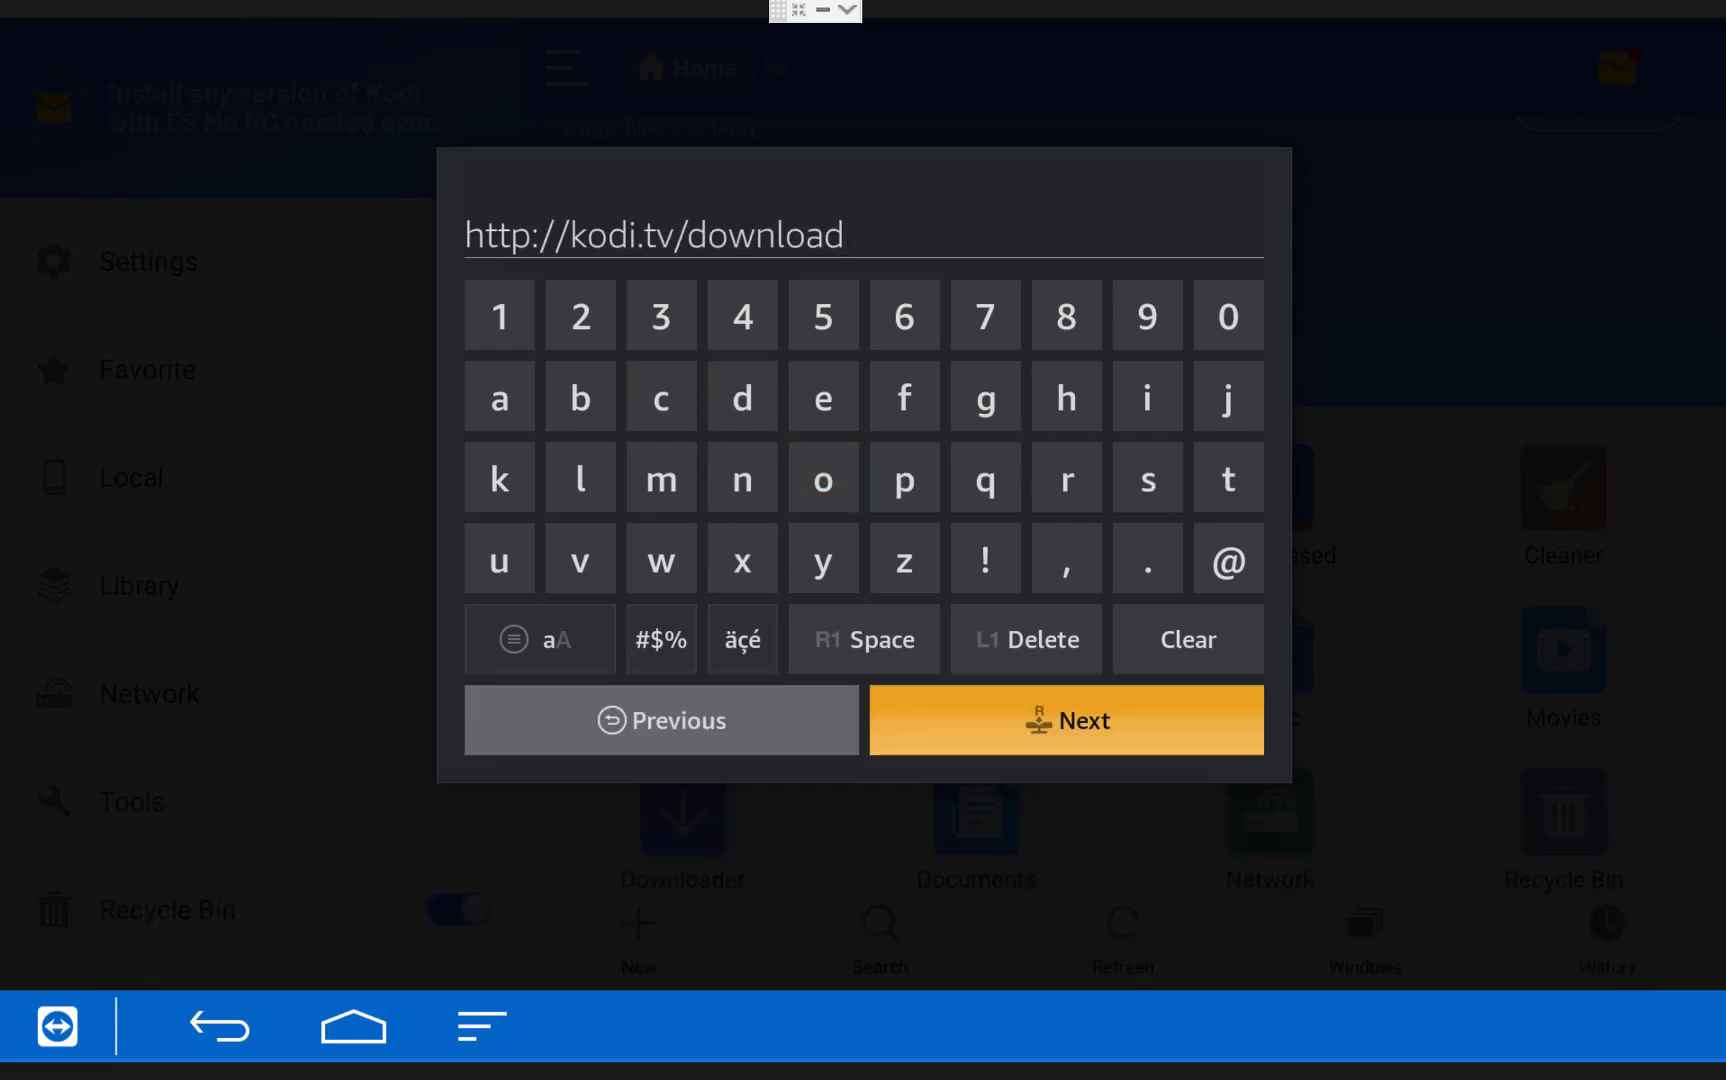
{"action": "key", "text": "Return"}
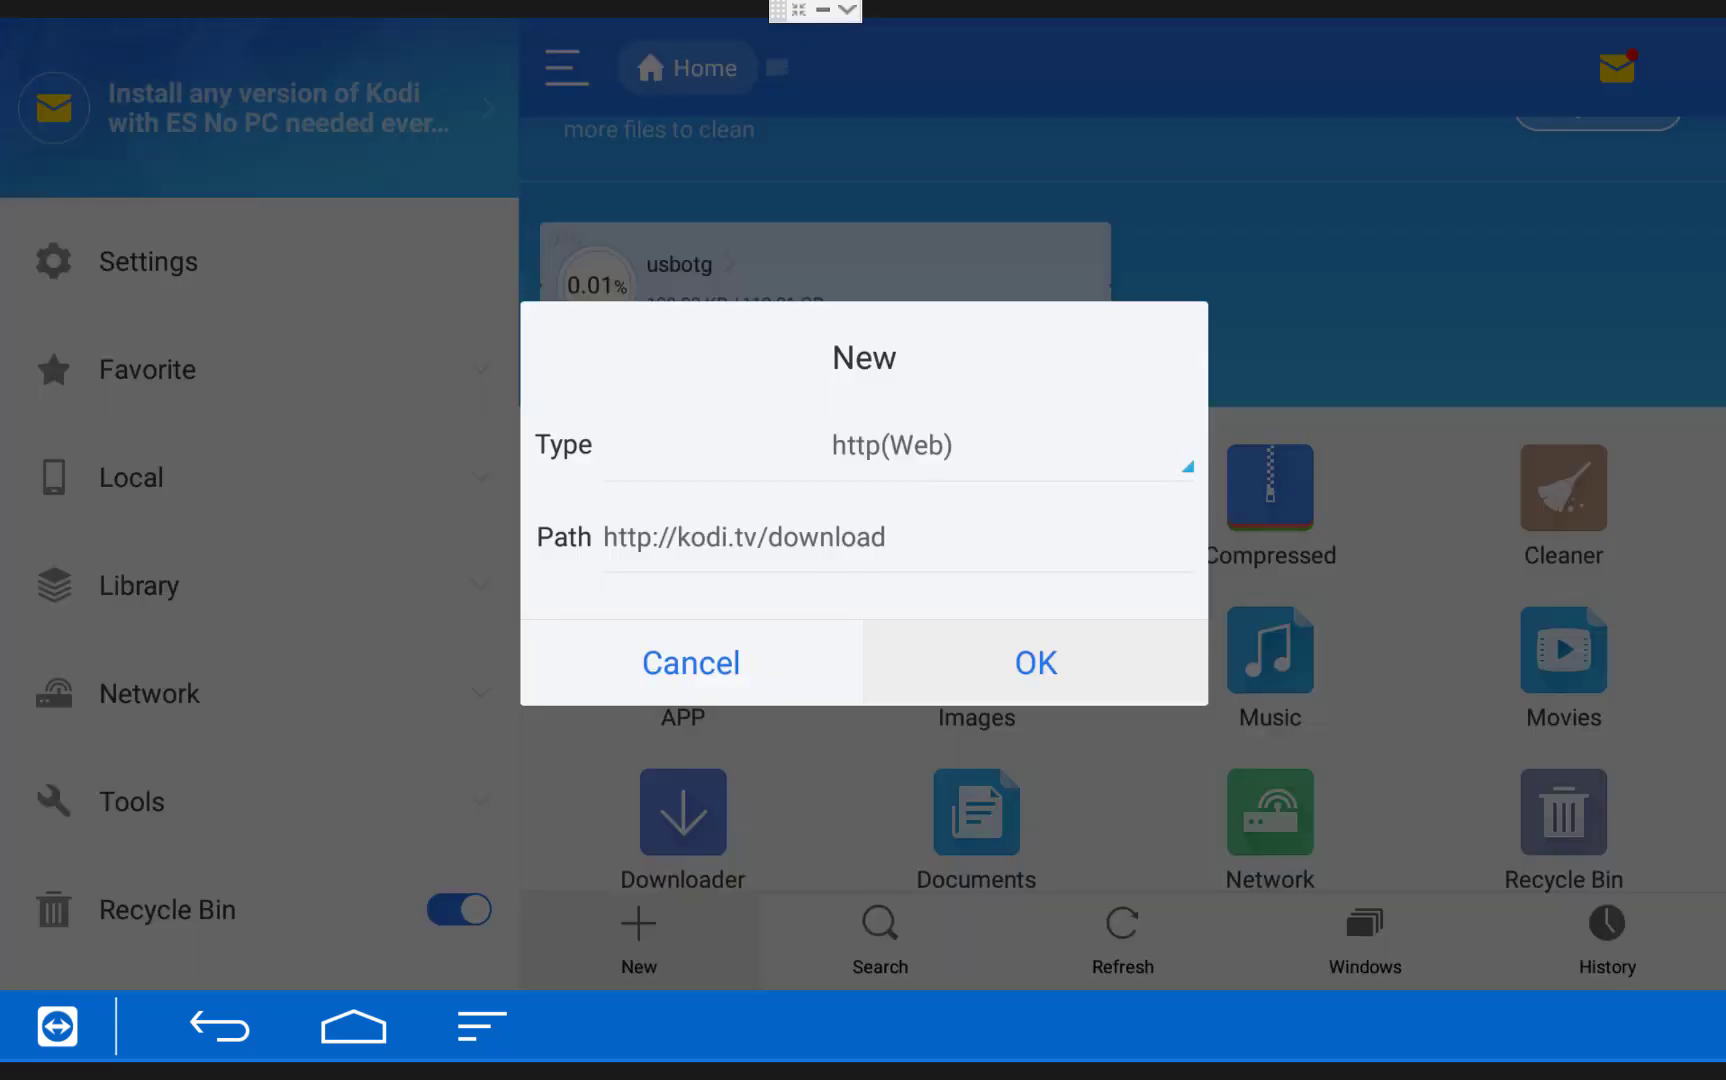
{"action": "key", "text": "Return"}
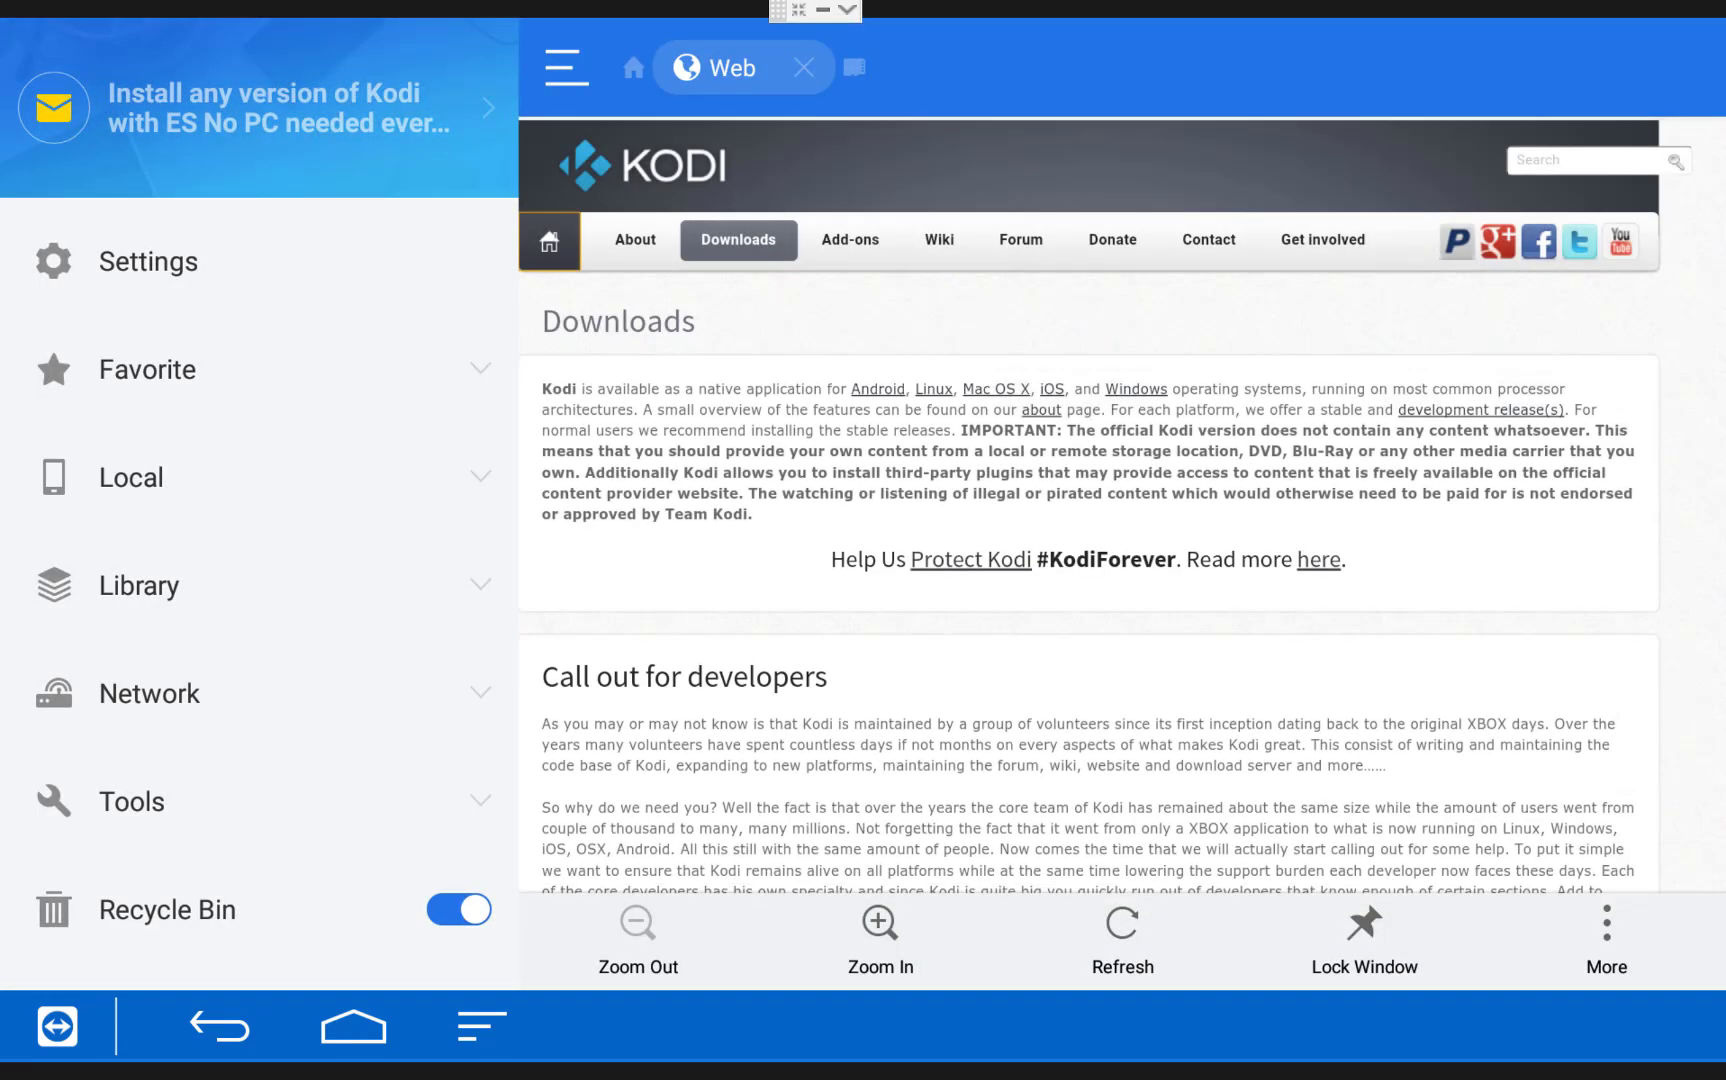
Choose the Android RC ARM download link for Kodi
{"action": "key", "text": "Down"}
{"action": "key", "text": "Right"}
{"action": "key", "text": "Down"}
{"action": "key", "text": "Down"}
{"action": "key", "text": "Down"}
{"action": "key", "text": "Down"}
{"action": "key", "text": "Down"}
{"action": "key", "text": "Down"}
{"action": "key", "text": "Down"}
{"action": "key", "text": "Down"}
{"action": "key", "text": "Down"}
{"action": "key", "text": "Down"}
{"action": "key", "text": "Down"}
{"action": "key", "text": "Down"}
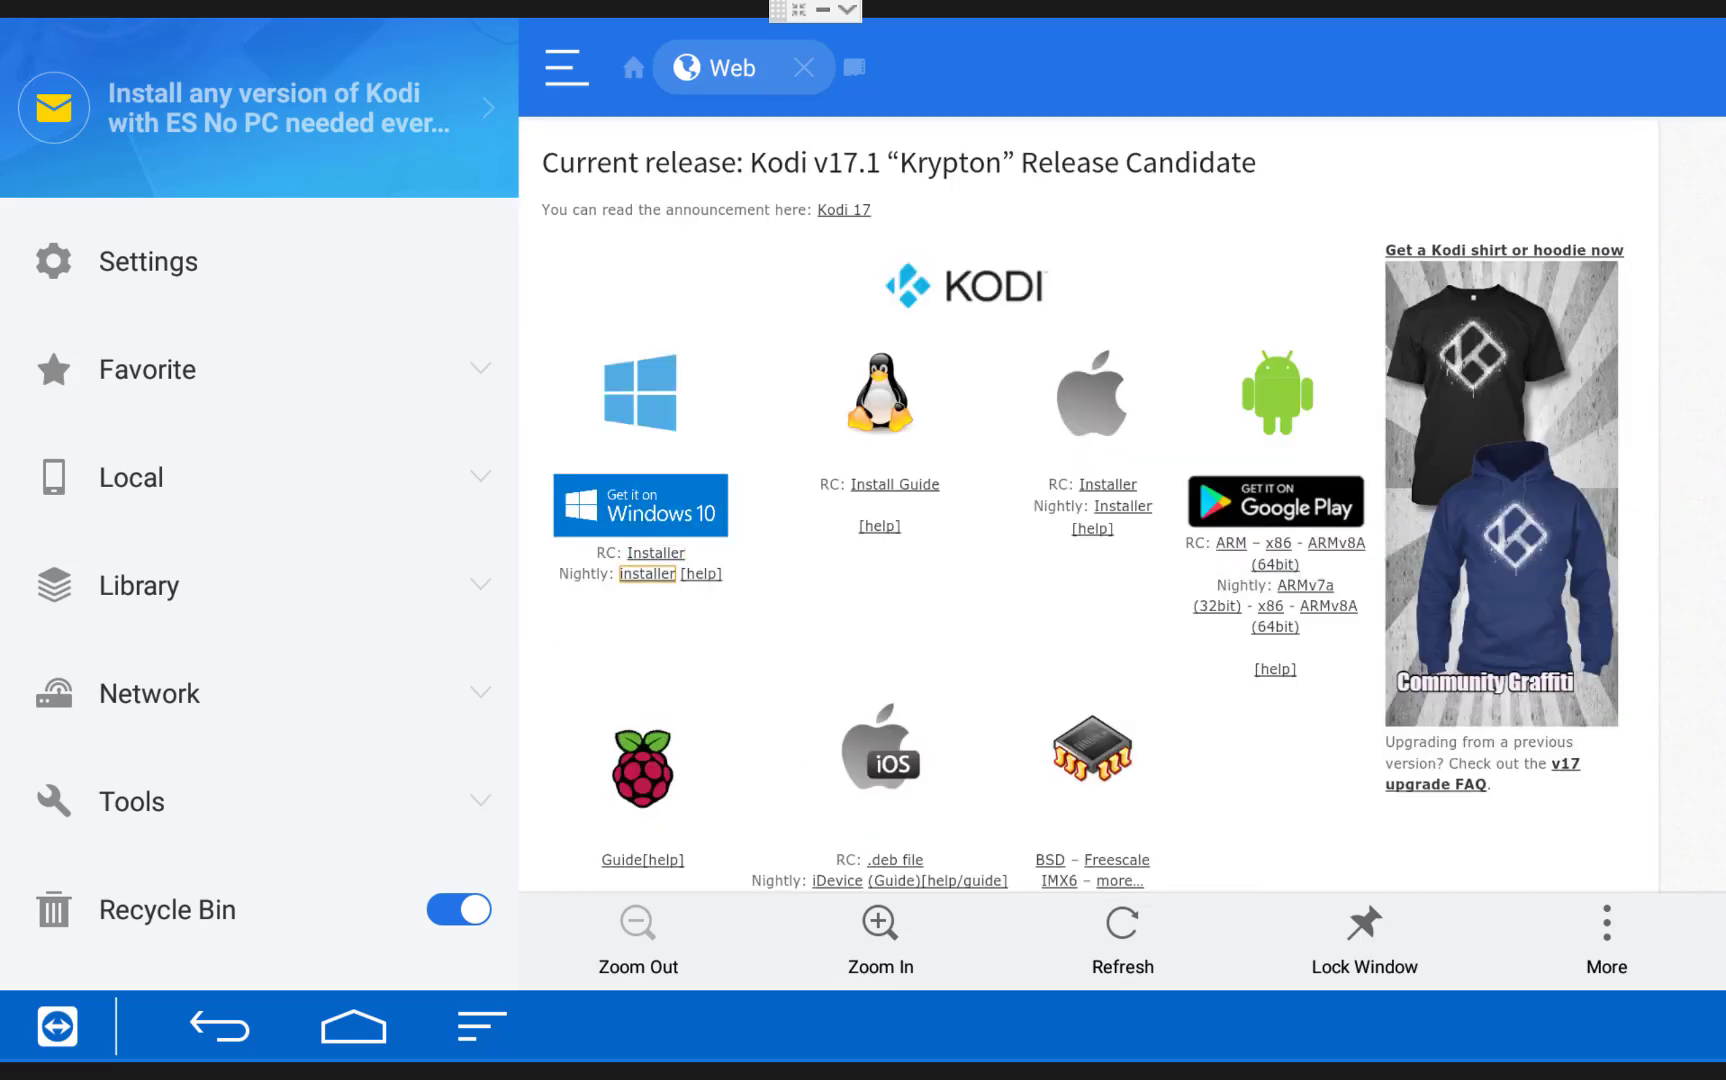
{"action": "key", "text": "Right"}
{"action": "key", "text": "Right"}
{"action": "key", "text": "Left"}
{"action": "key", "text": "Left"}
{"action": "key", "text": "Left"}
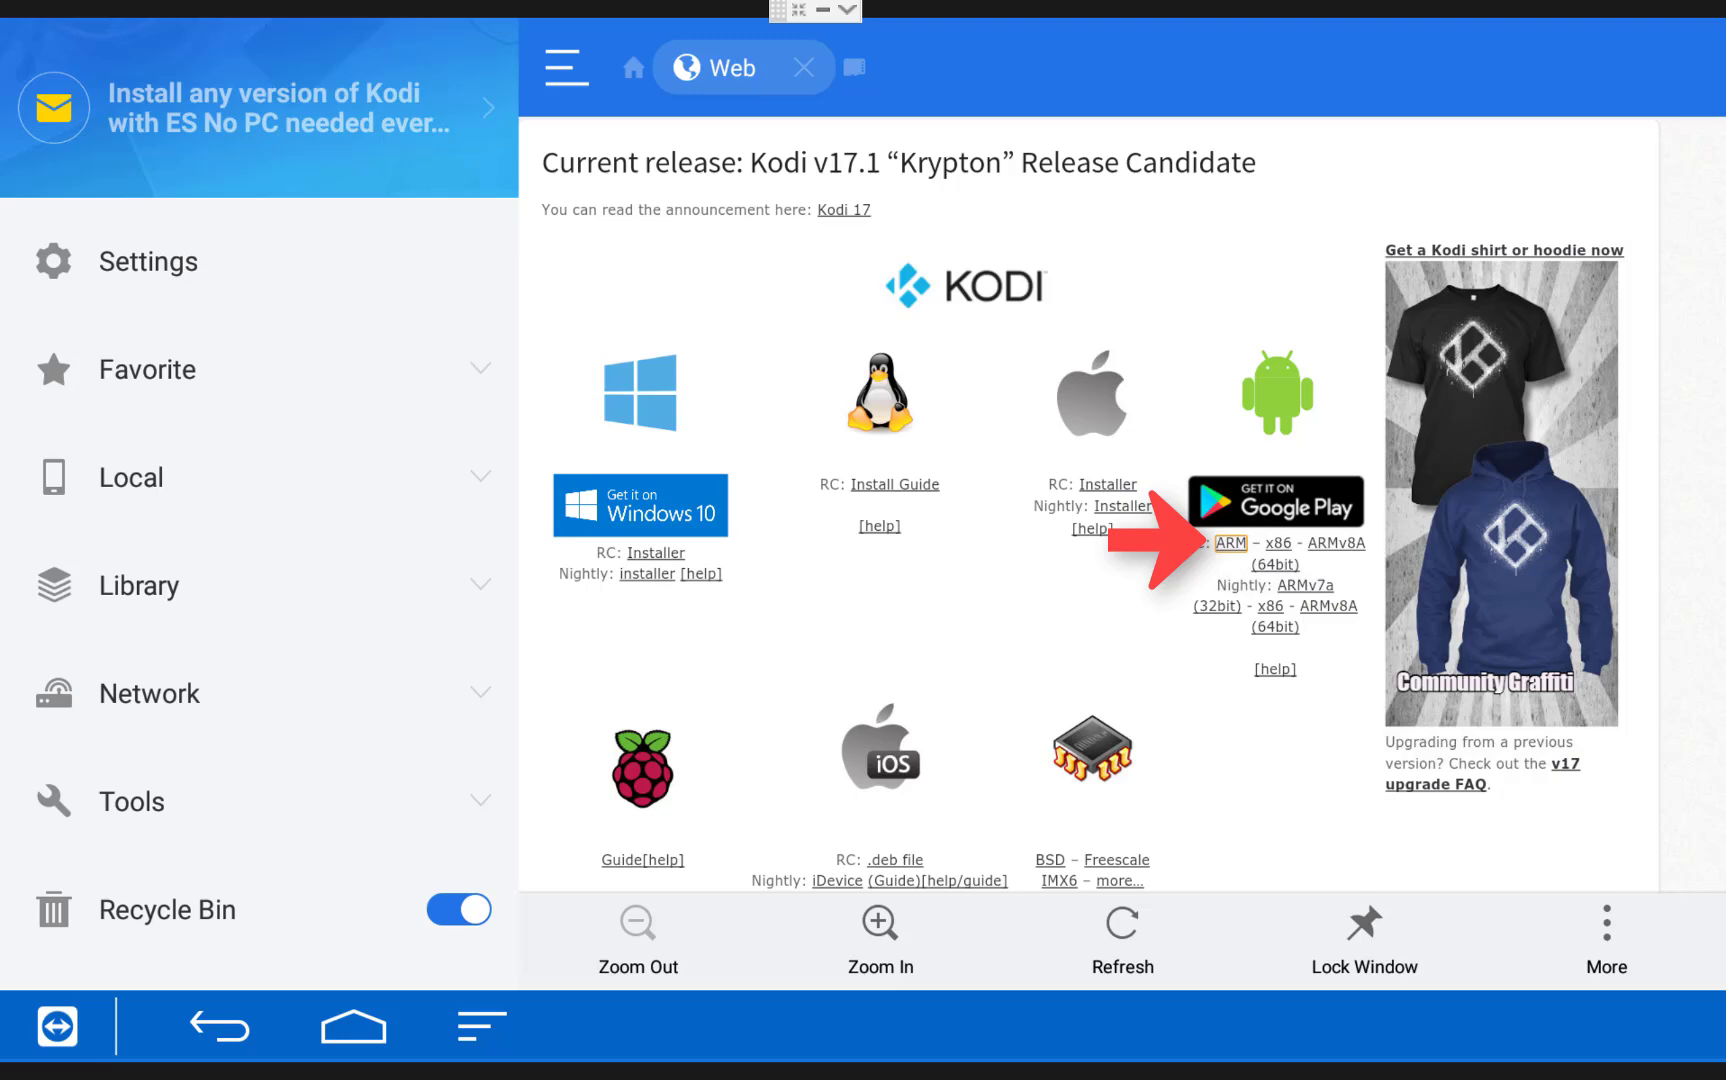
{"action": "key", "text": "Return"}
{"action": "key", "text": "Escape"}
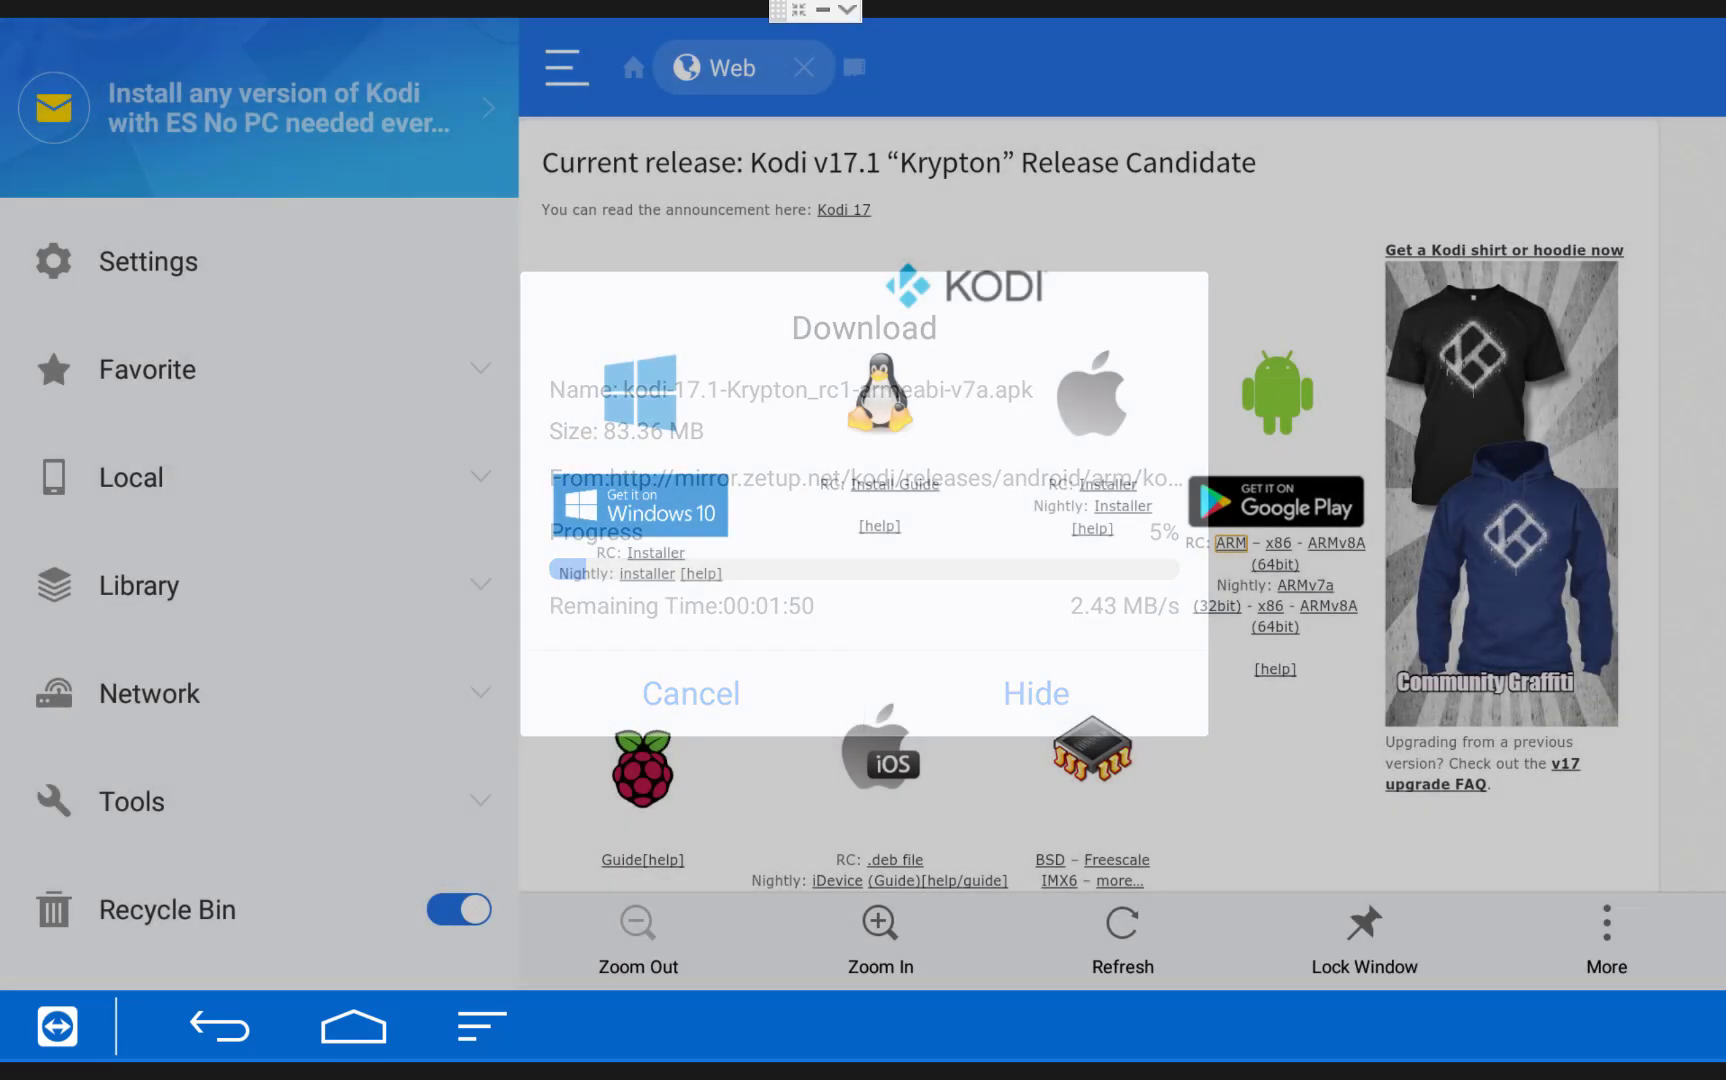
Use More > Open in browser to download the Kodi APK with ES Downloader, Just once
{"action": "key", "text": "Left"}
{"action": "key", "text": "Left"}
{"action": "key", "text": "Left"}
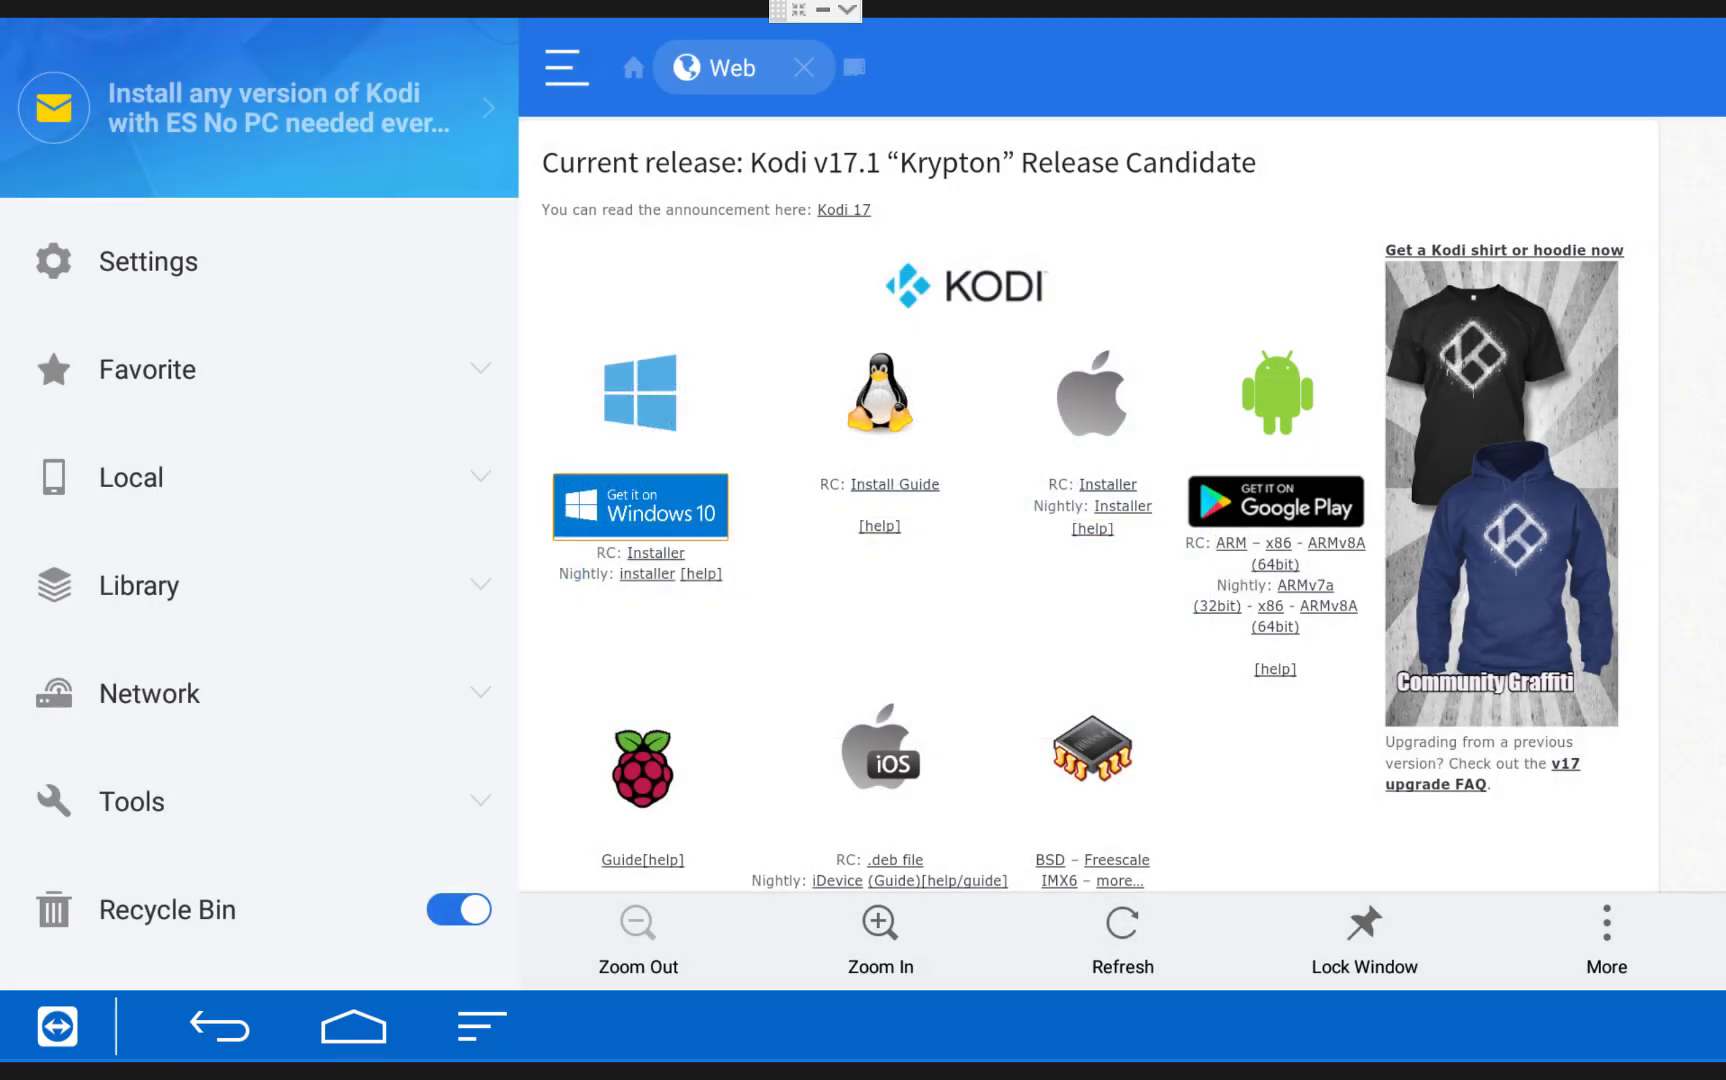
{"action": "key", "text": "Down"}
{"action": "key", "text": "Down"}
{"action": "key", "text": "Down"}
{"action": "key", "text": "Down"}
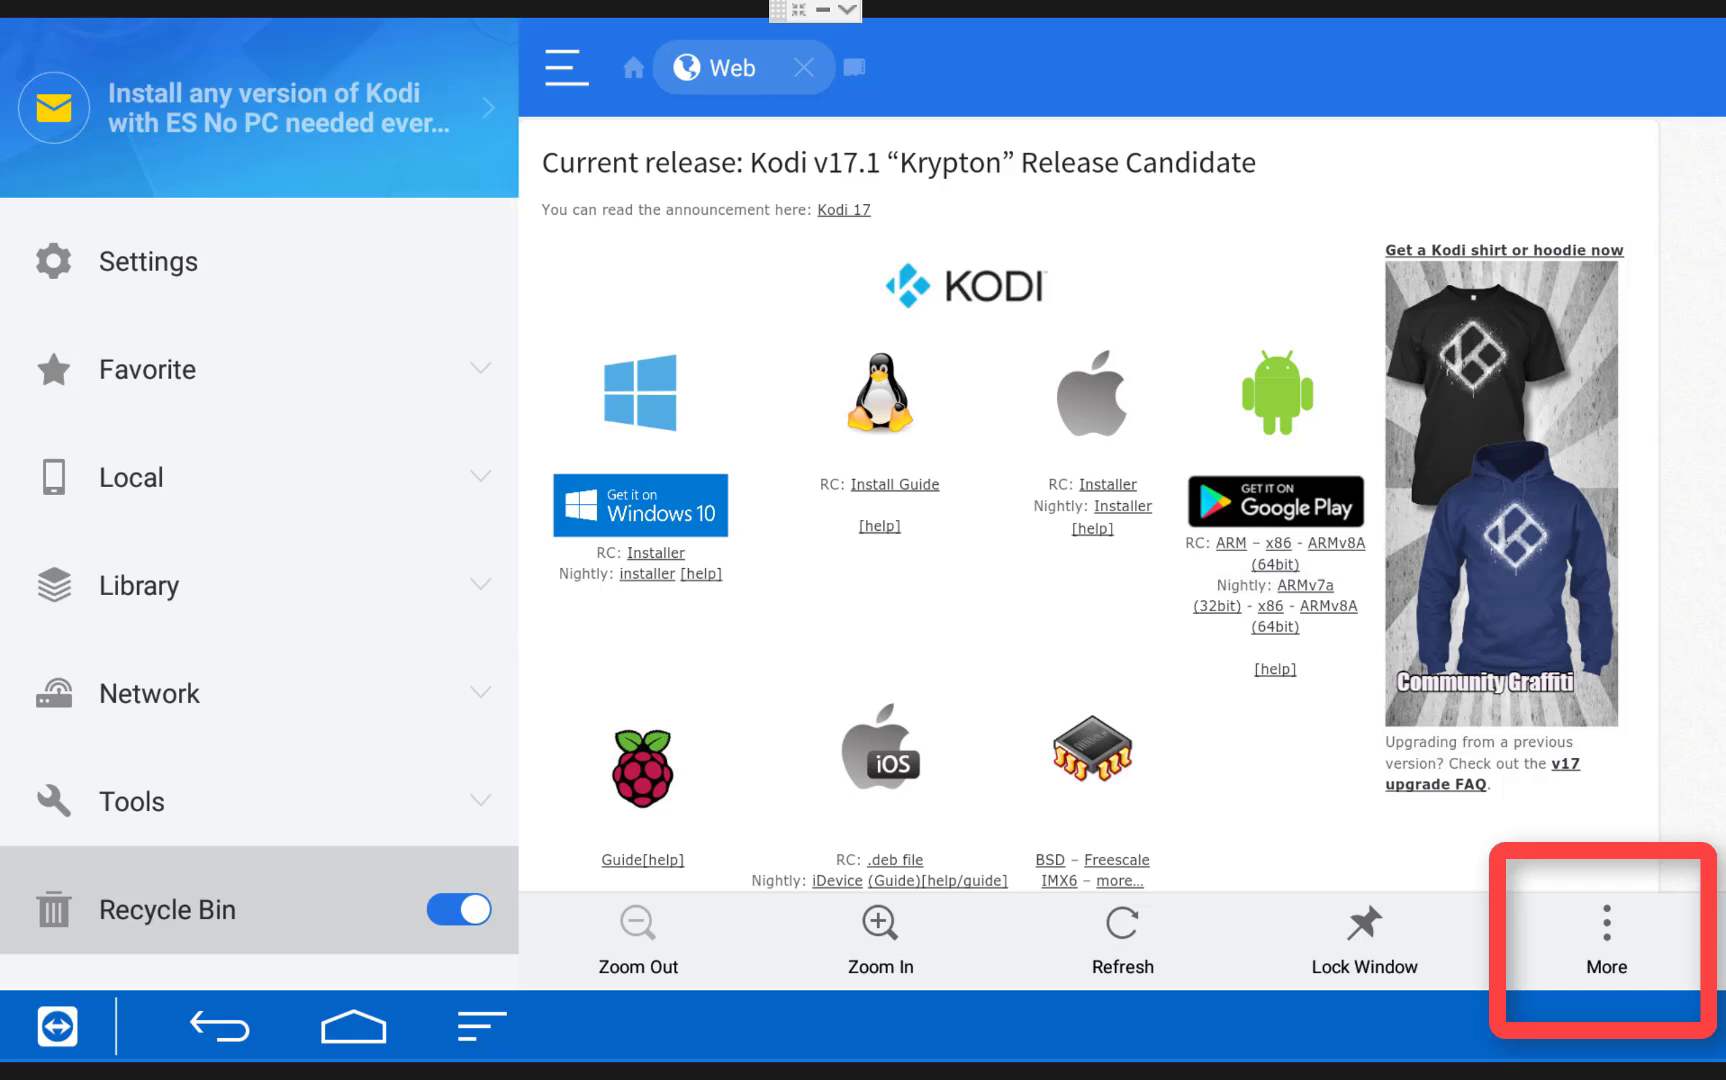
{"action": "key", "text": "Right"}
{"action": "key", "text": "Right"}
{"action": "key", "text": "Right"}
{"action": "key", "text": "Right"}
{"action": "key", "text": "Right"}
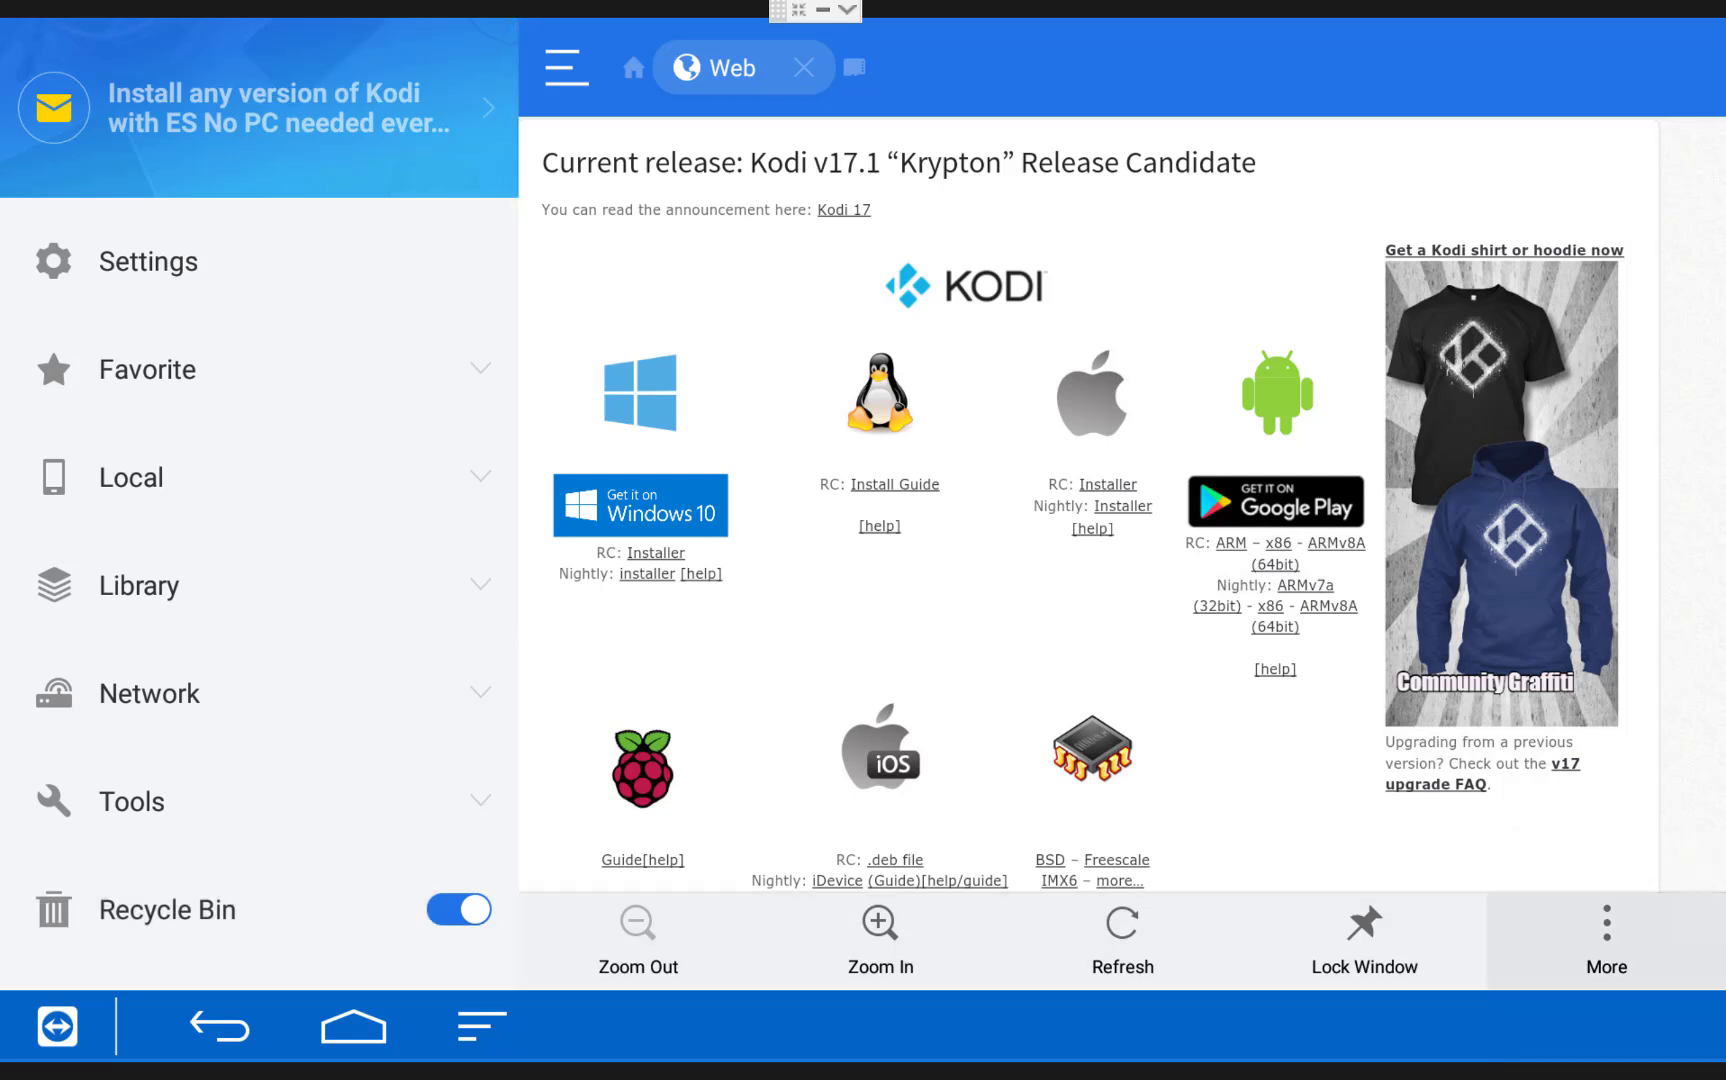
{"action": "key", "text": "Return"}
{"action": "key", "text": "Down"}
{"action": "key", "text": "Down"}
{"action": "key", "text": "Down"}
{"action": "key", "text": "Return"}
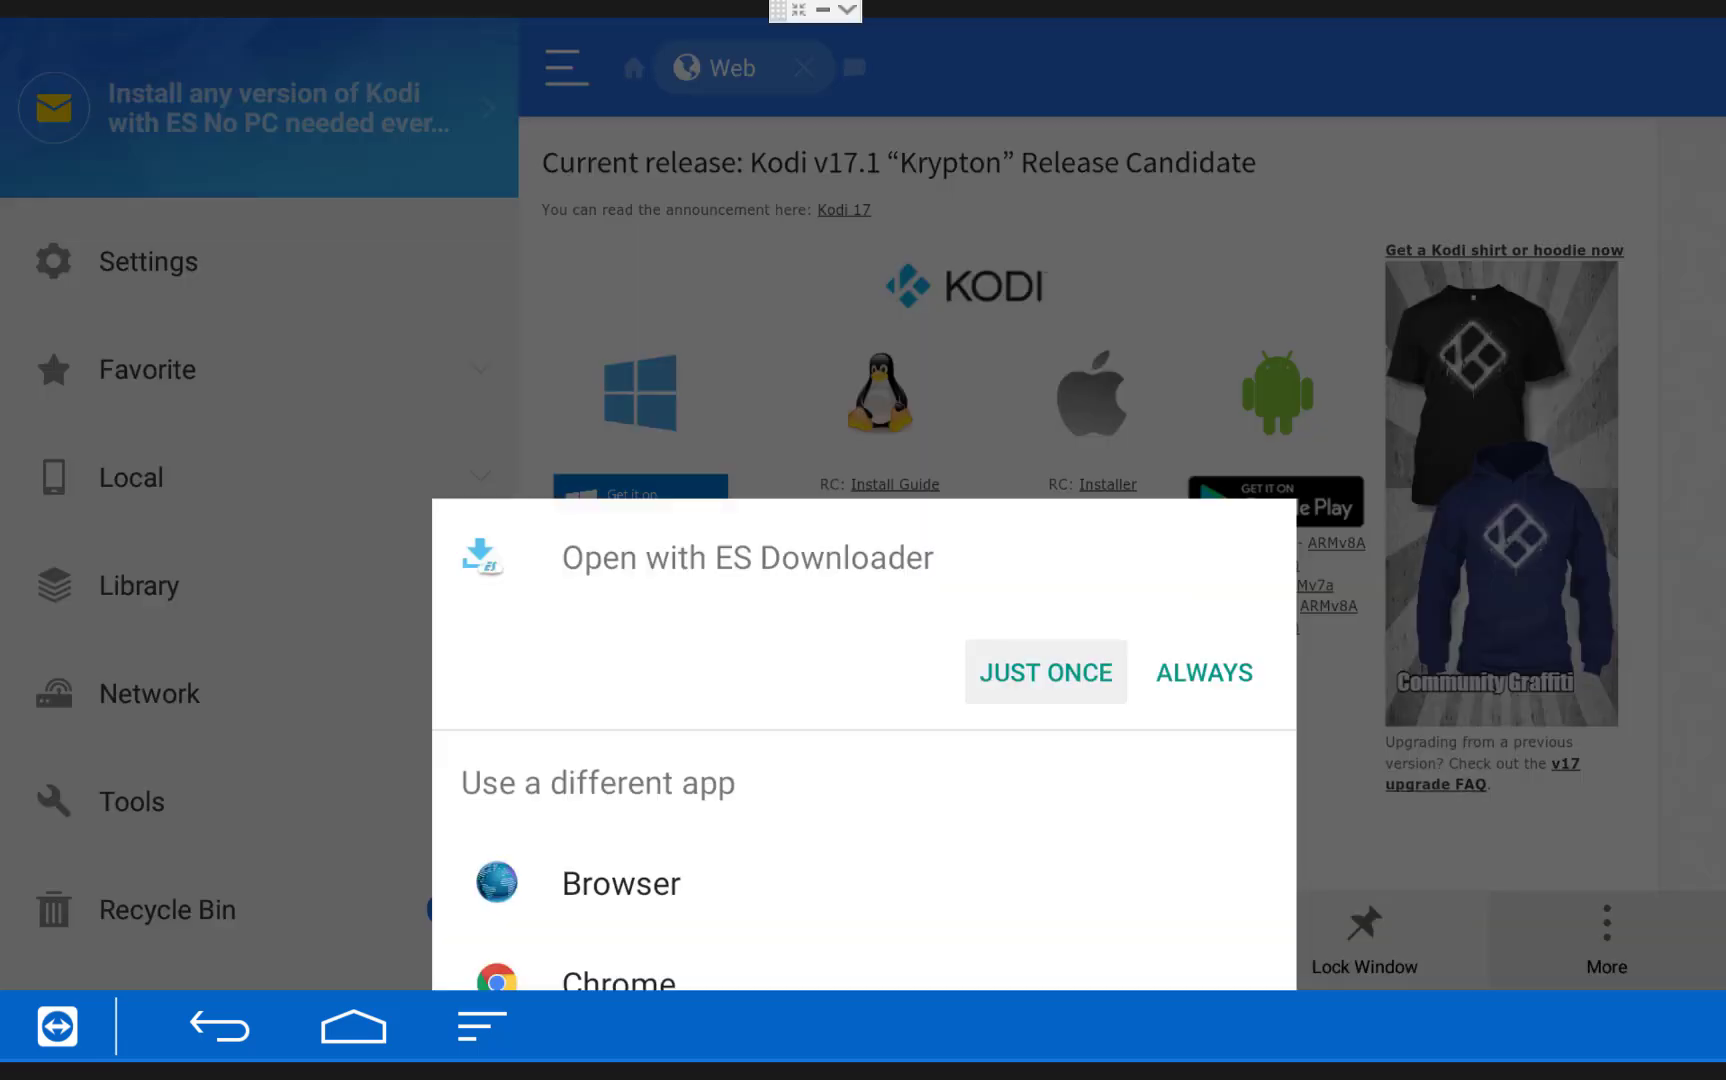
{"action": "key", "text": "Return"}
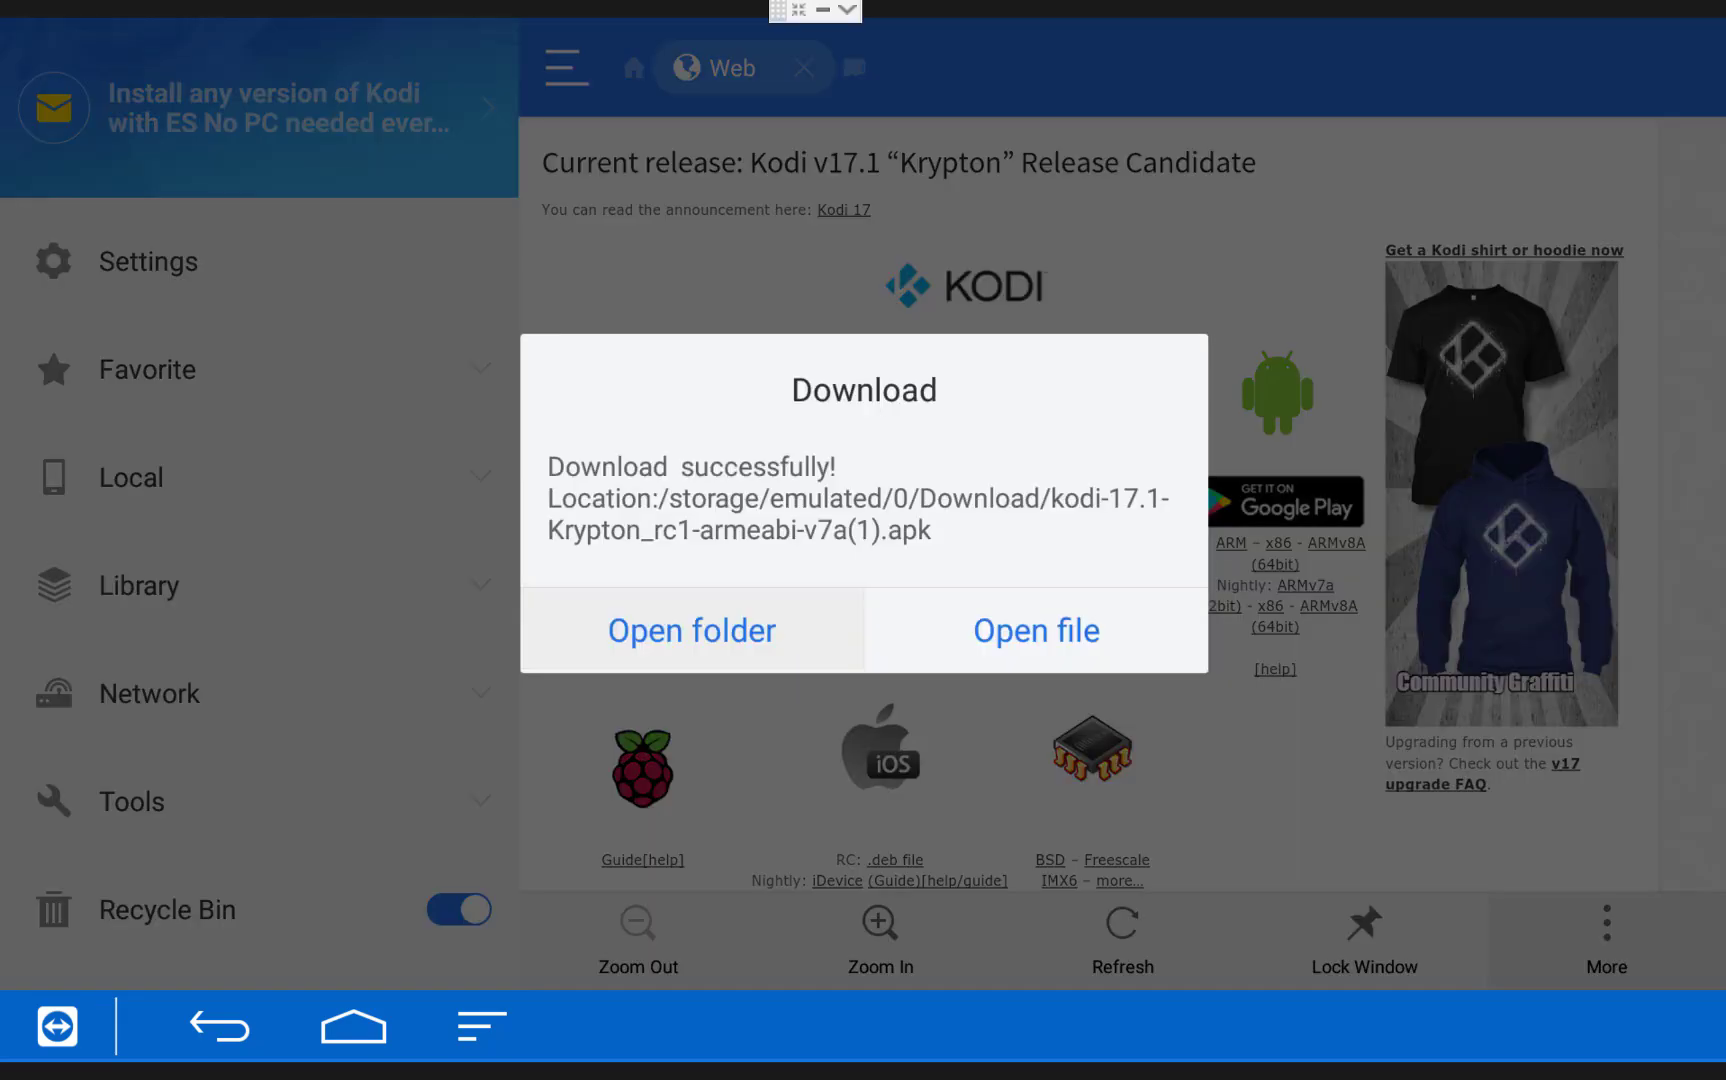
Open the downloaded Kodi 17.1 Krypton APK, install it, and launch Kodi
{"action": "left_click", "coordinate": [1036, 630]}
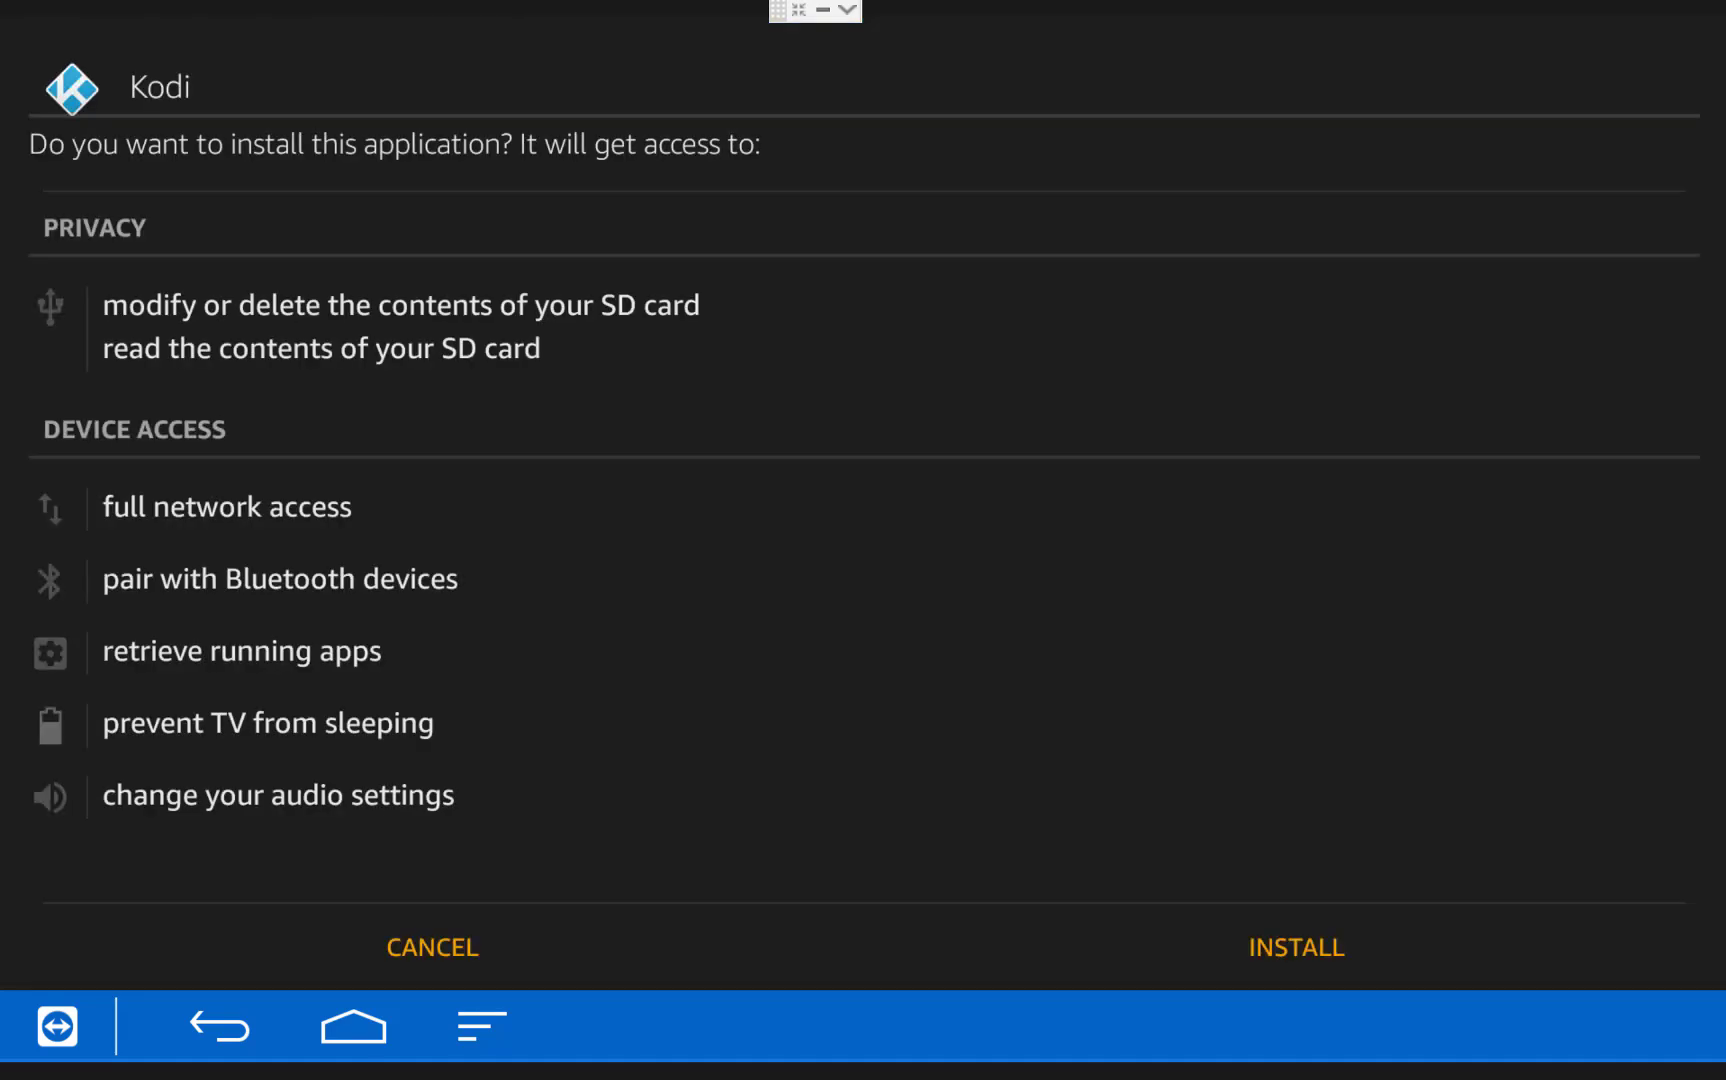
{"action": "key", "text": "Down"}
{"action": "key", "text": "Right"}
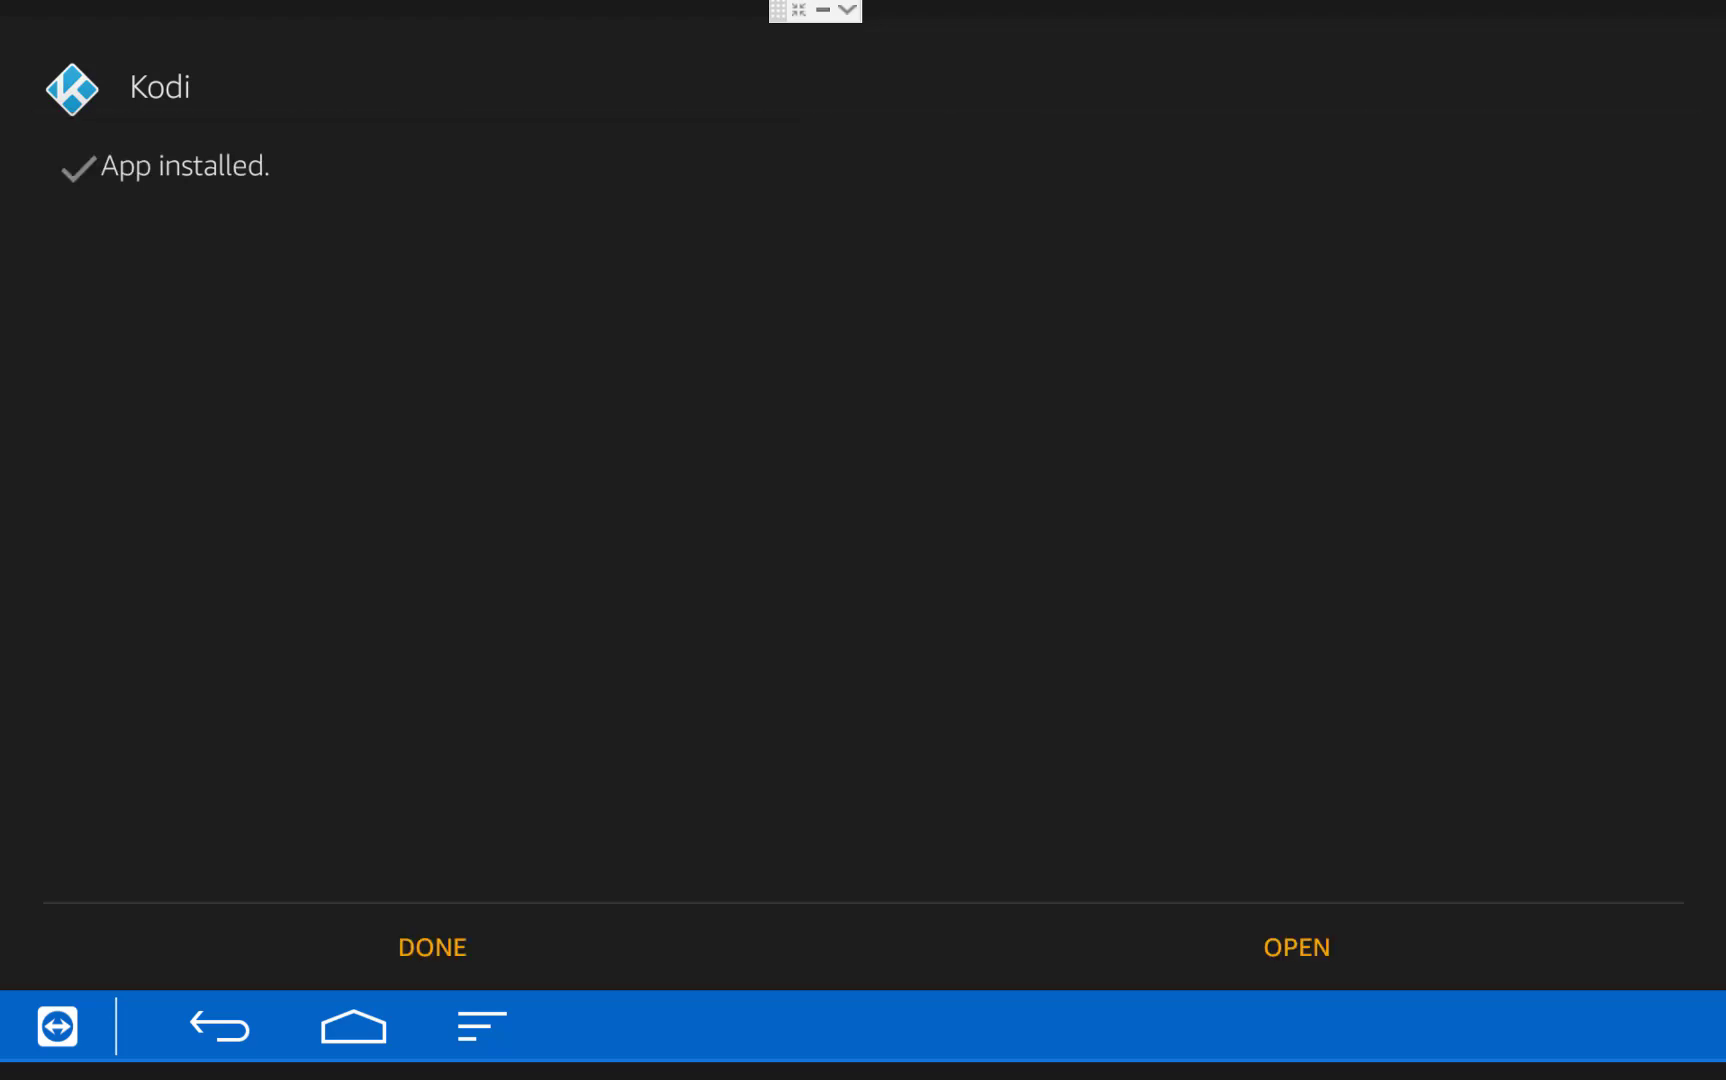
{"action": "key", "text": "Down"}
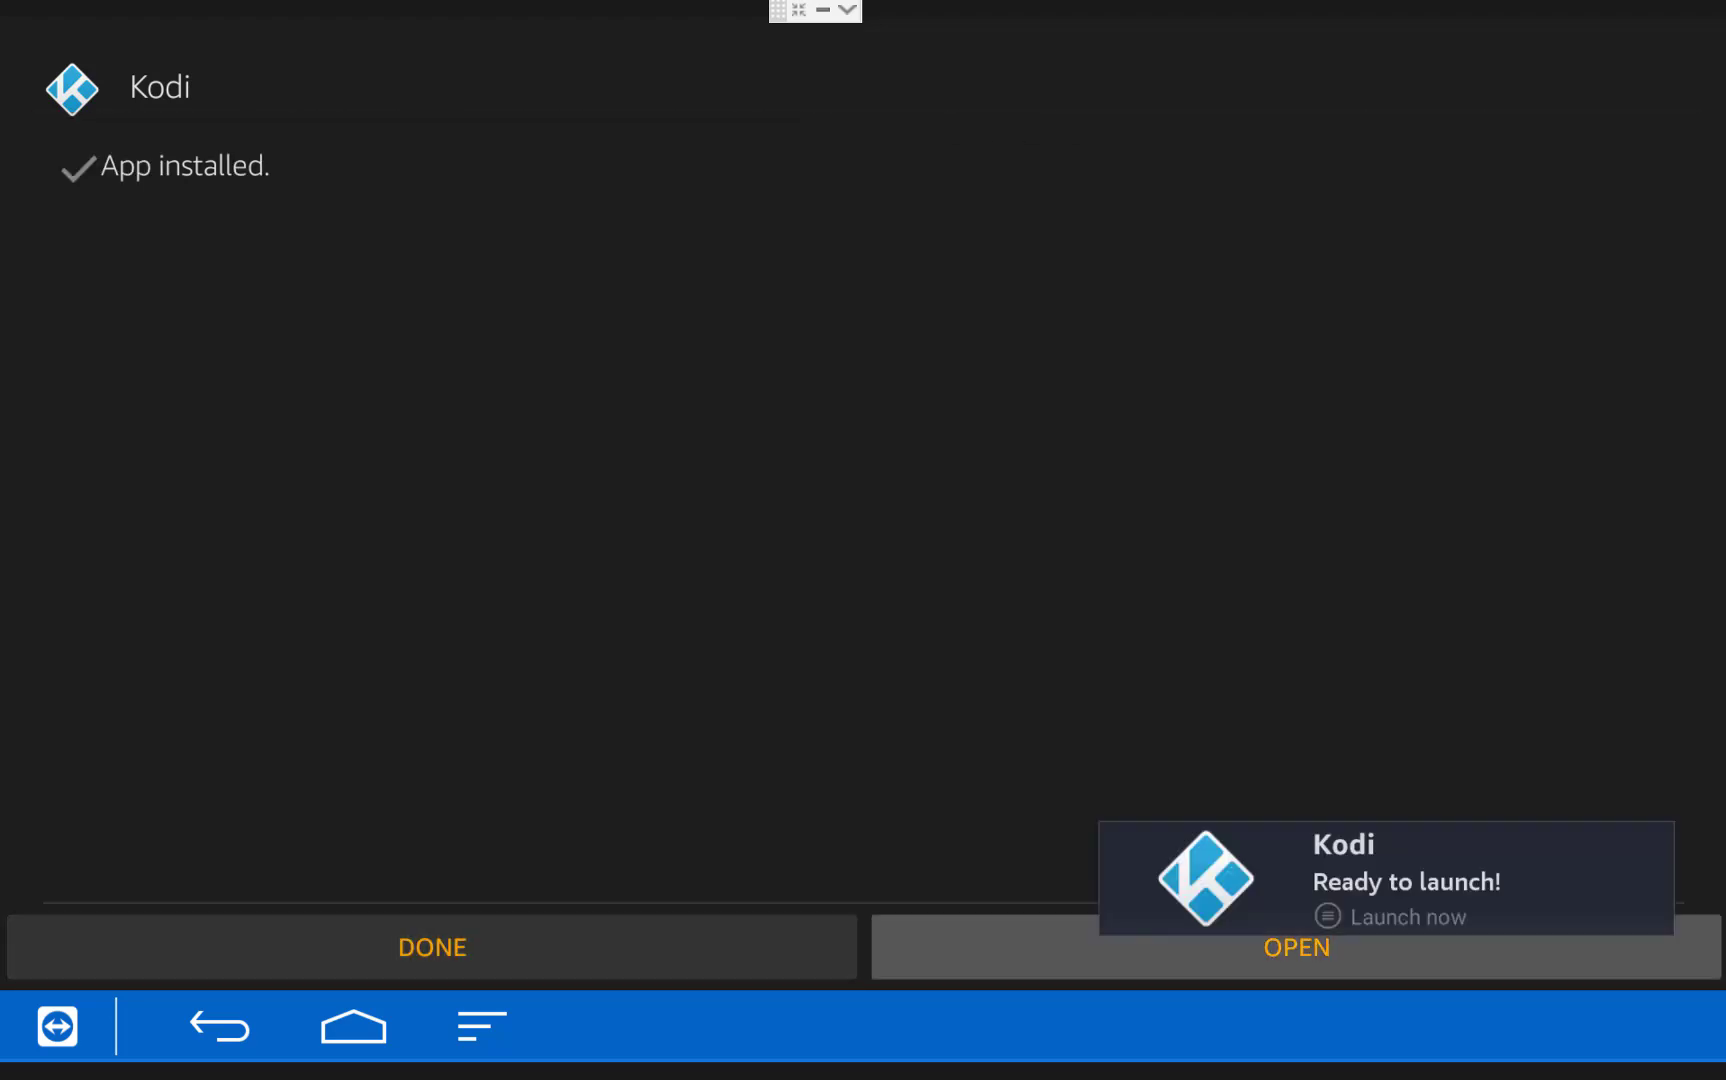
{"action": "key", "text": "Return"}
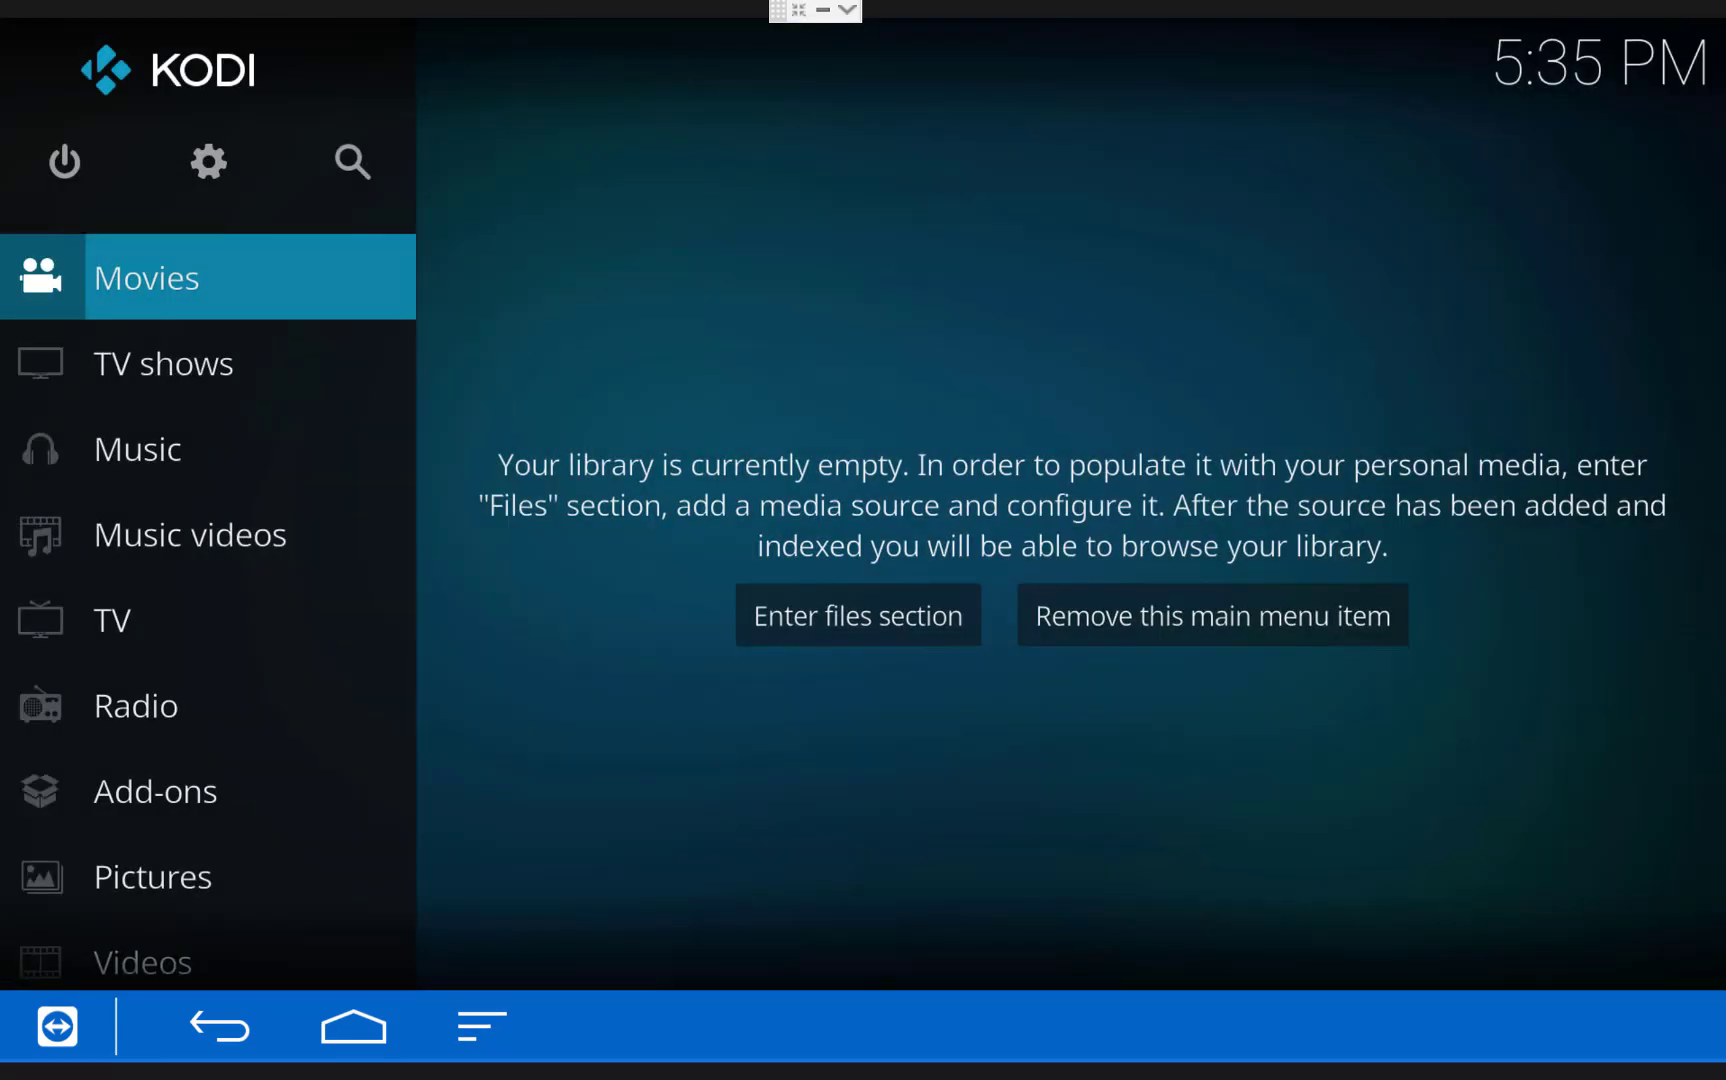
Open Kodi's system settings and the Add file source dialog
{"action": "key", "text": "Up"}
{"action": "key", "text": "Right"}
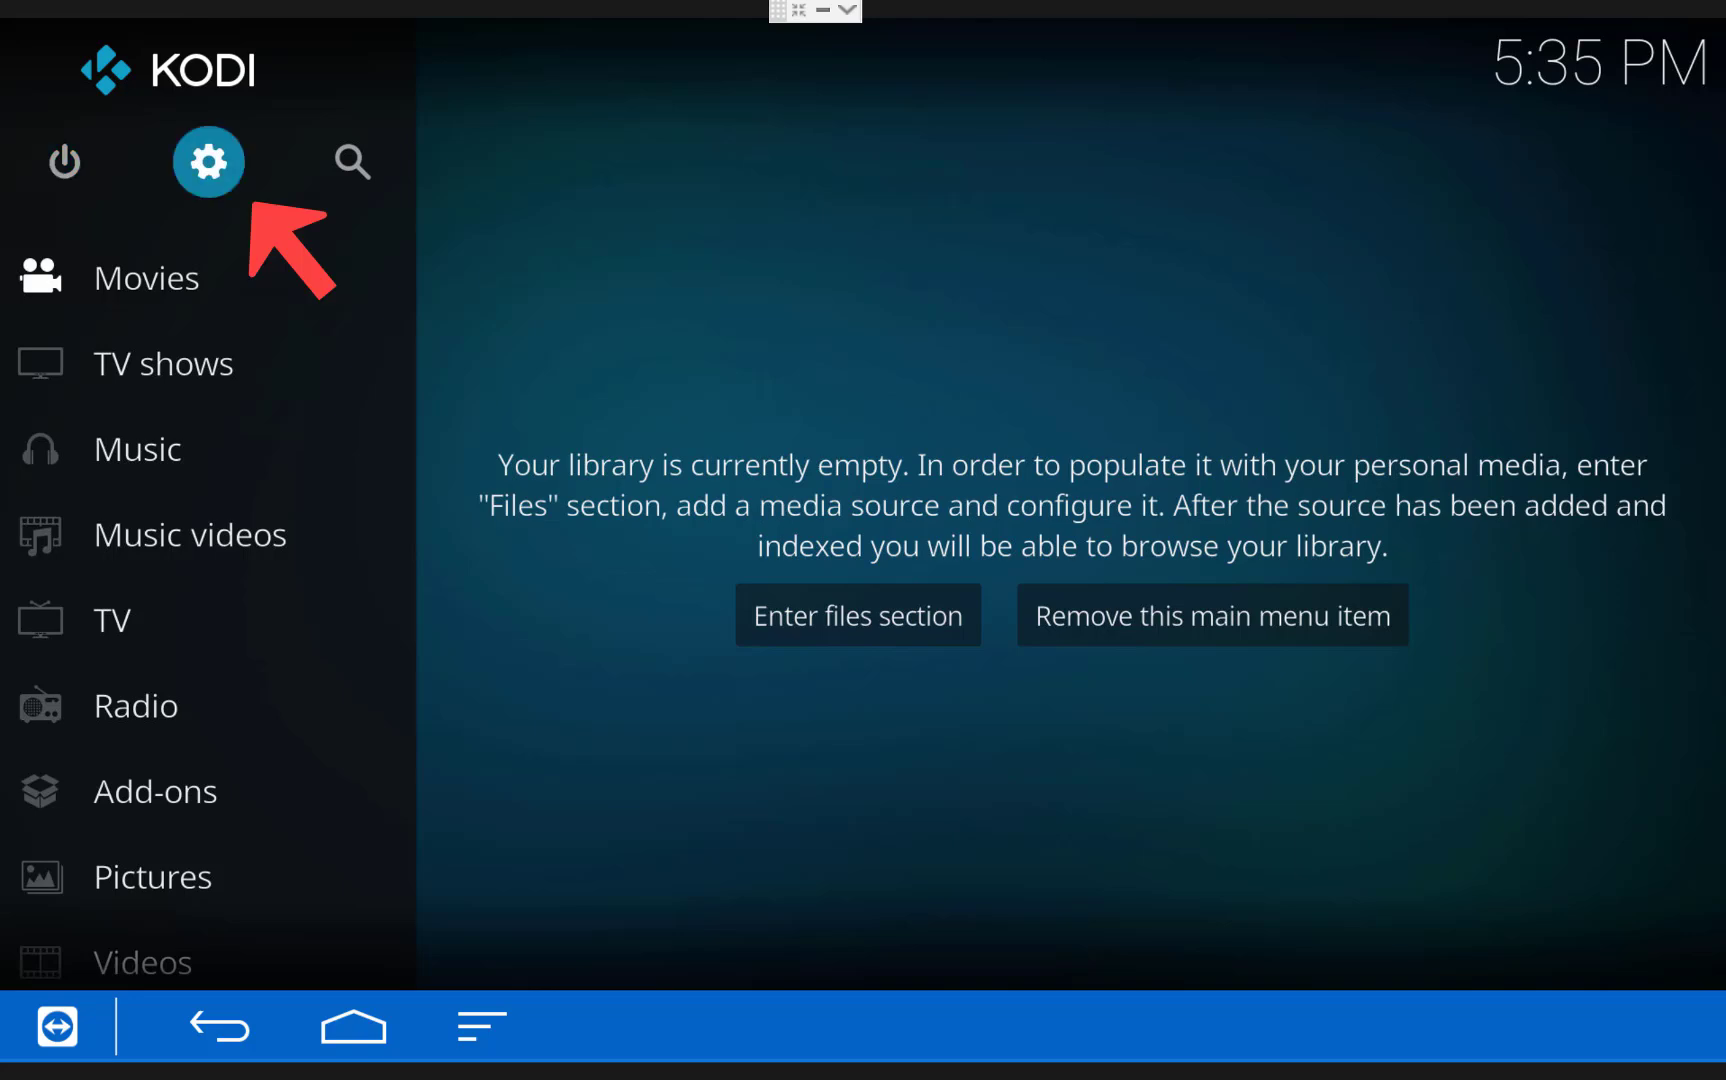
{"action": "key", "text": "Return"}
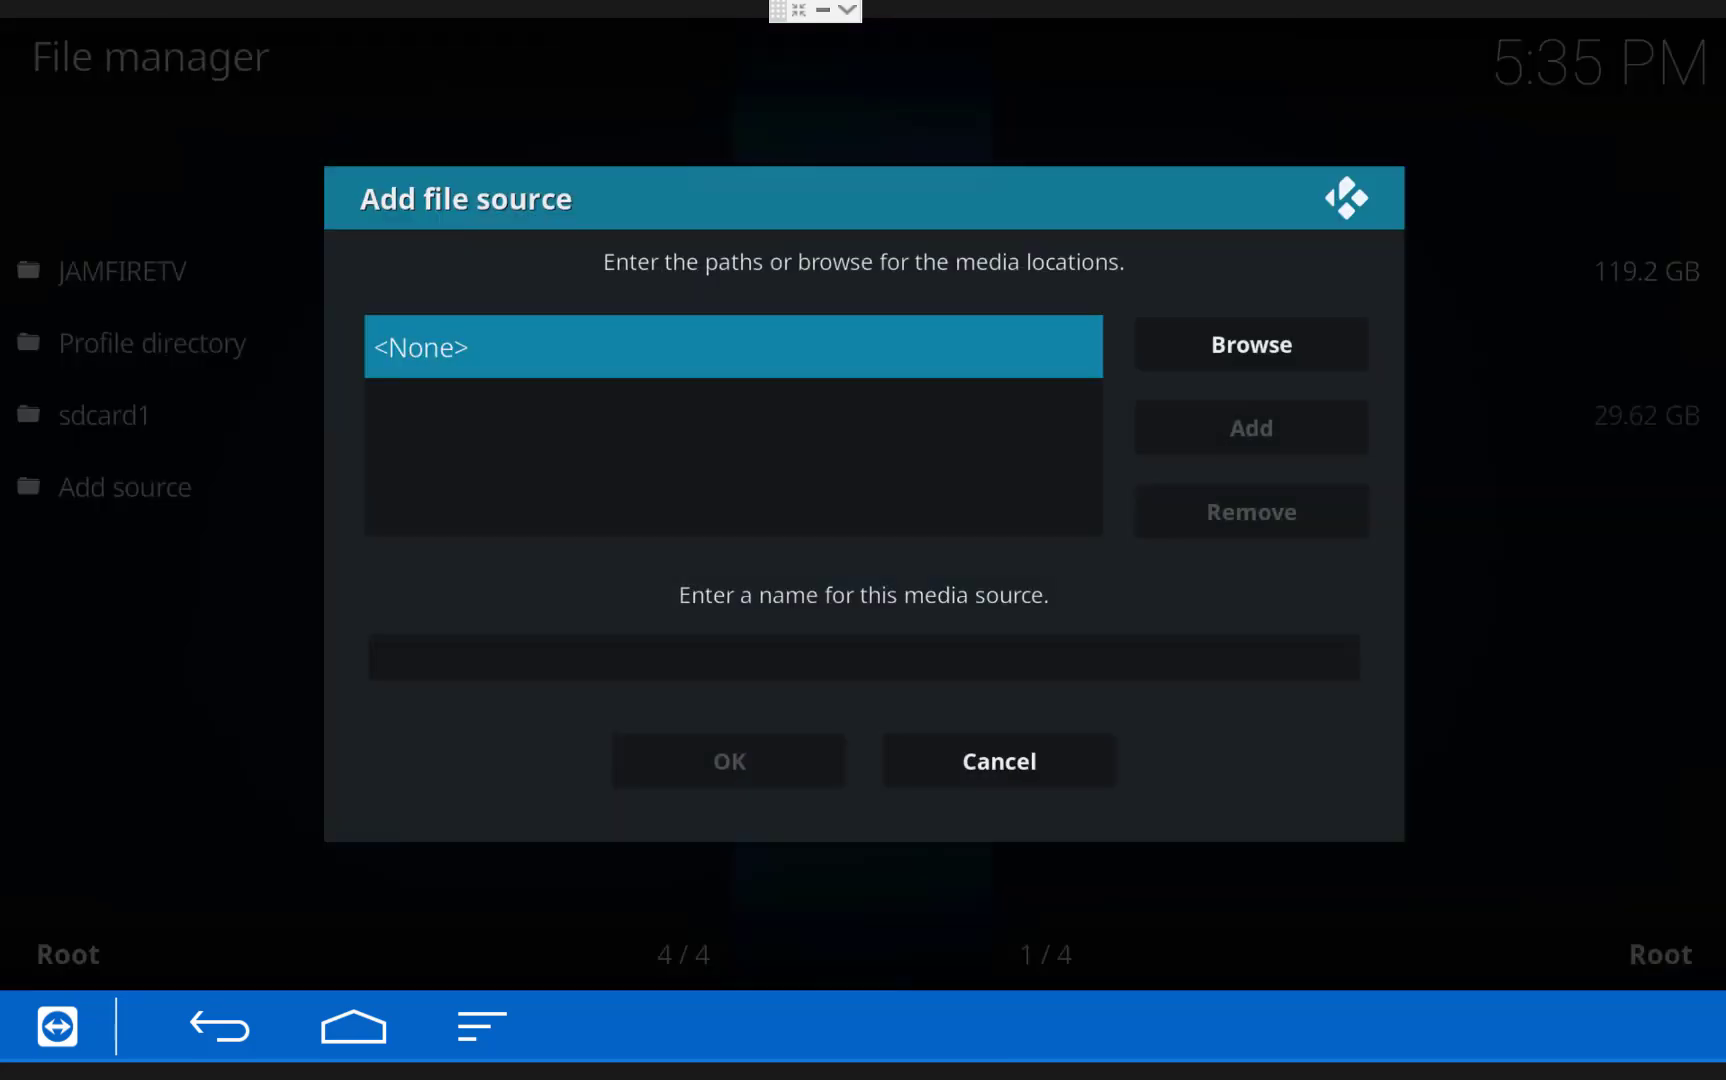
{"action": "key", "text": "Return"}
{"action": "key", "text": "Up"}
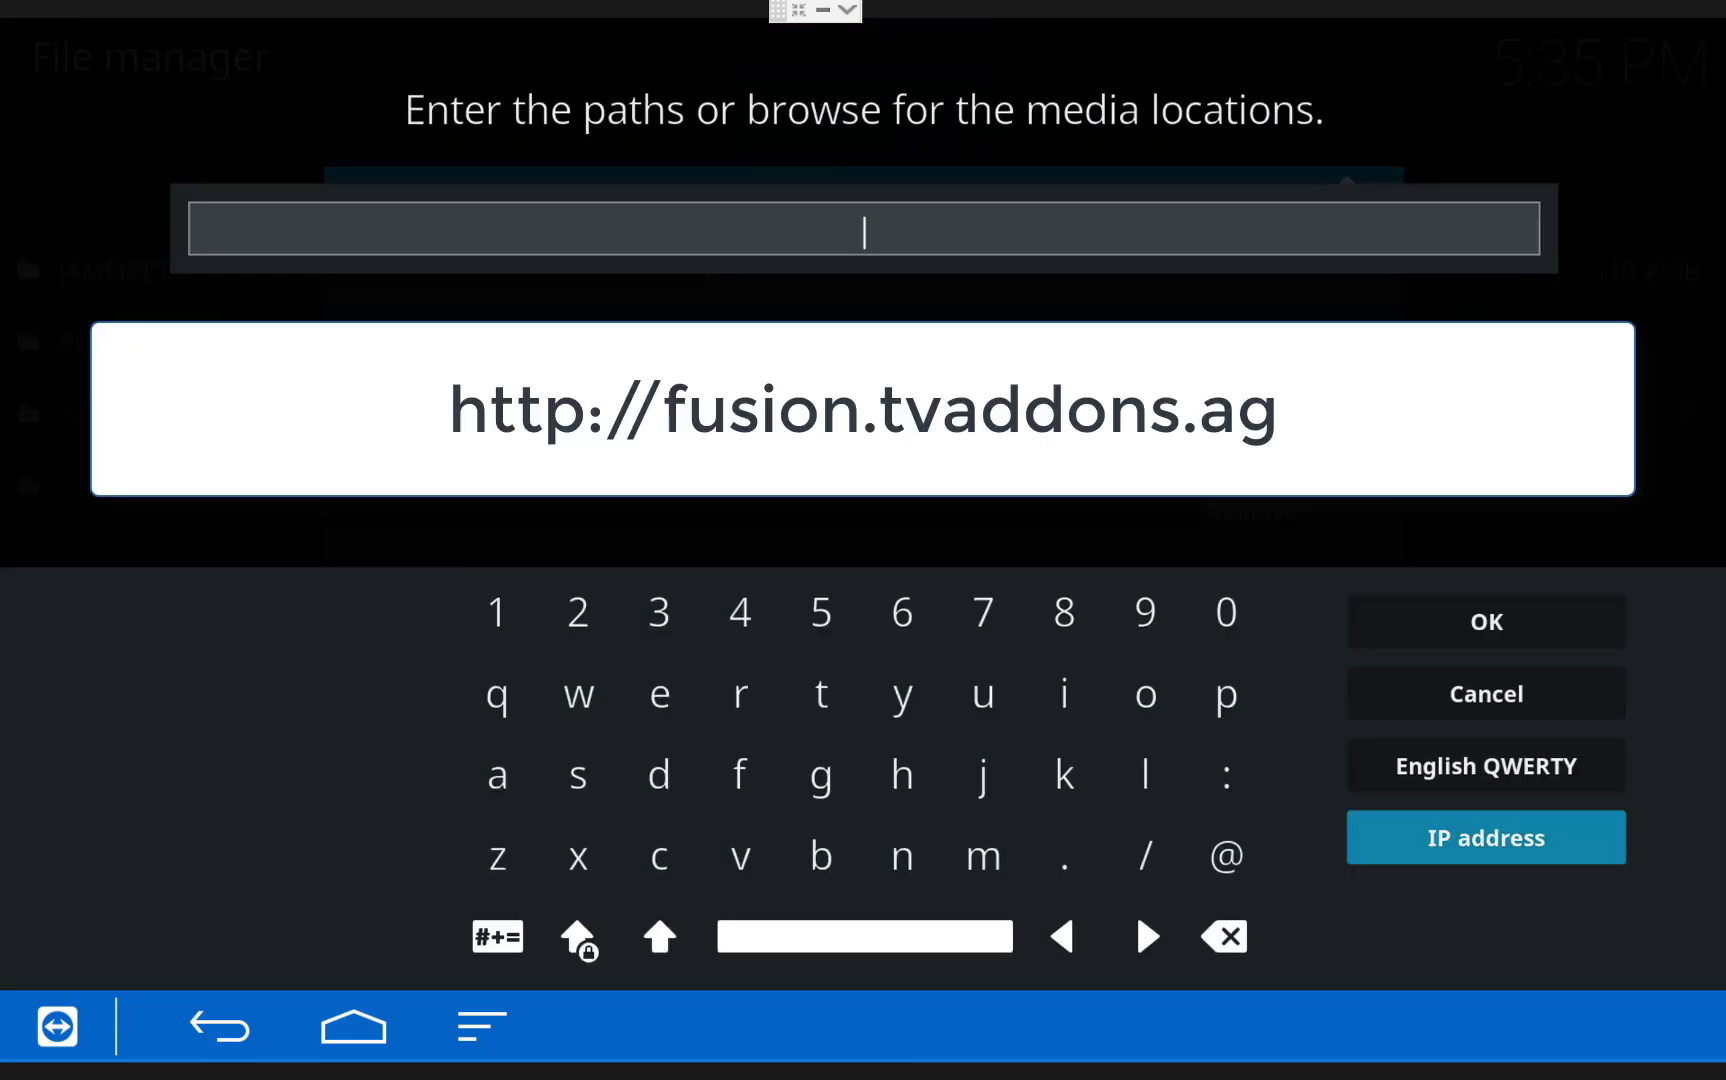
{"action": "key", "text": "Right"}
{"action": "key", "text": "Left"}
{"action": "key", "text": "Down"}
{"action": "key", "text": "Left"}
{"action": "key", "text": "Left"}
{"action": "key", "text": "Left"}
{"action": "key", "text": "Left"}
{"action": "key", "text": "Left"}
{"action": "key", "text": "Right"}
{"action": "key", "text": "Down"}
{"action": "key", "text": "Return"}
{"action": "key", "text": "Up"}
{"action": "key", "text": "Left"}
{"action": "key", "text": "Return"}
{"action": "key", "text": "Return"}
{"action": "key", "text": "Left"}
{"action": "key", "text": "Right"}
{"action": "key", "text": "Return"}
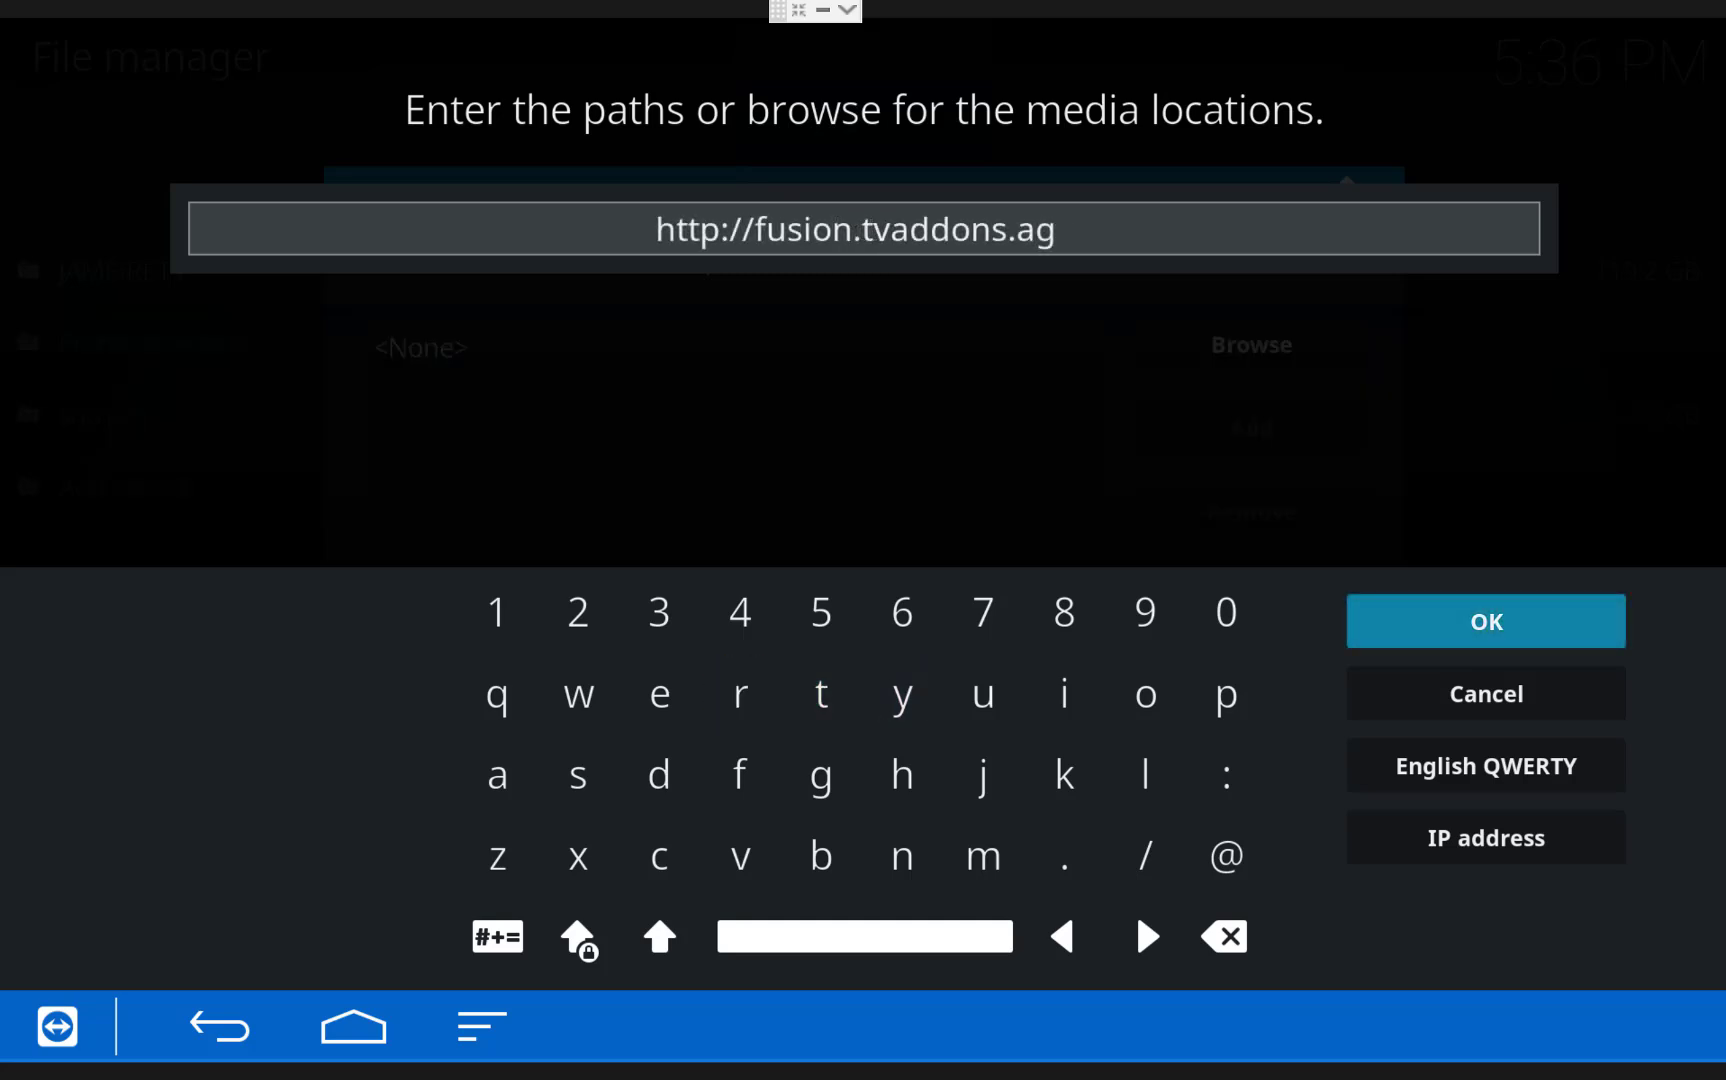
{"action": "key", "text": "Return"}
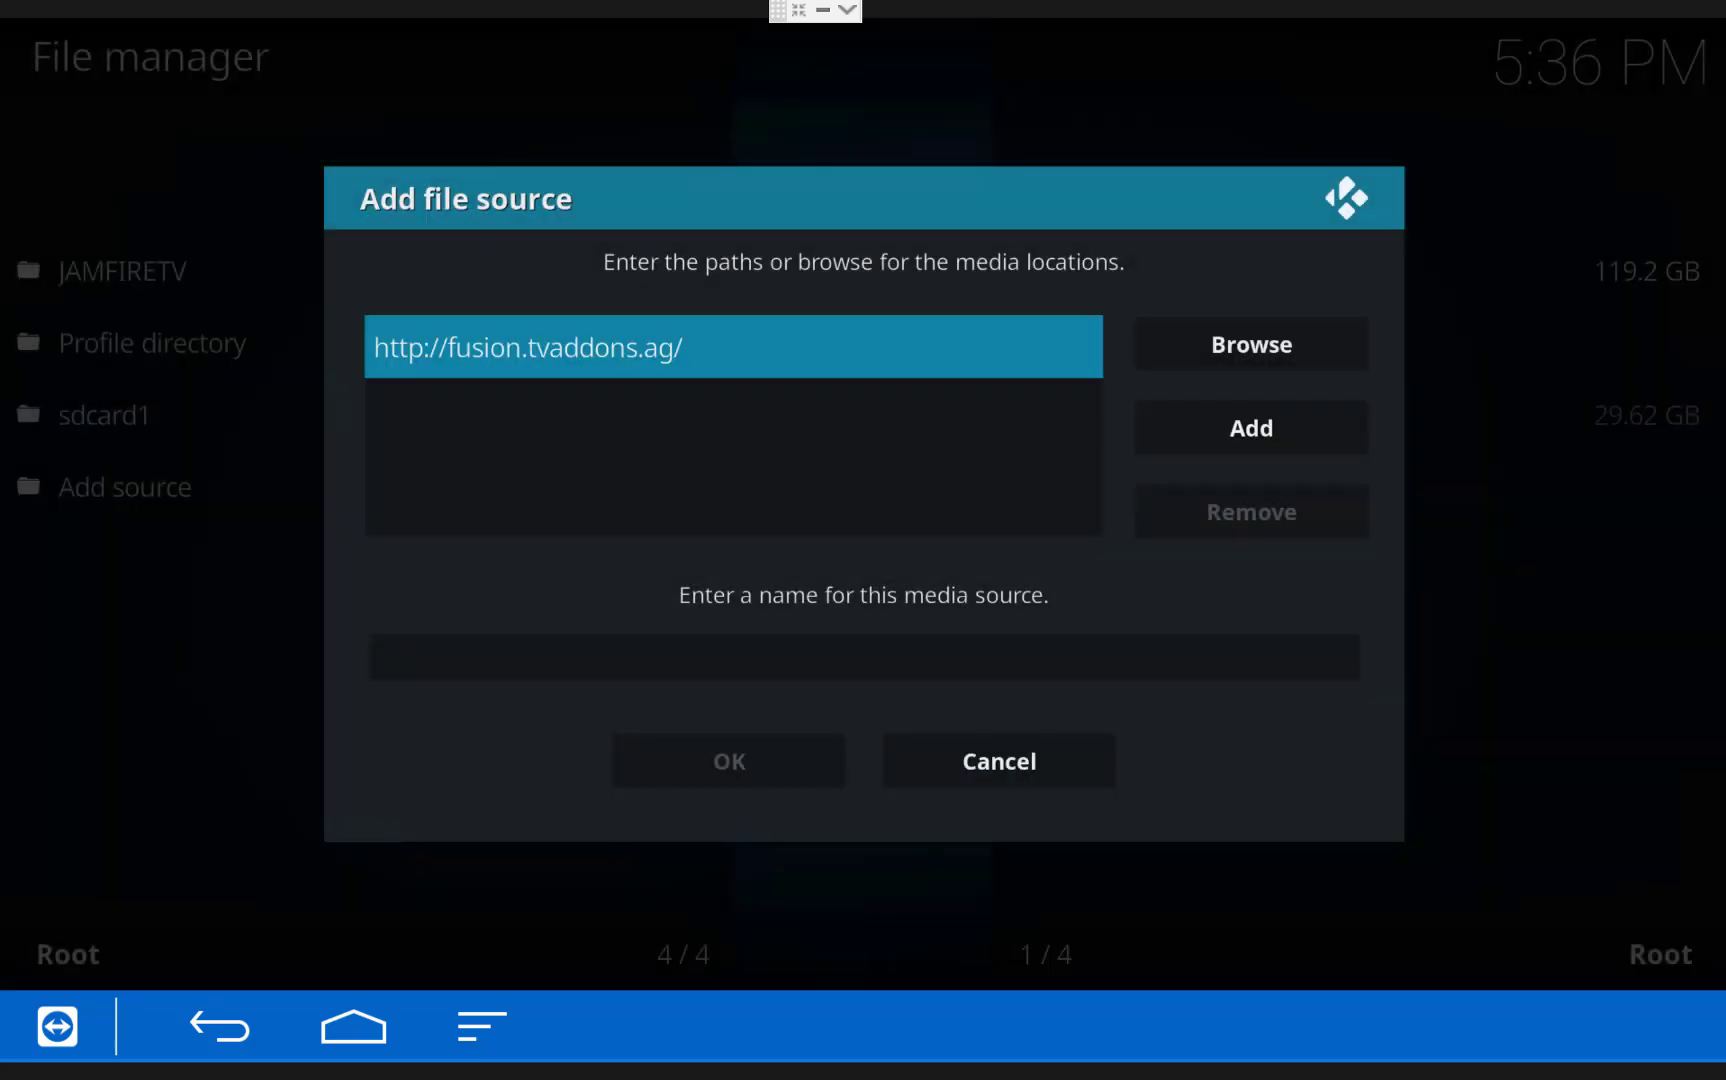
Name the source 'fusion', confirm it, and leave the File manager
{"action": "key", "text": "Down"}
{"action": "key", "text": "Return"}
{"action": "key", "text": "Down"}
{"action": "key", "text": "Left"}
{"action": "key", "text": "Left"}
{"action": "key", "text": "Left"}
{"action": "key", "text": "Left"}
{"action": "key", "text": "Left"}
{"action": "key", "text": "Left"}
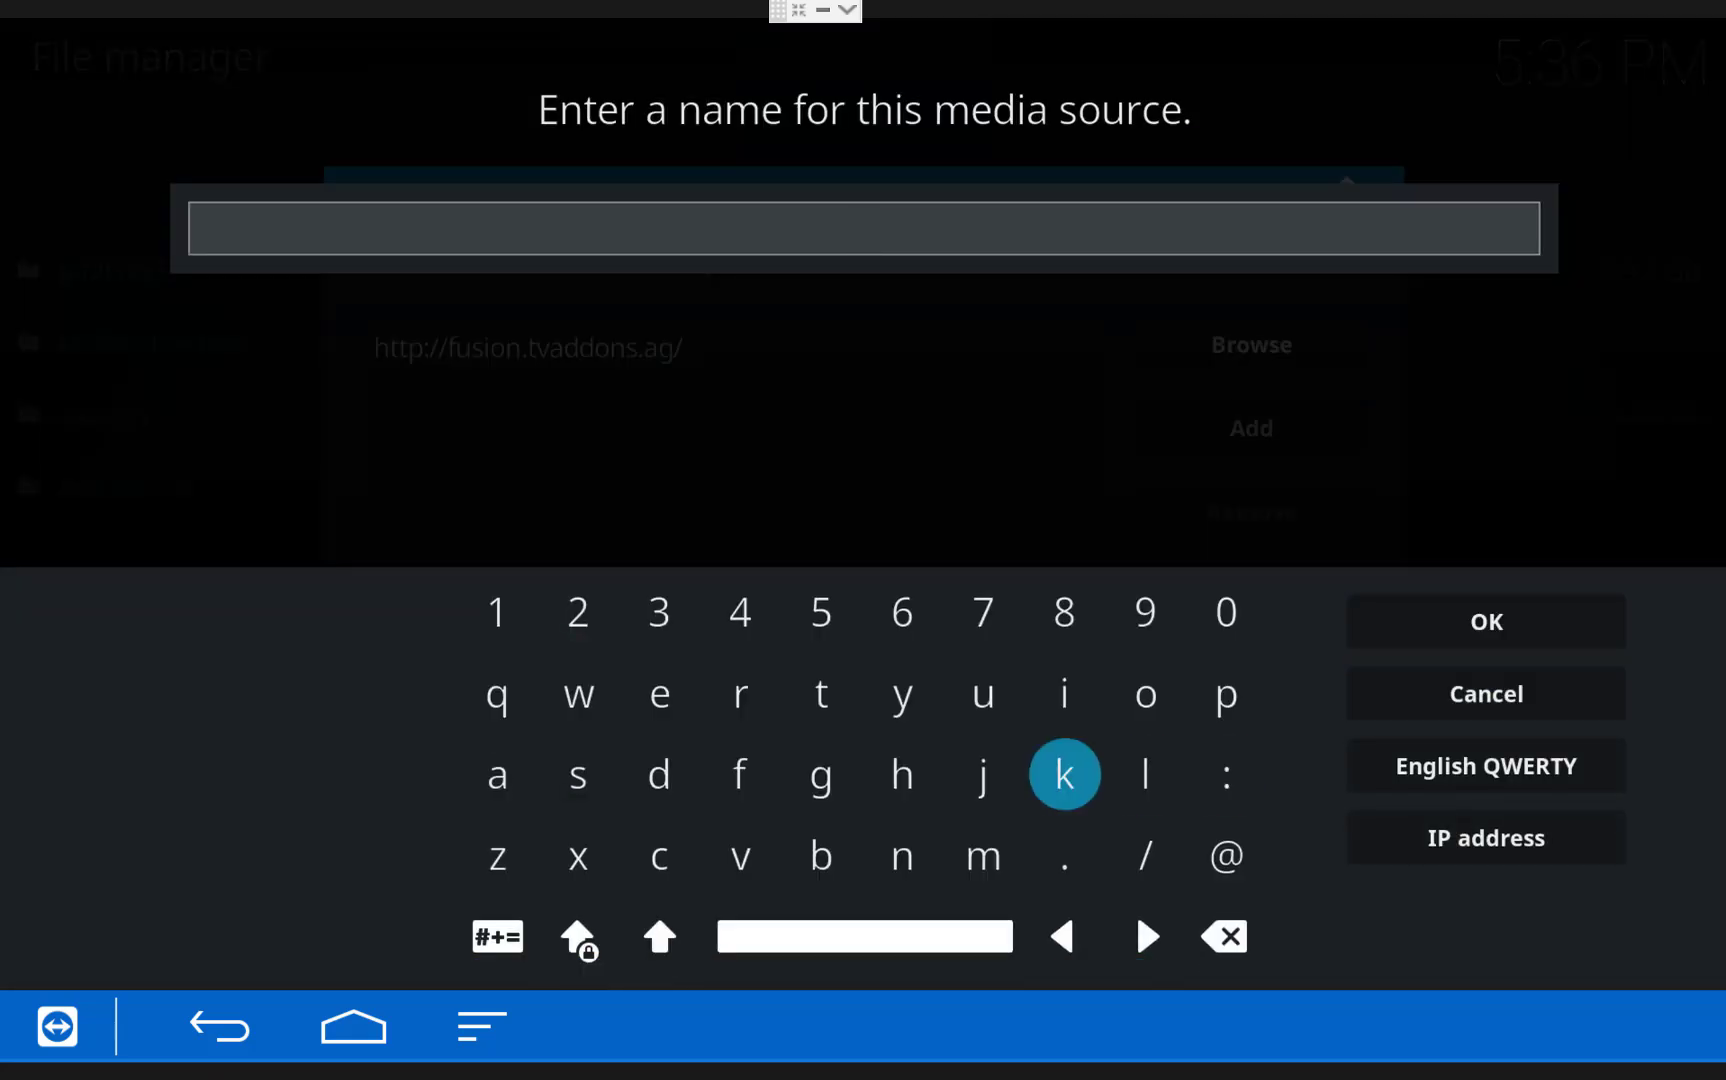
{"action": "key", "text": "Left"}
{"action": "type", "text": "fusion"}
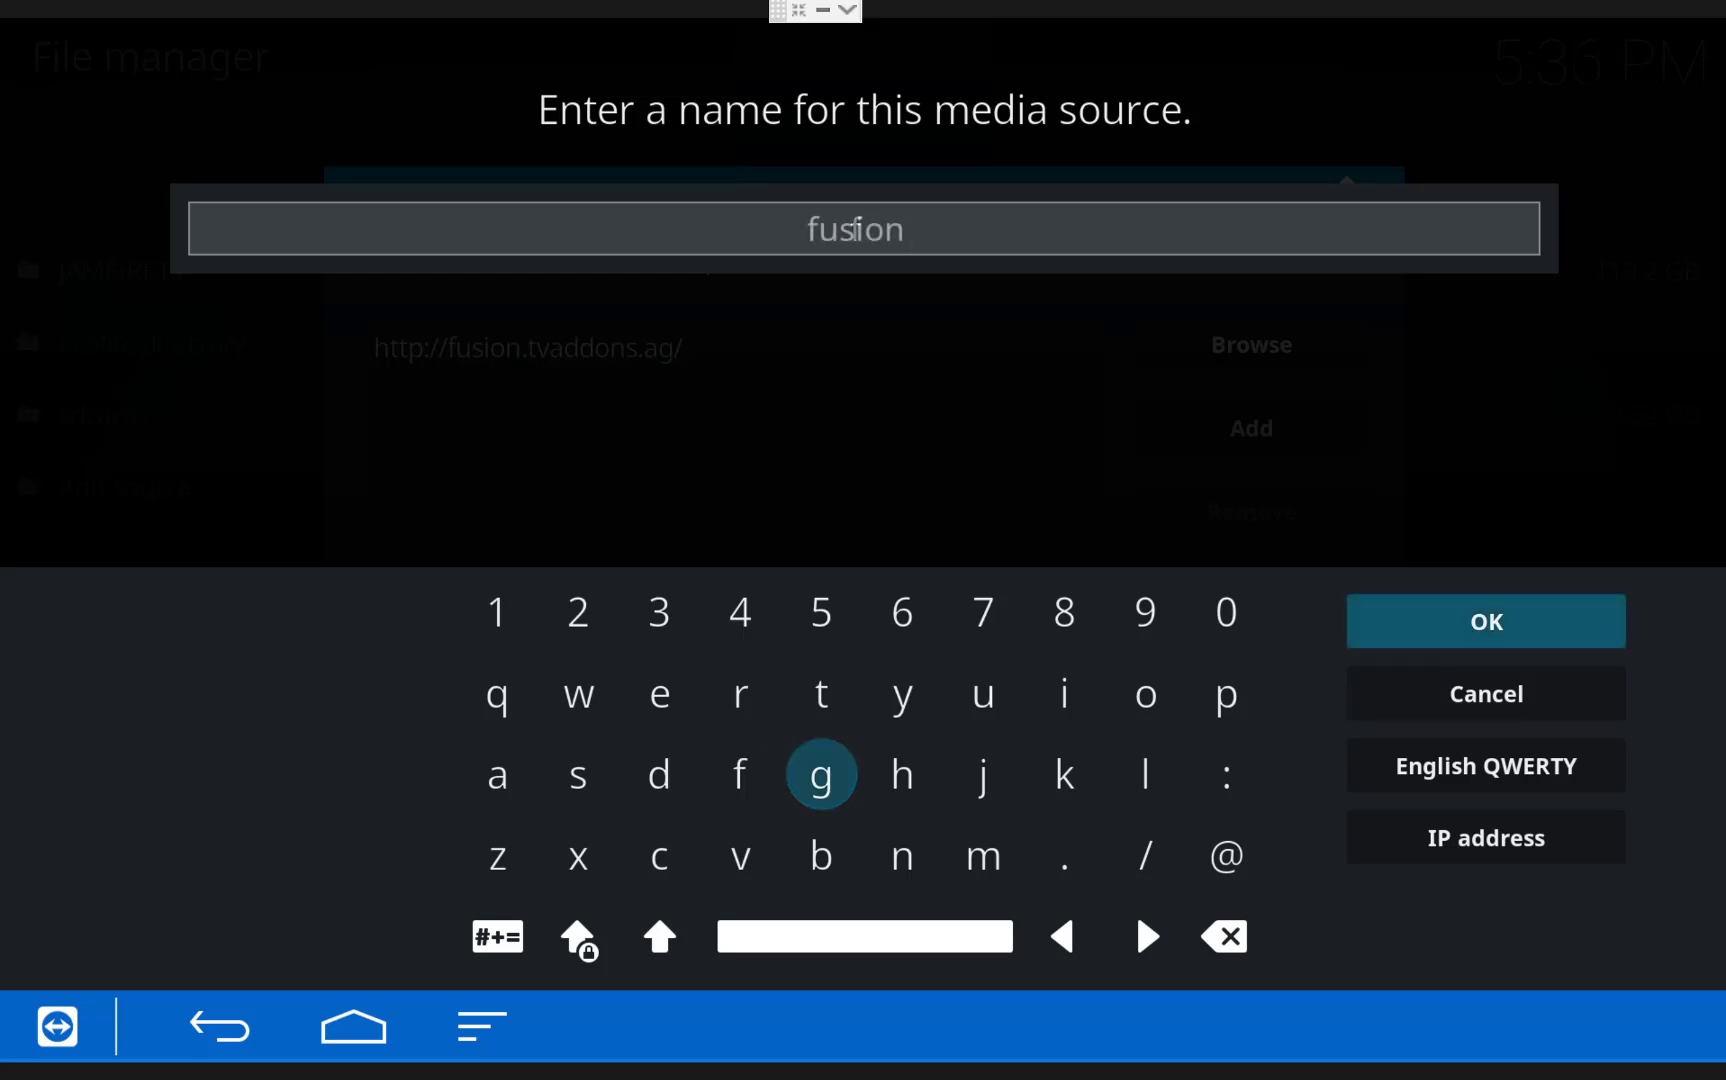
{"action": "key", "text": "Return"}
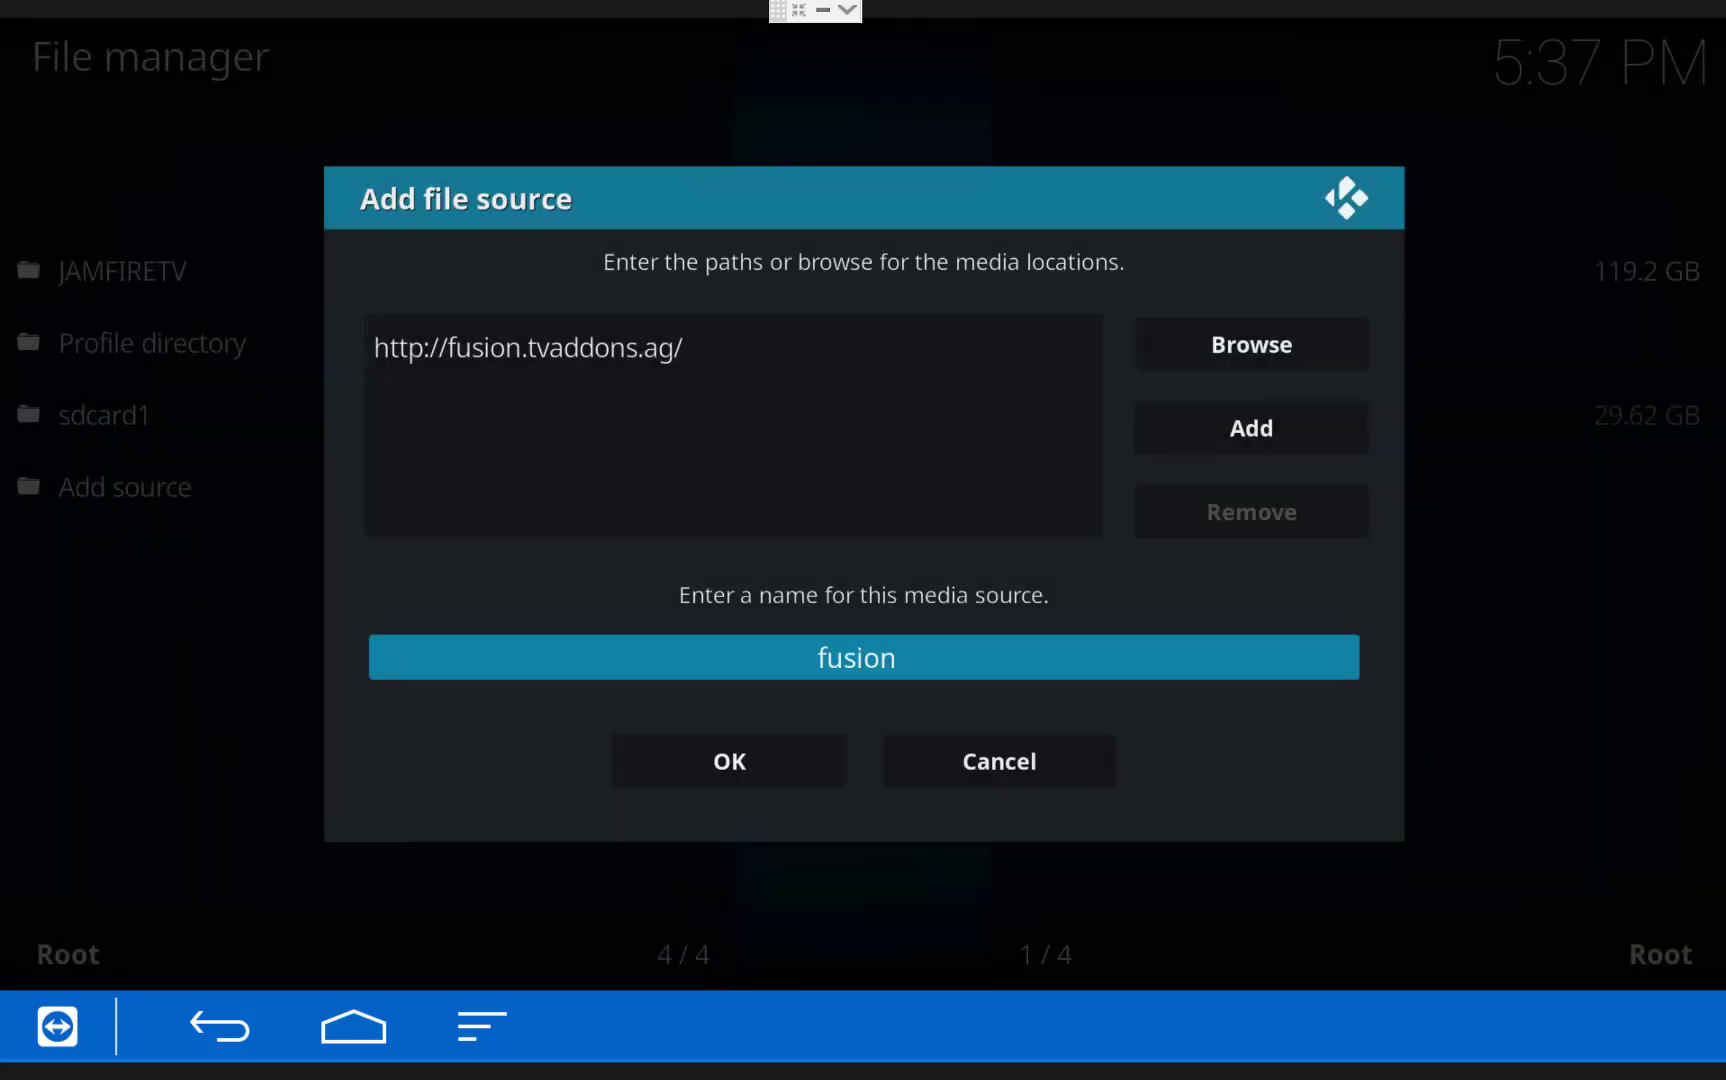
{"action": "key", "text": "Down"}
{"action": "key", "text": "Return"}
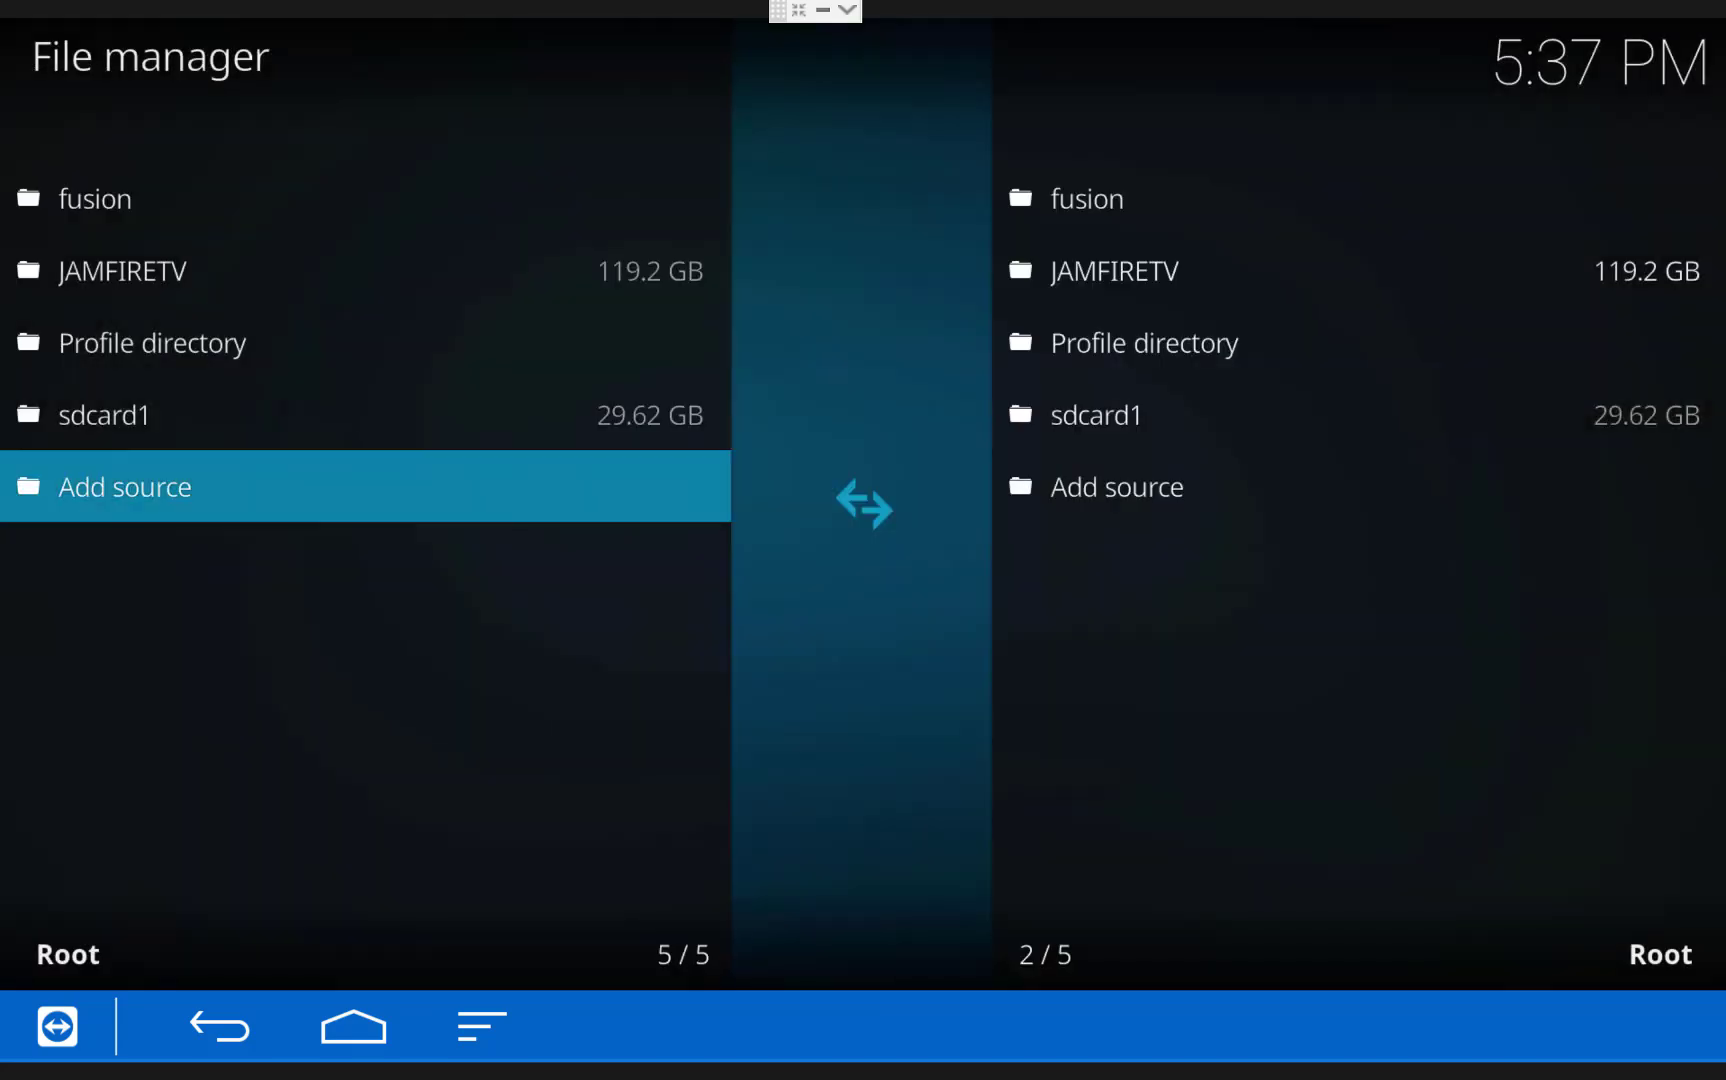
{"action": "key", "text": "Escape"}
{"action": "key", "text": "Escape"}
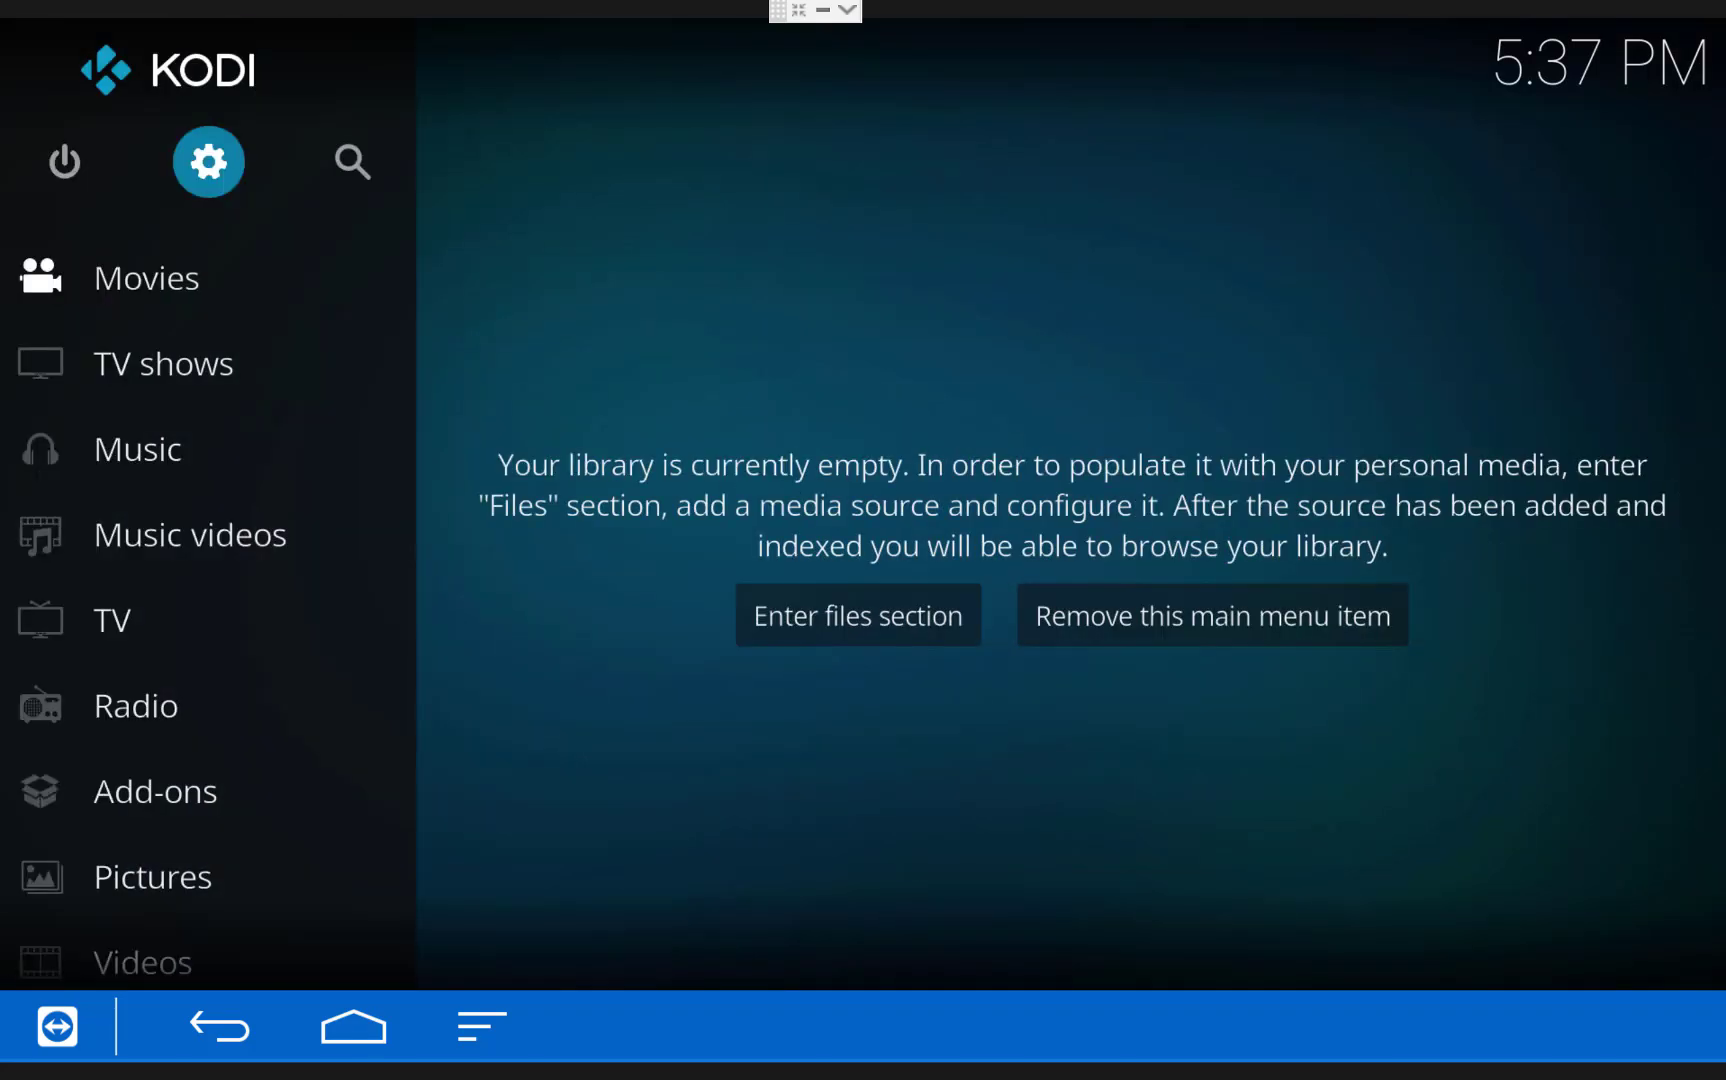
Open the Add-ons section and its system settings
{"action": "key", "text": "Down"}
{"action": "key", "text": "Down"}
{"action": "key", "text": "Down"}
{"action": "key", "text": "Down"}
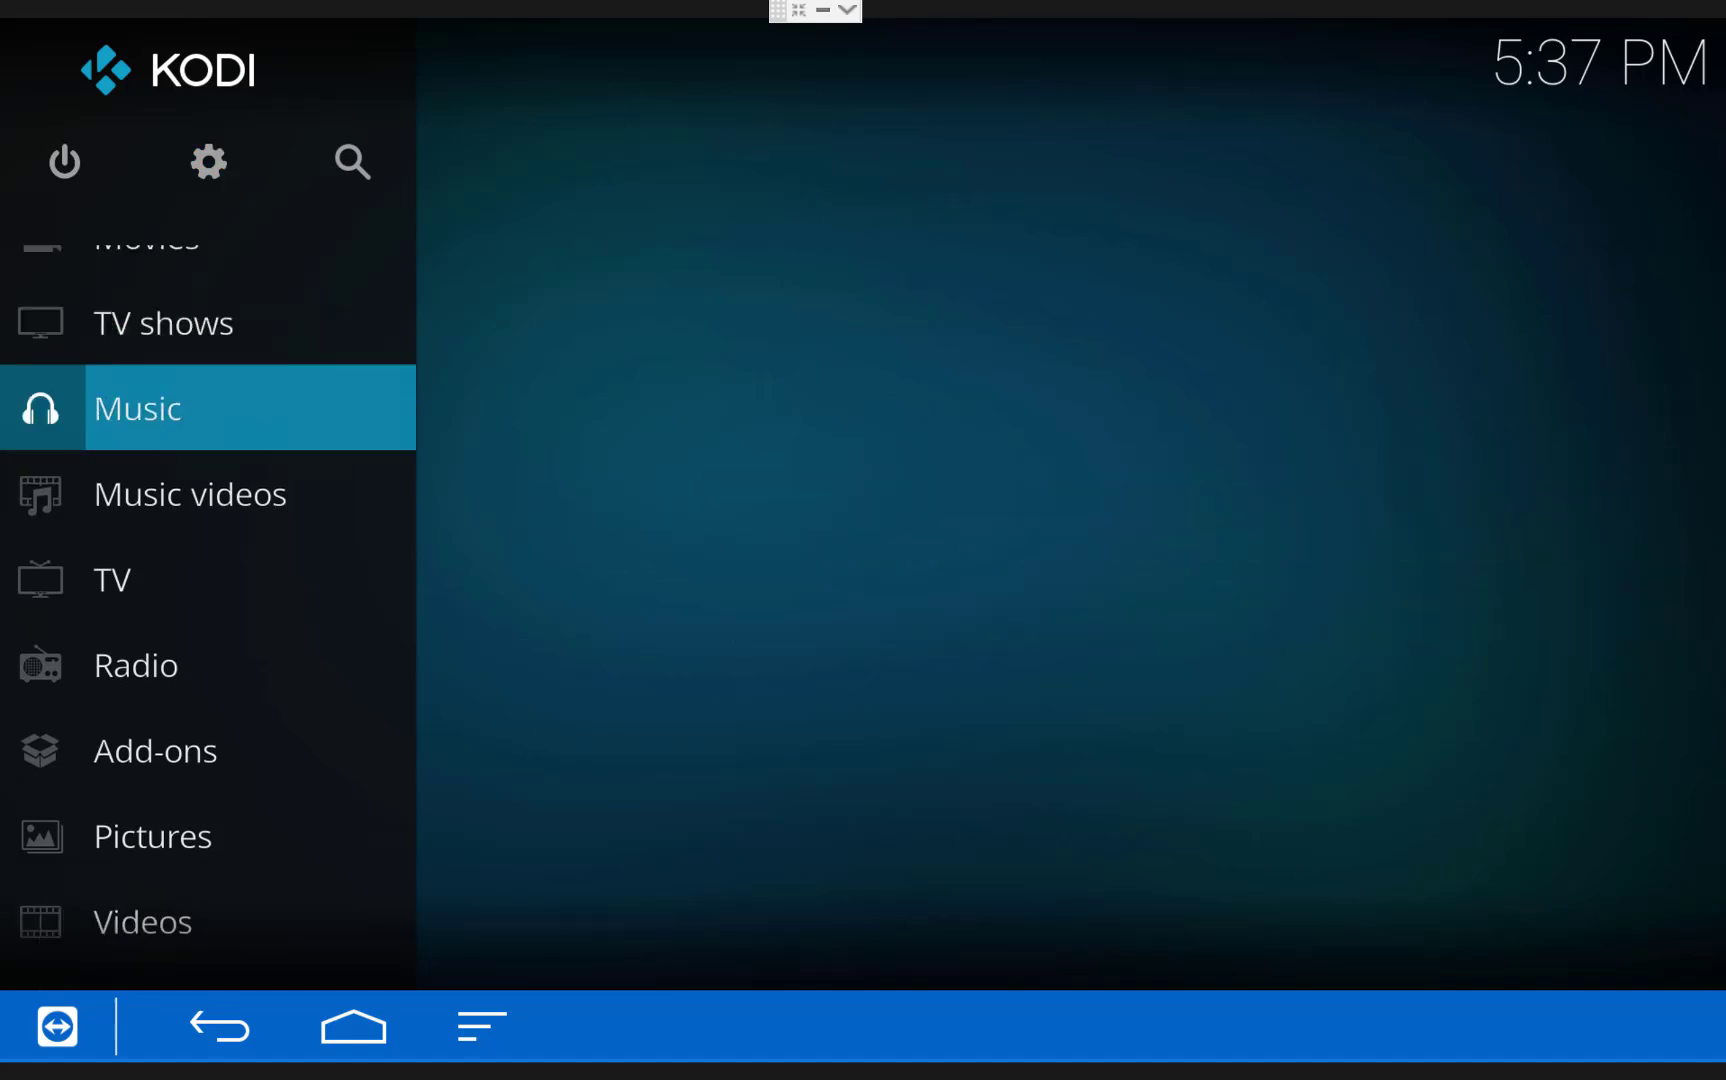
{"action": "key", "text": "Down"}
{"action": "key", "text": "Down"}
{"action": "key", "text": "Down"}
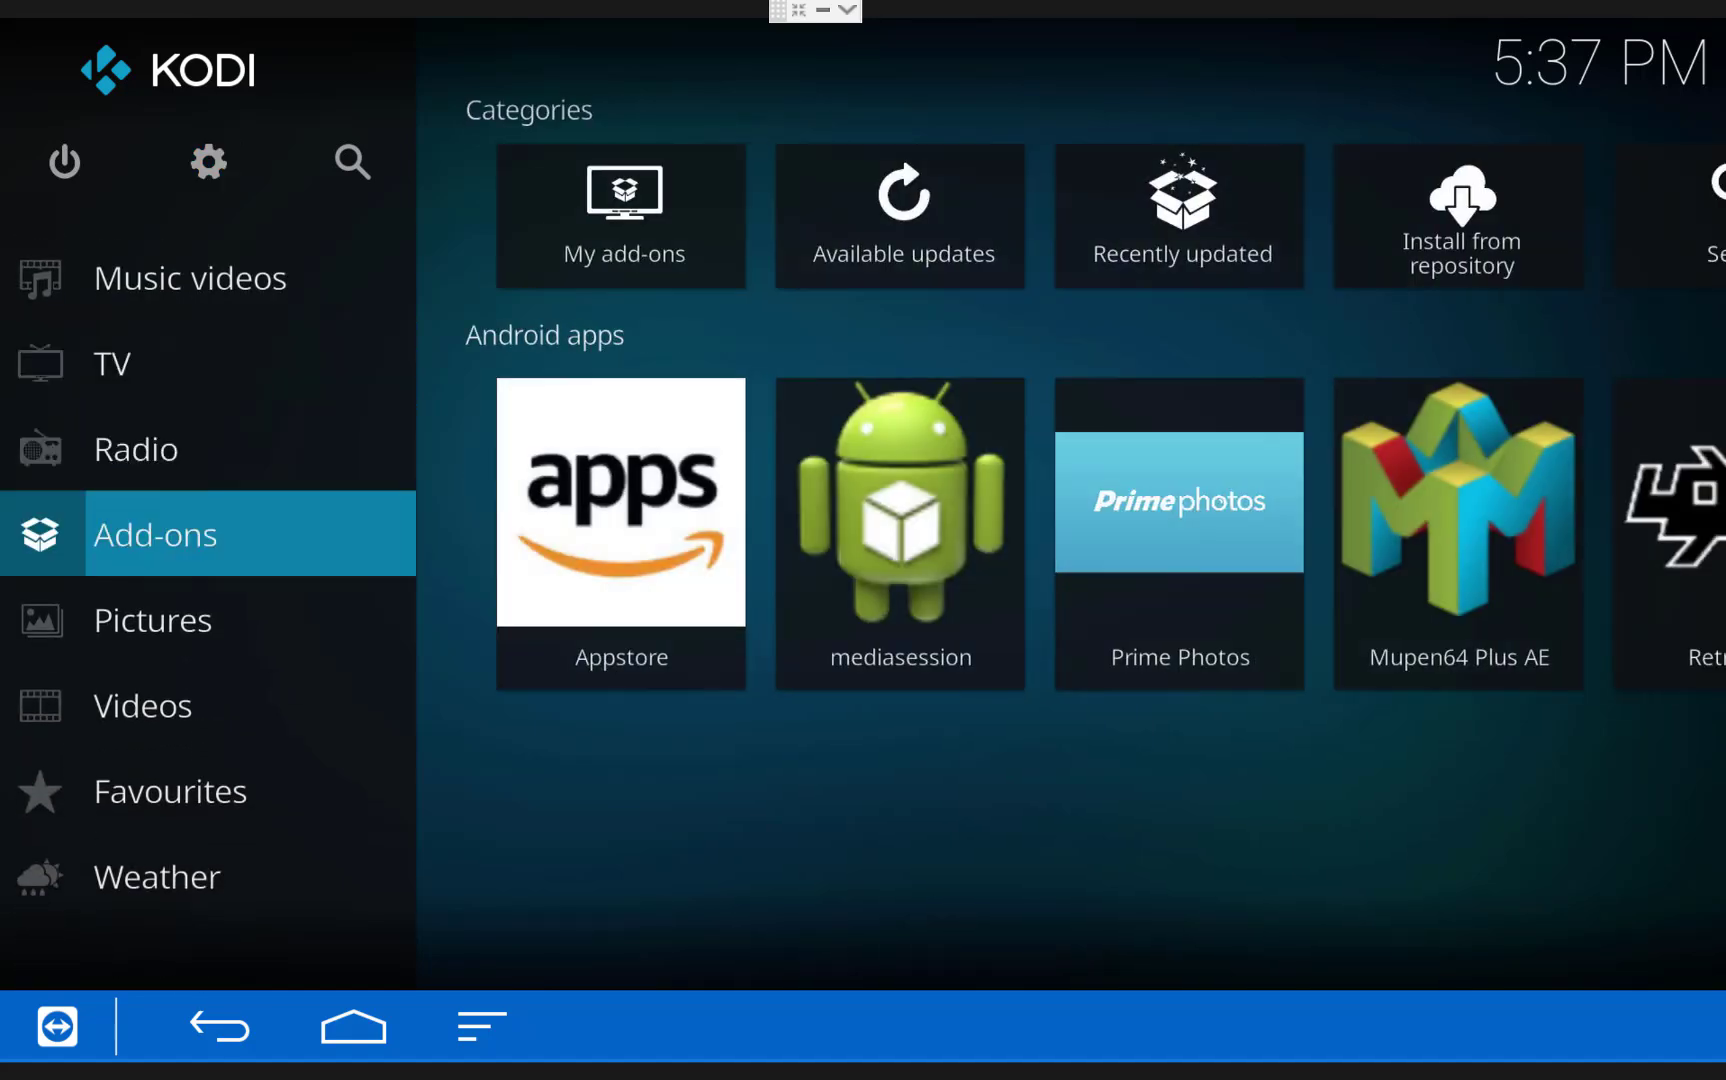
{"action": "key", "text": "Return"}
{"action": "key", "text": "Up"}
{"action": "key", "text": "Right"}
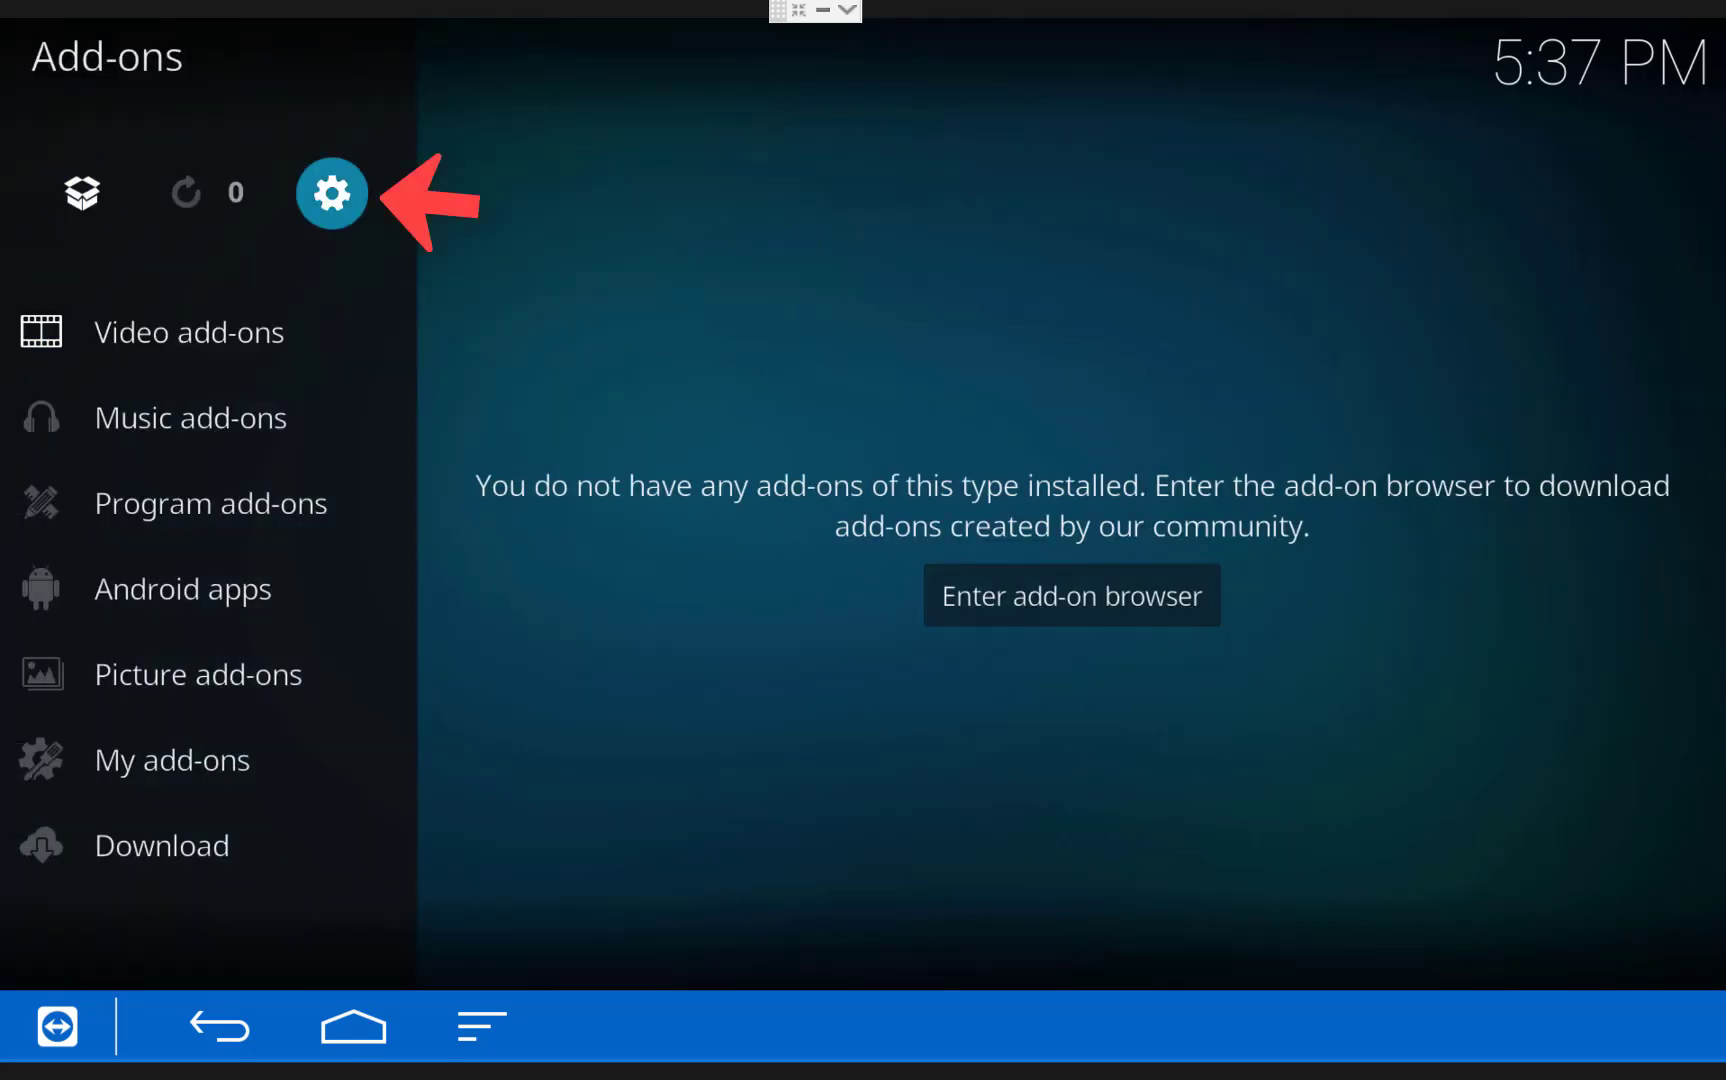
{"action": "key", "text": "Return"}
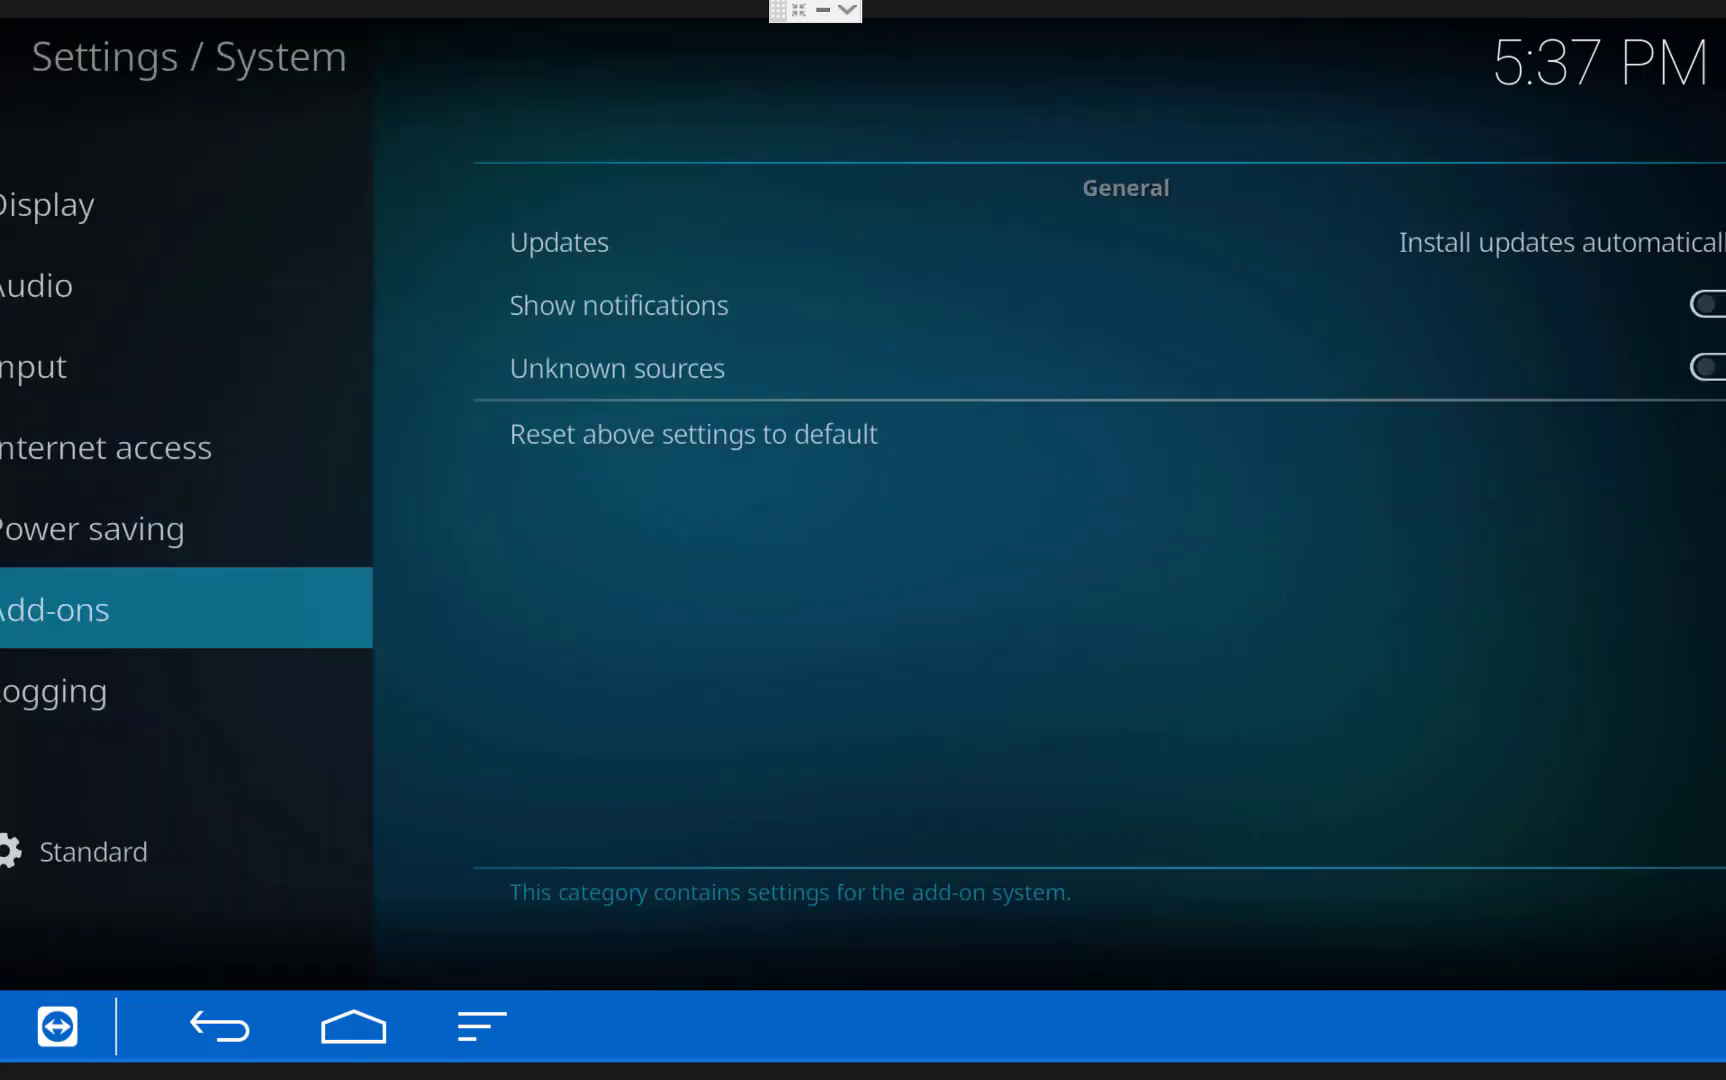
Turn on Unknown sources, accept the warning, and return to Add-ons
{"action": "key", "text": "Right"}
{"action": "key", "text": "Down"}
{"action": "key", "text": "Down"}
{"action": "key", "text": "Return"}
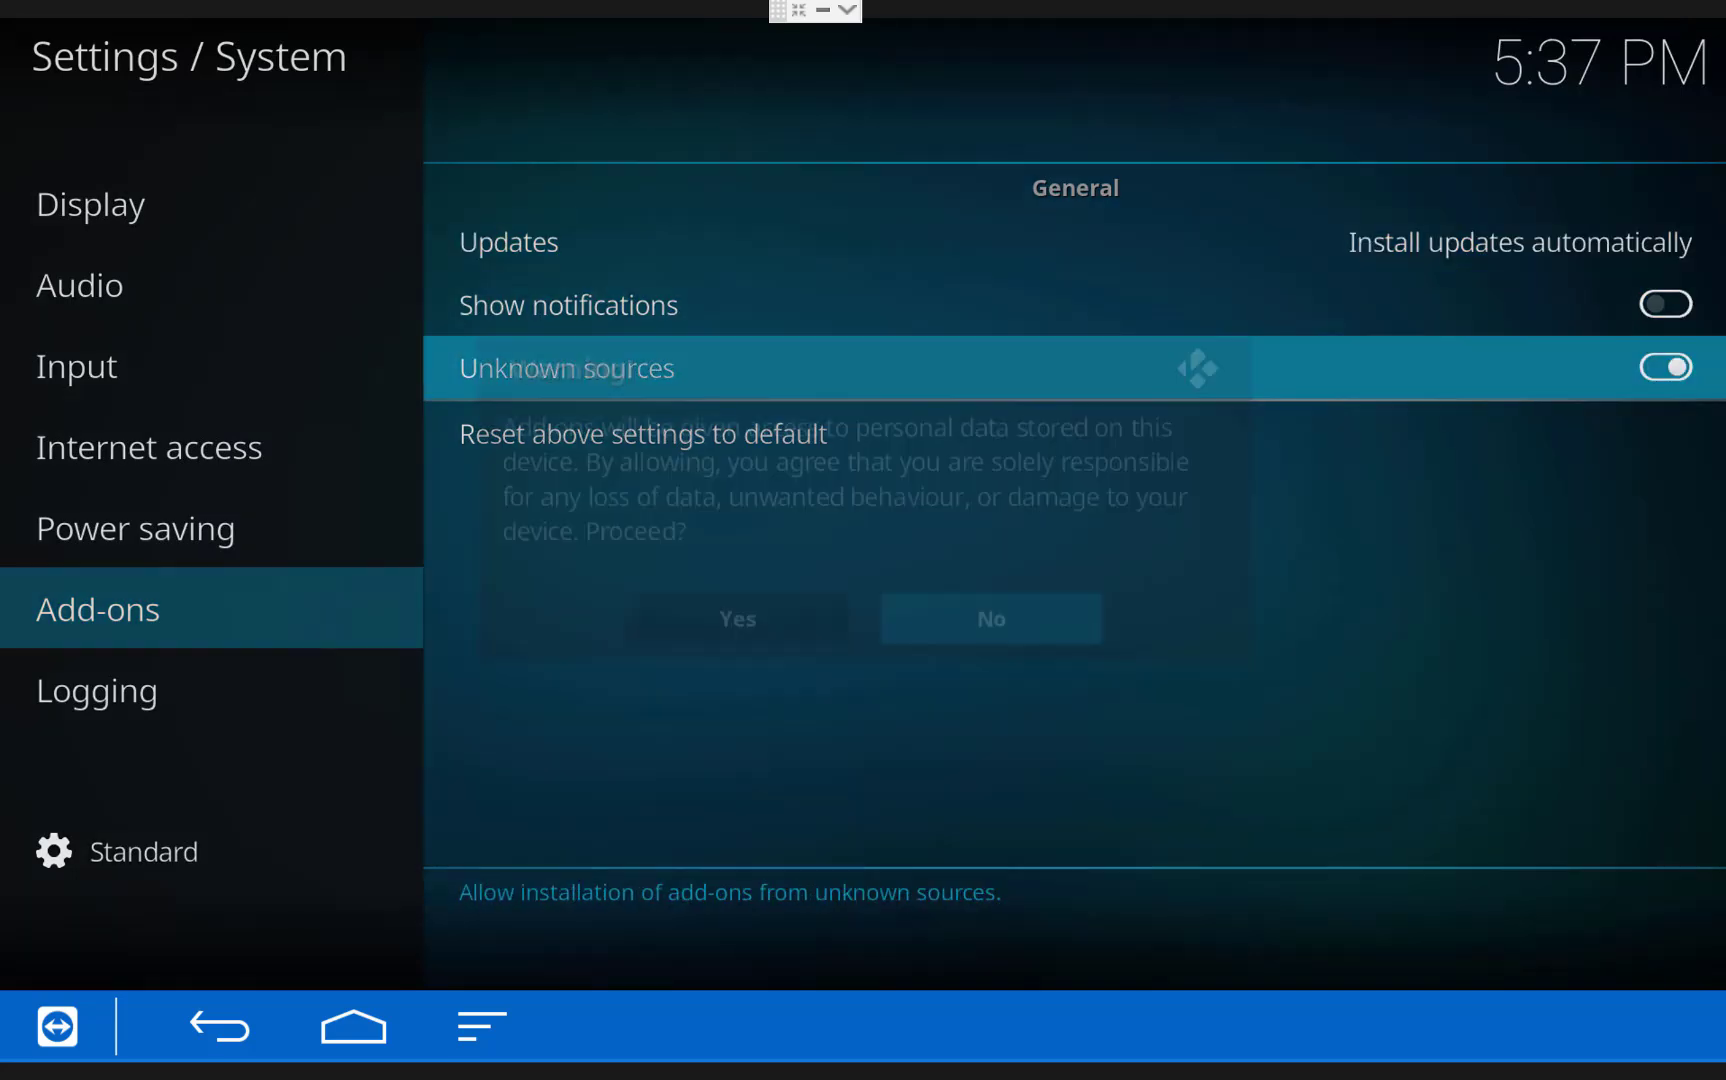
{"action": "key", "text": "Left"}
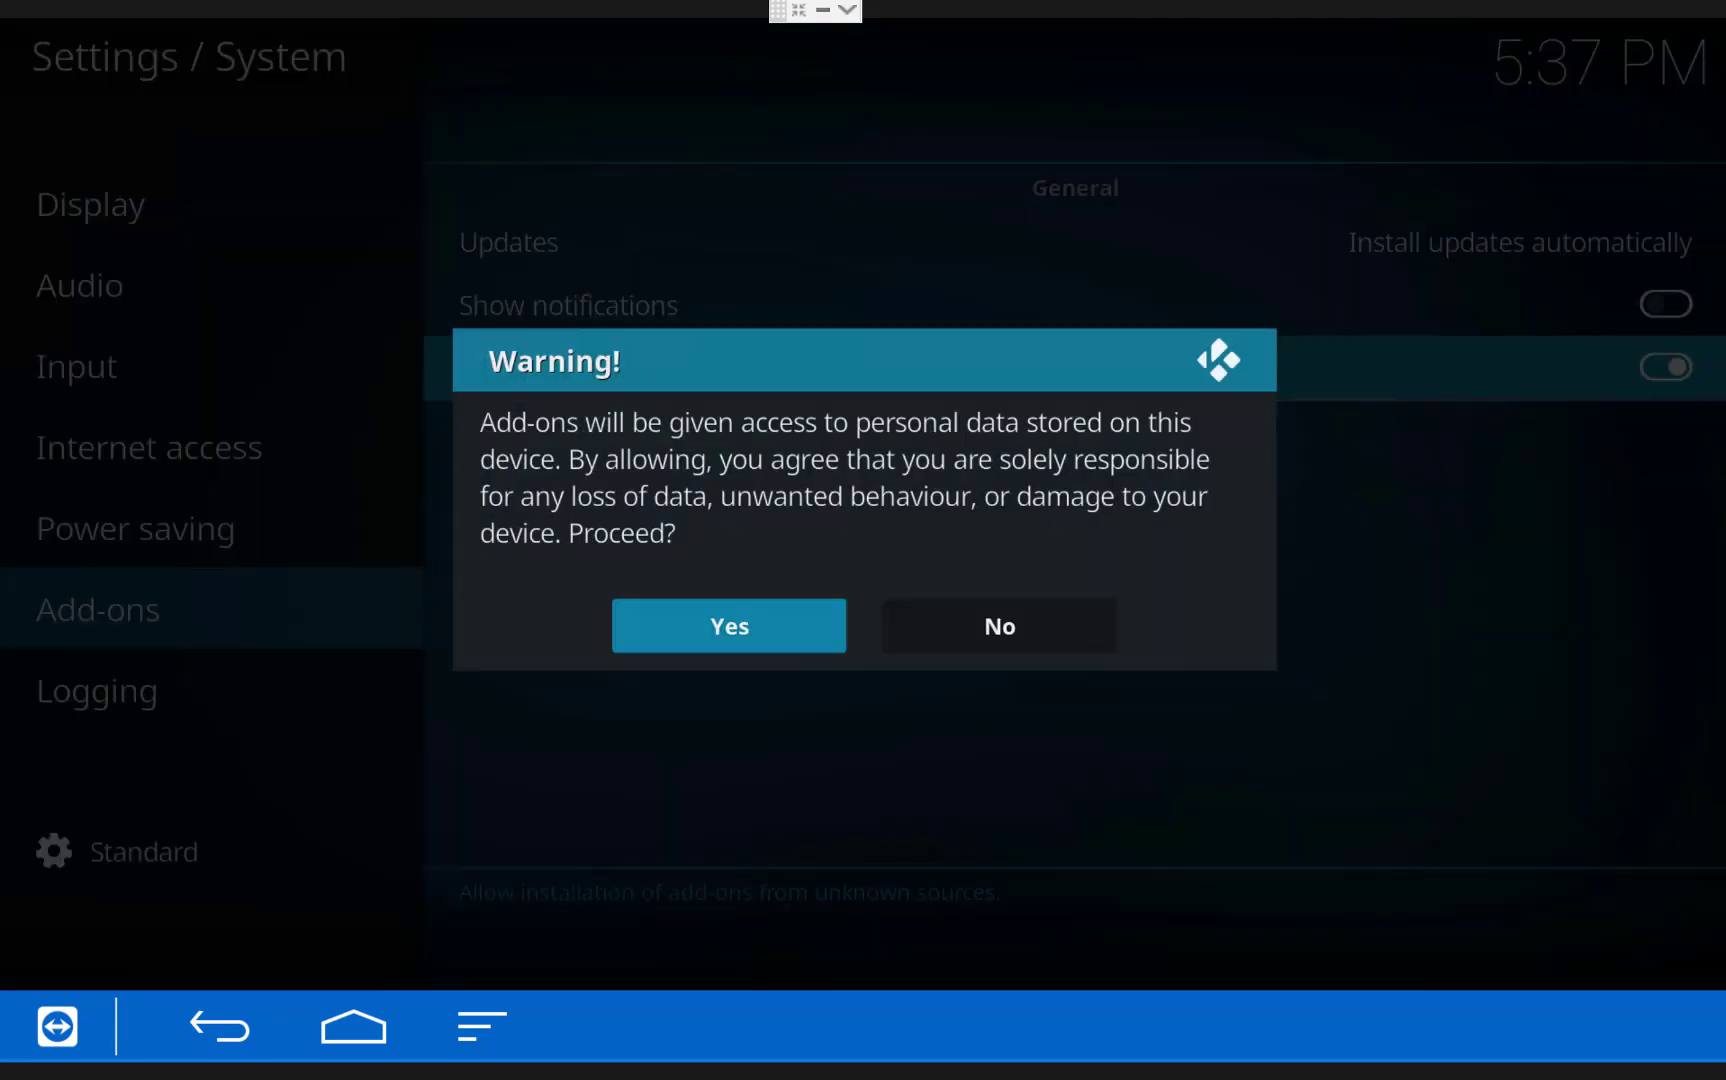
{"action": "key", "text": "Return"}
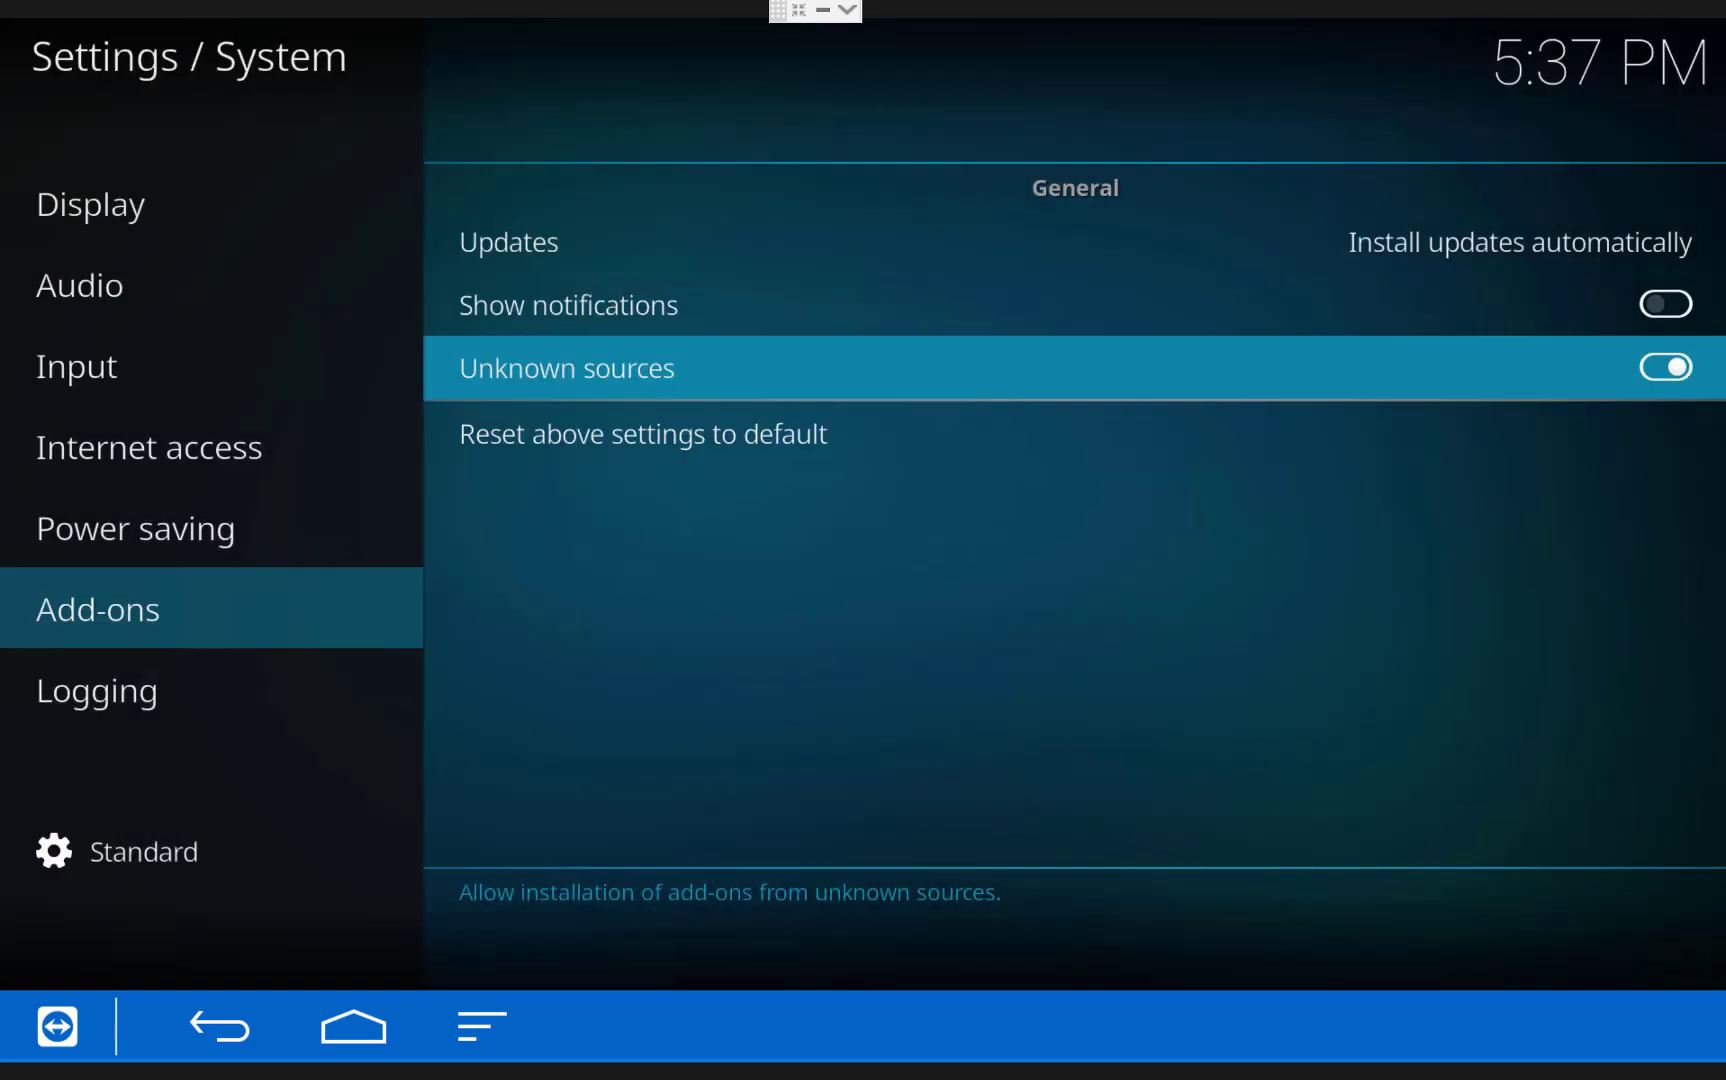
{"action": "key", "text": "Left"}
{"action": "key", "text": "Escape"}
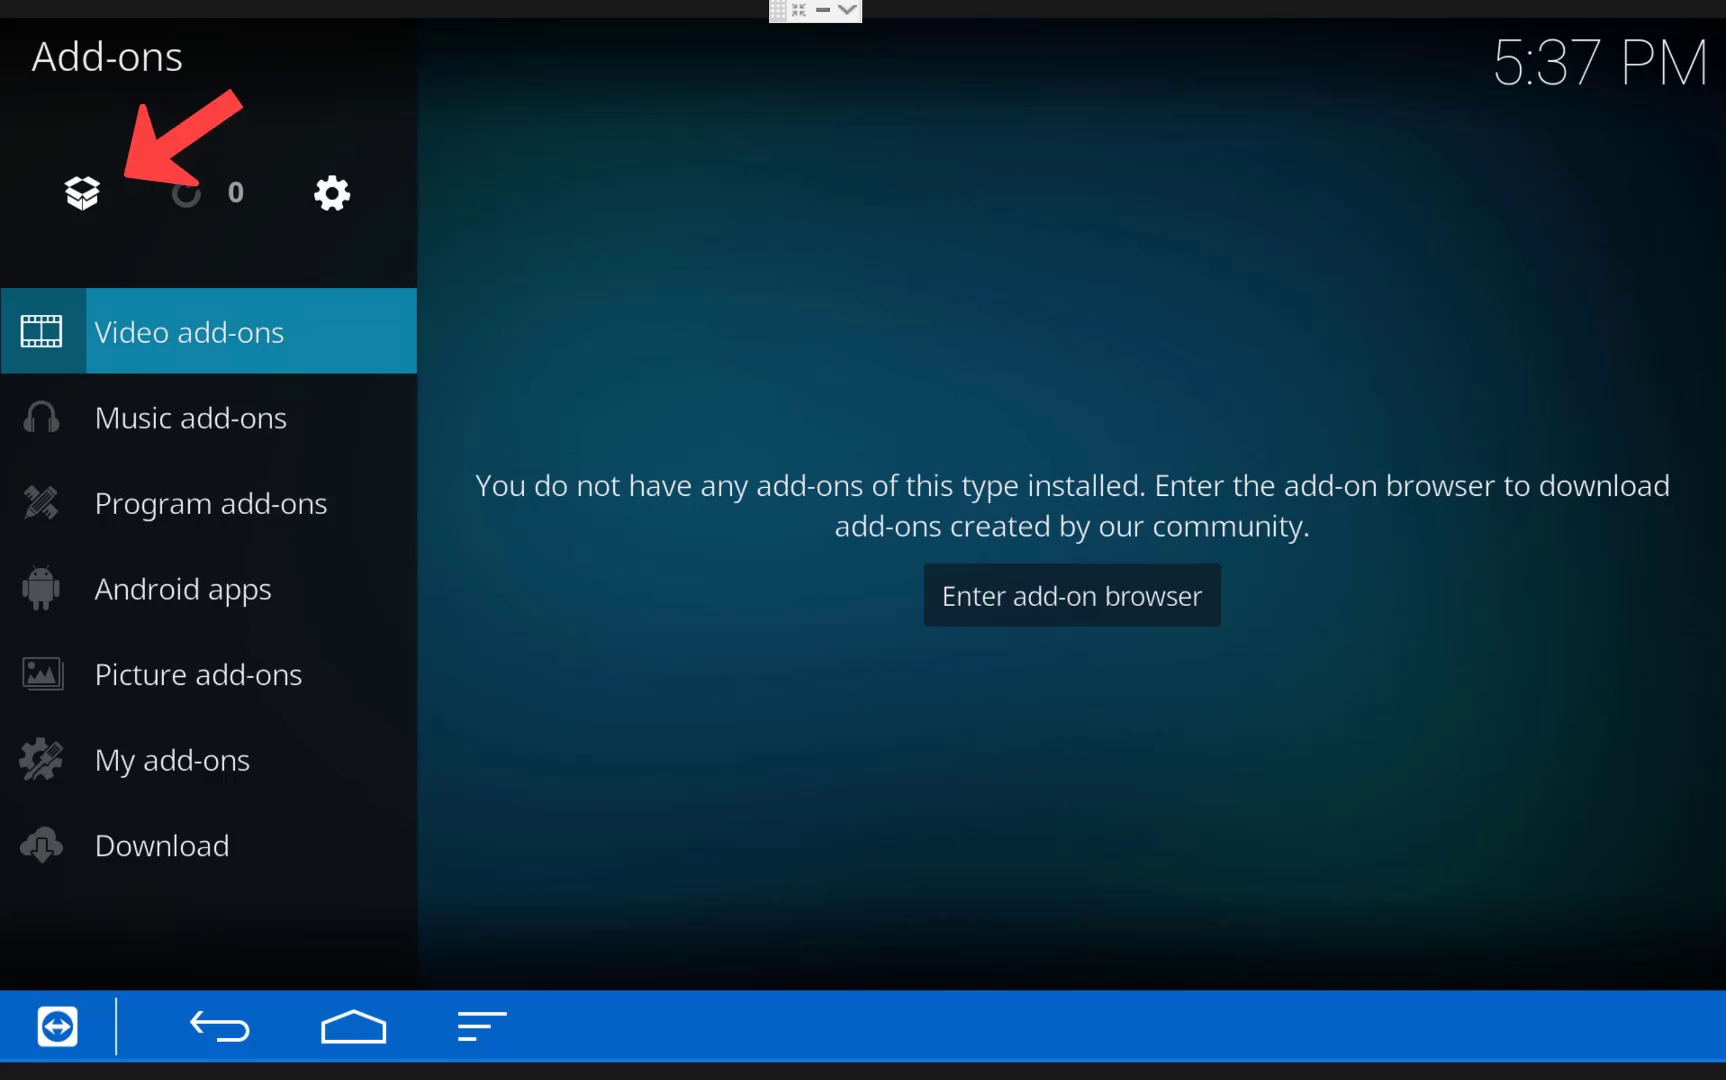
Open the add-on browser and choose Install from zip file
{"action": "key", "text": "Up"}
{"action": "key", "text": "Return"}
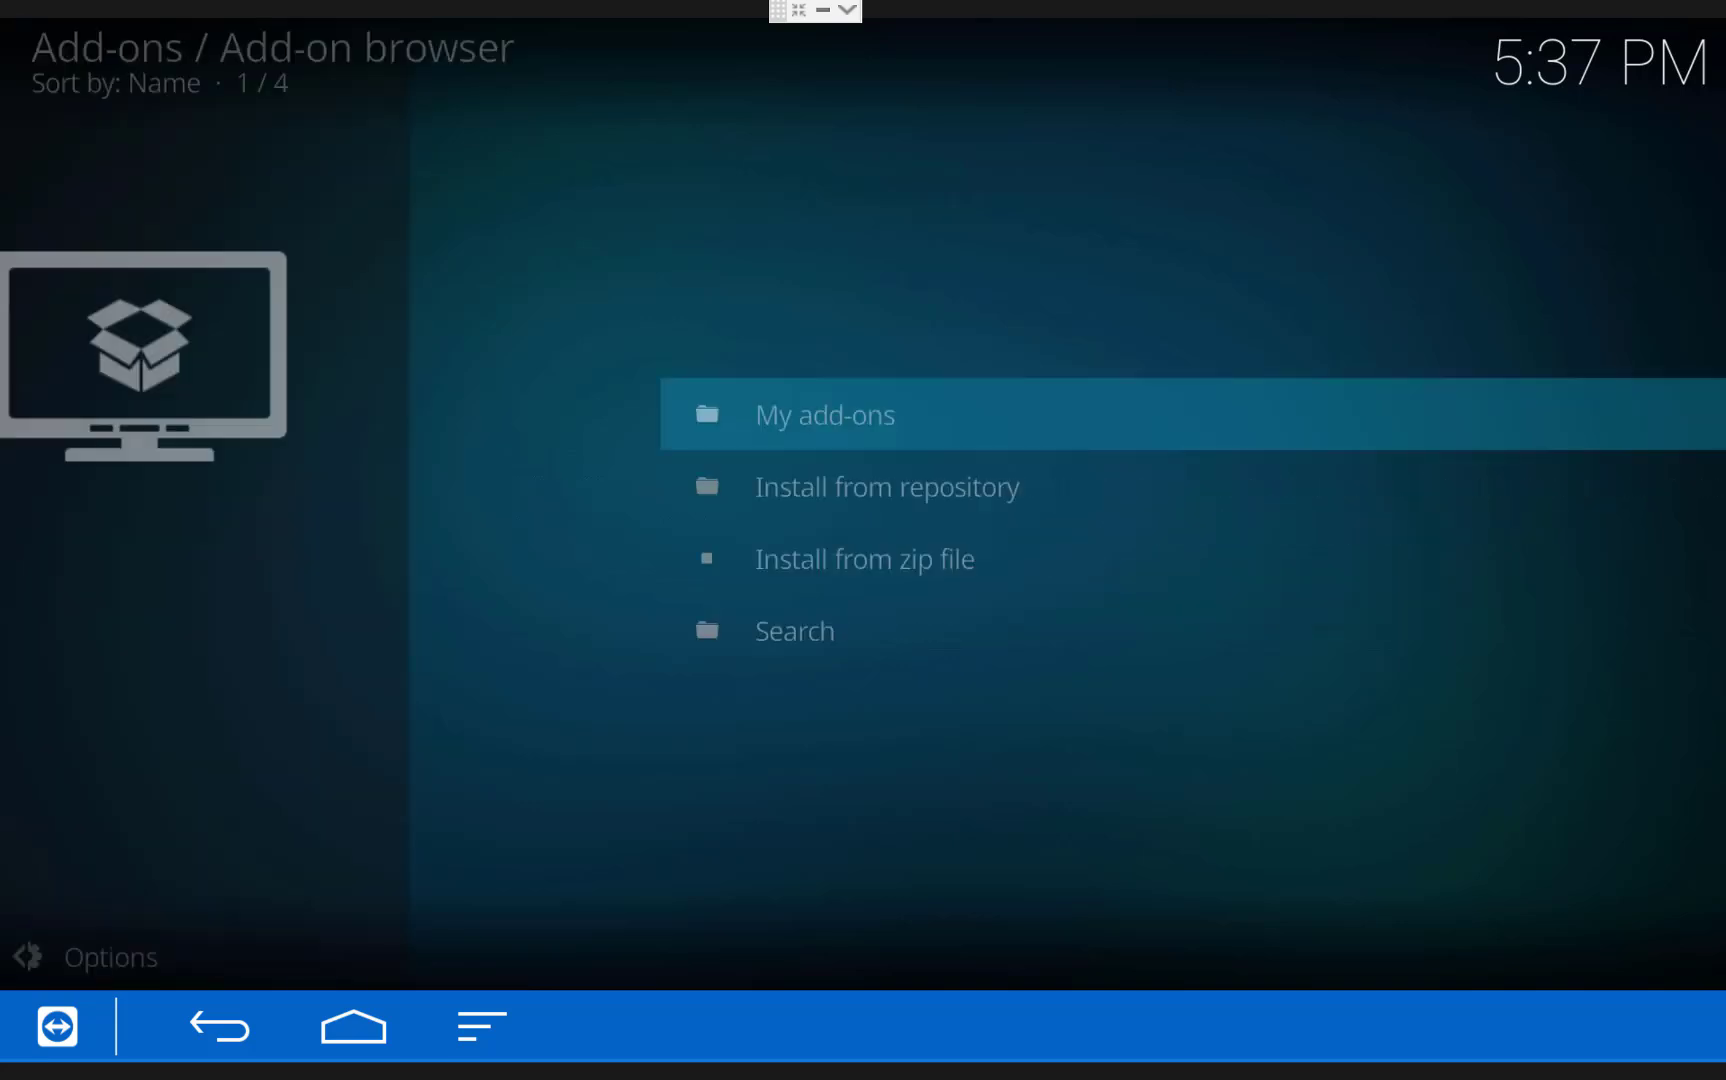
{"action": "key", "text": "Down"}
{"action": "key", "text": "Down"}
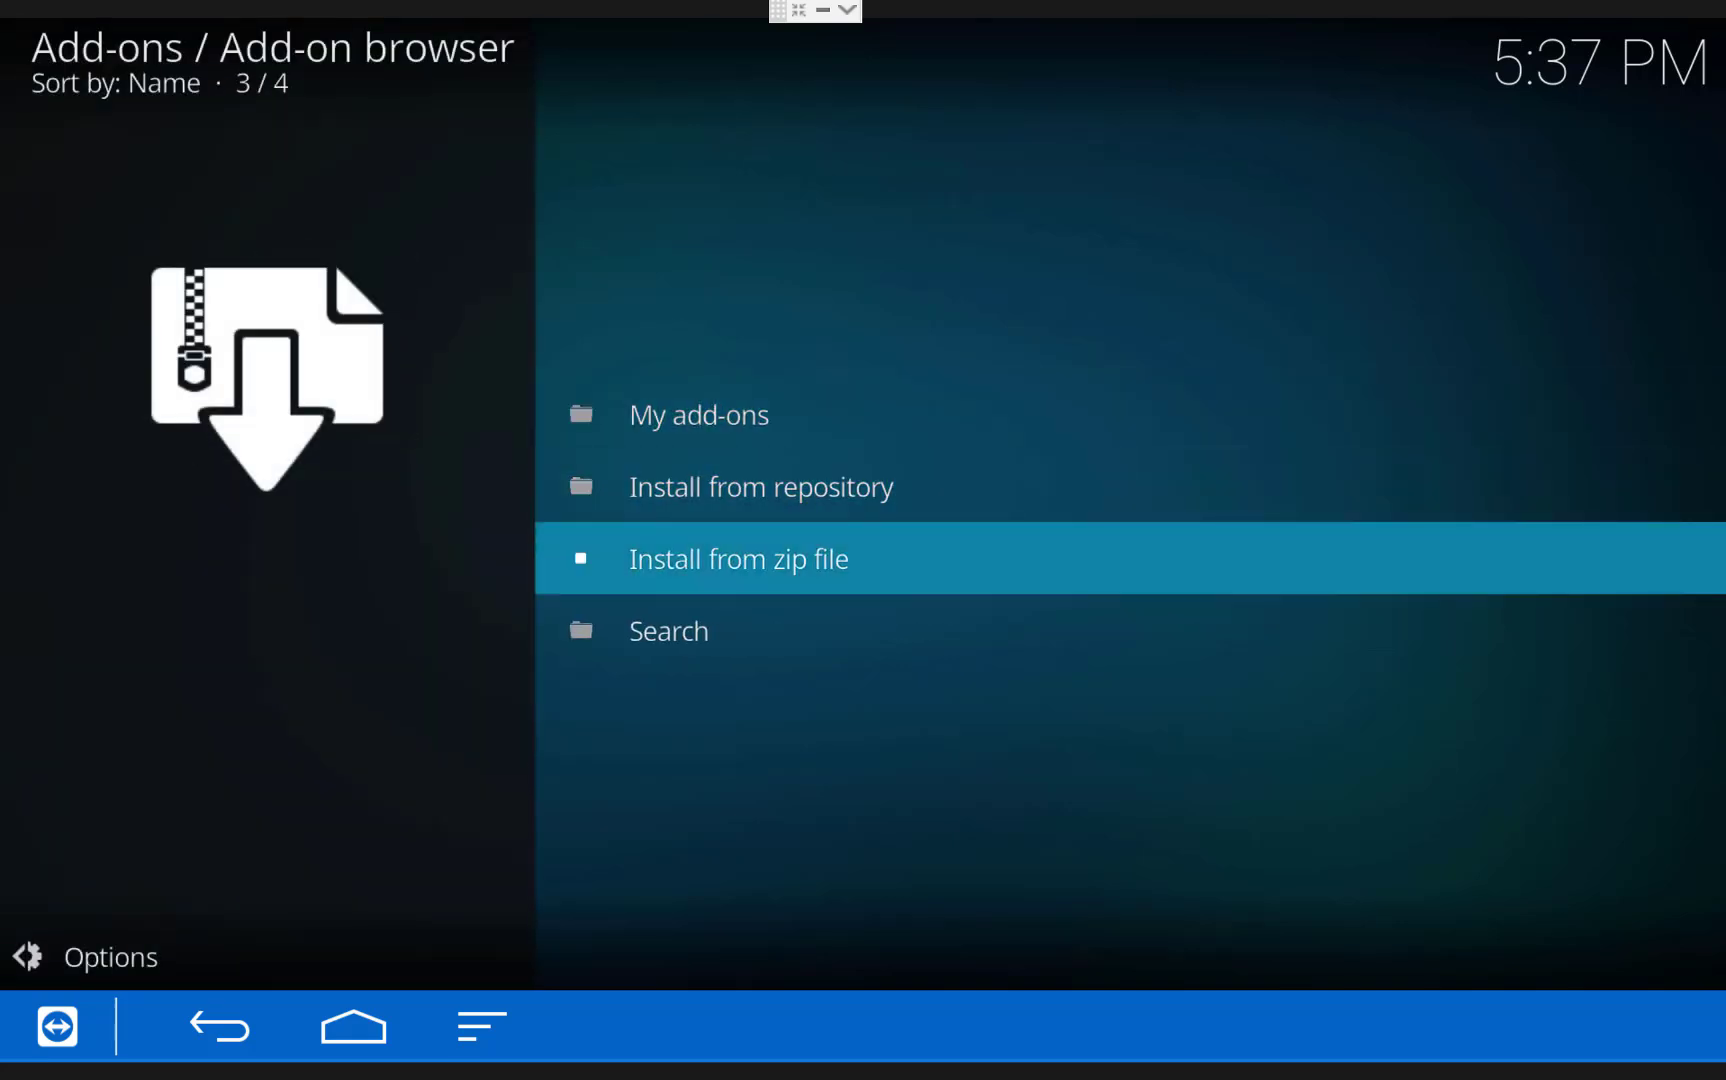
{"action": "key", "text": "Return"}
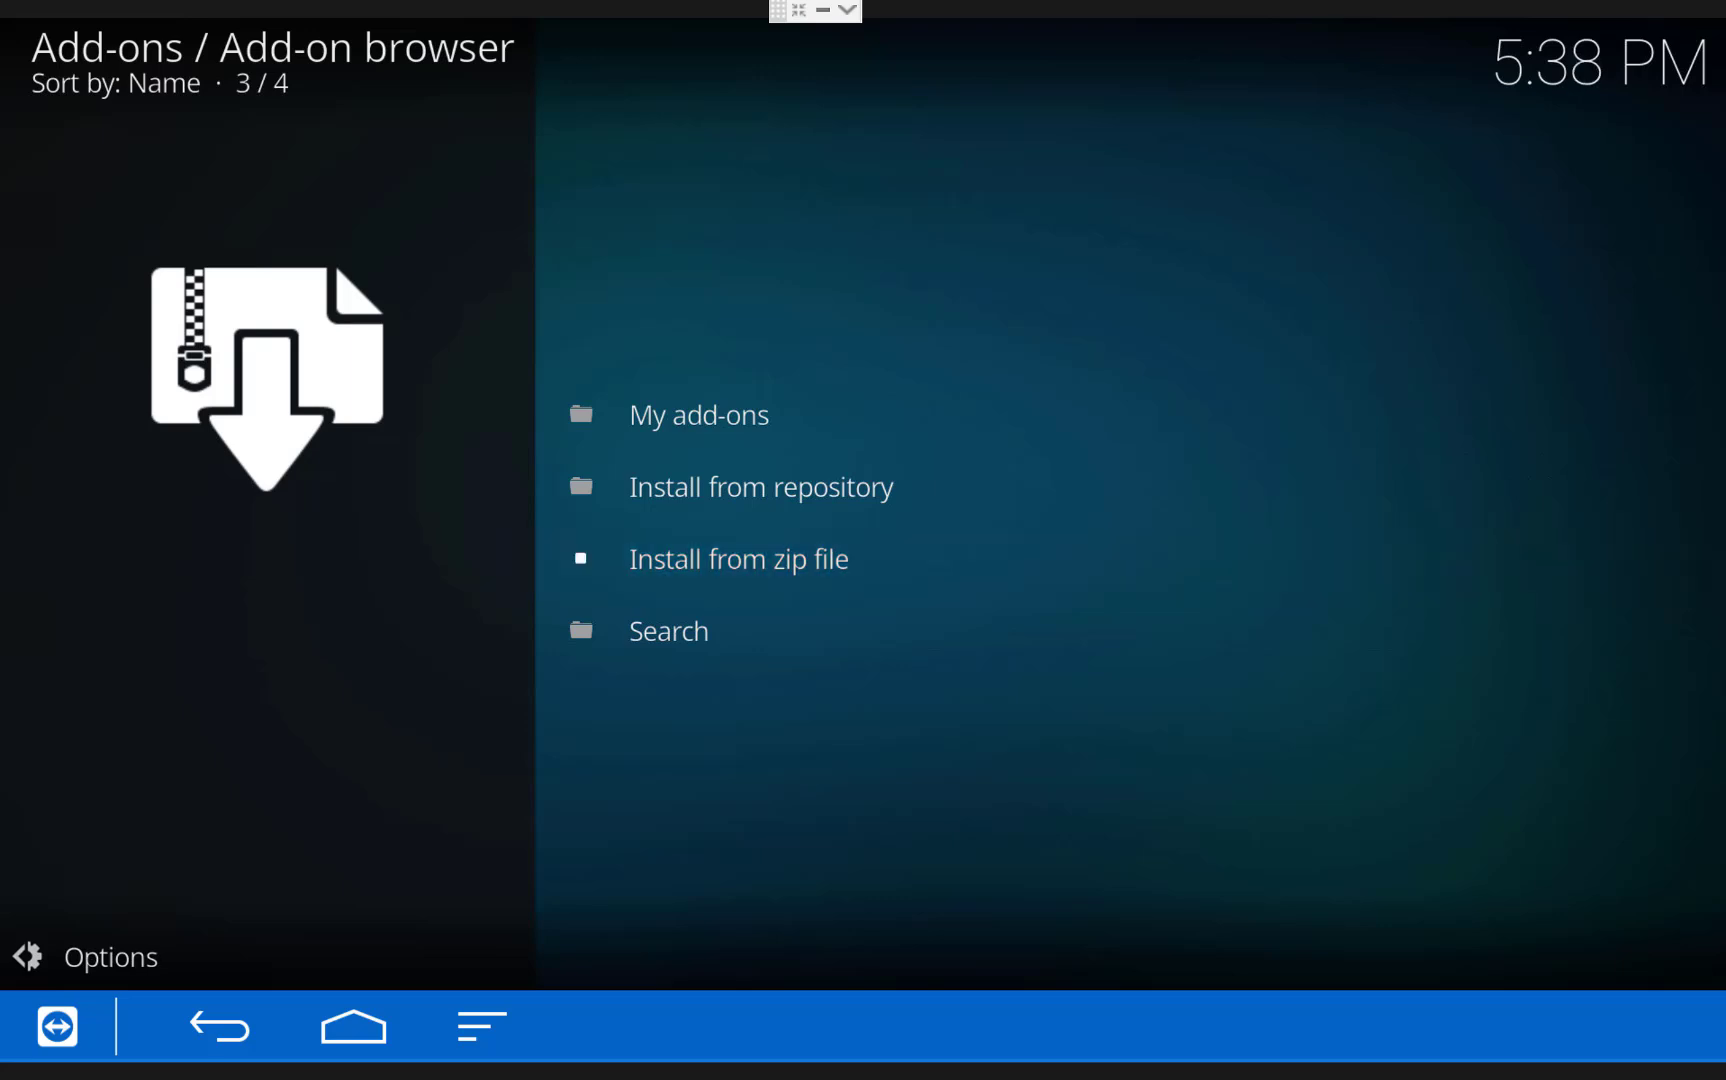
Install repository.exodus-1.0.1.zip from fusion > kodi-repos > english
{"action": "key", "text": "Down"}
{"action": "key", "text": "Down"}
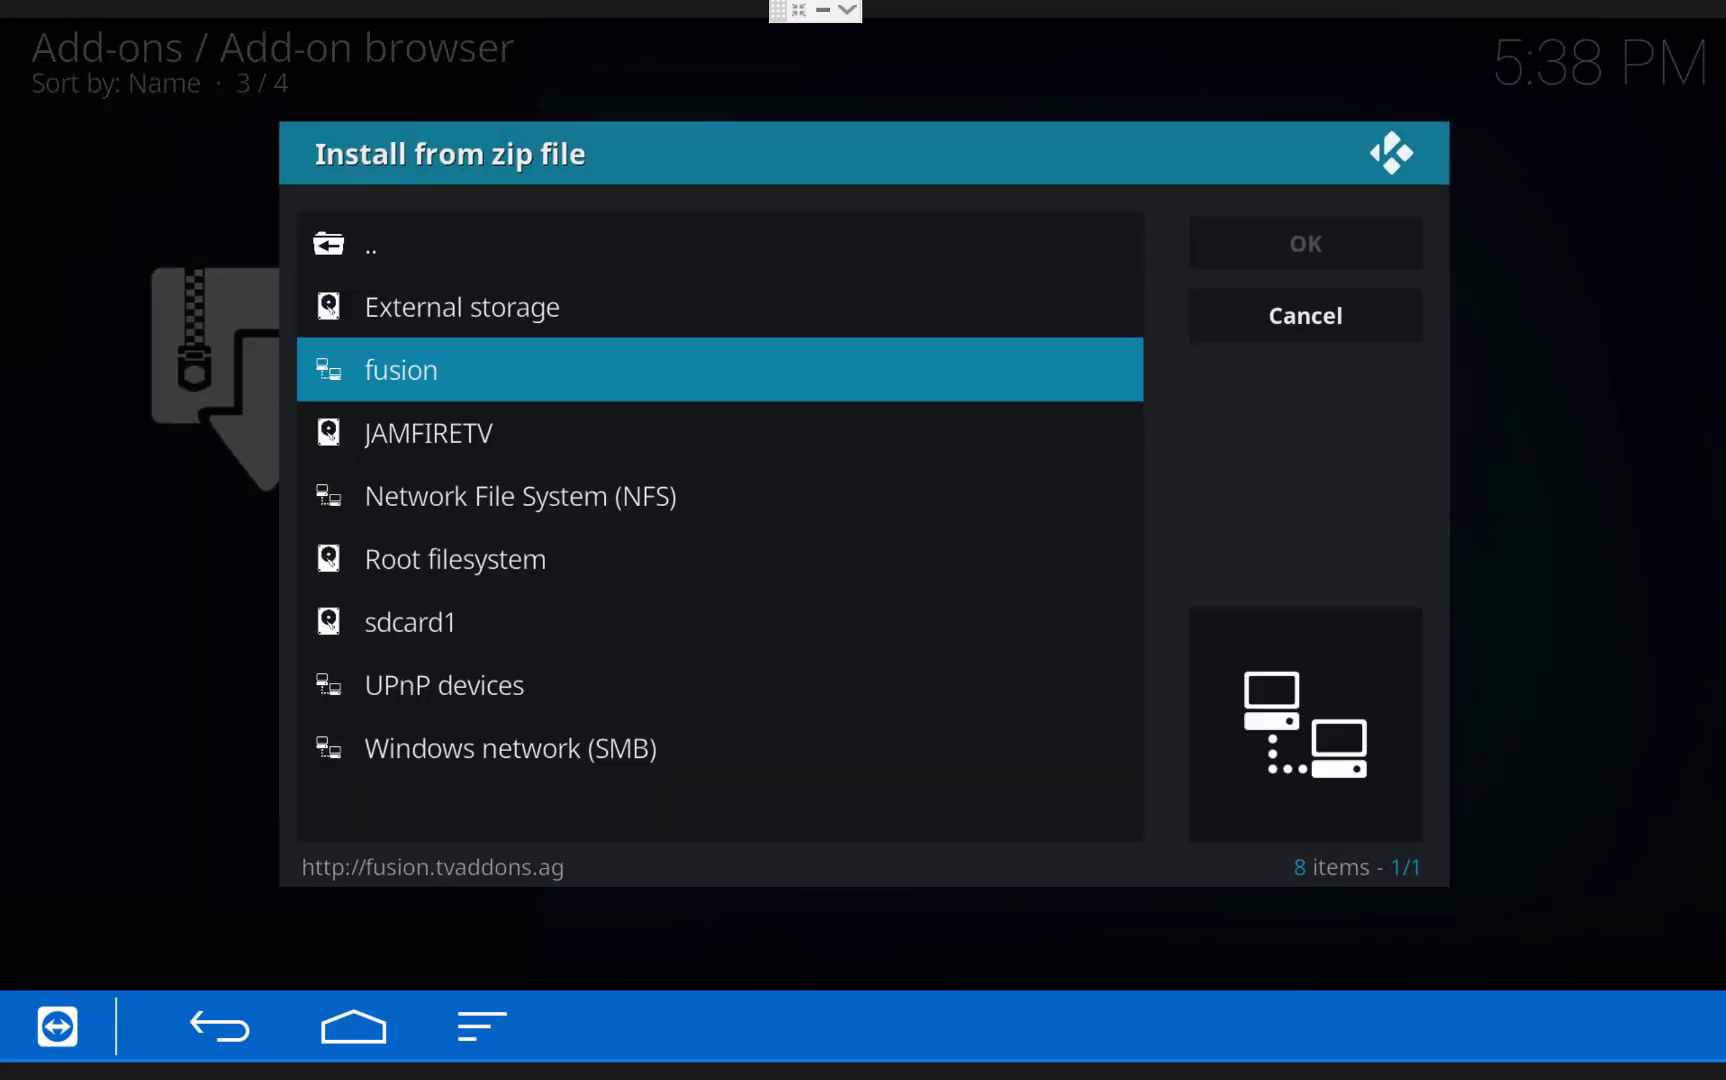
{"action": "key", "text": "Return"}
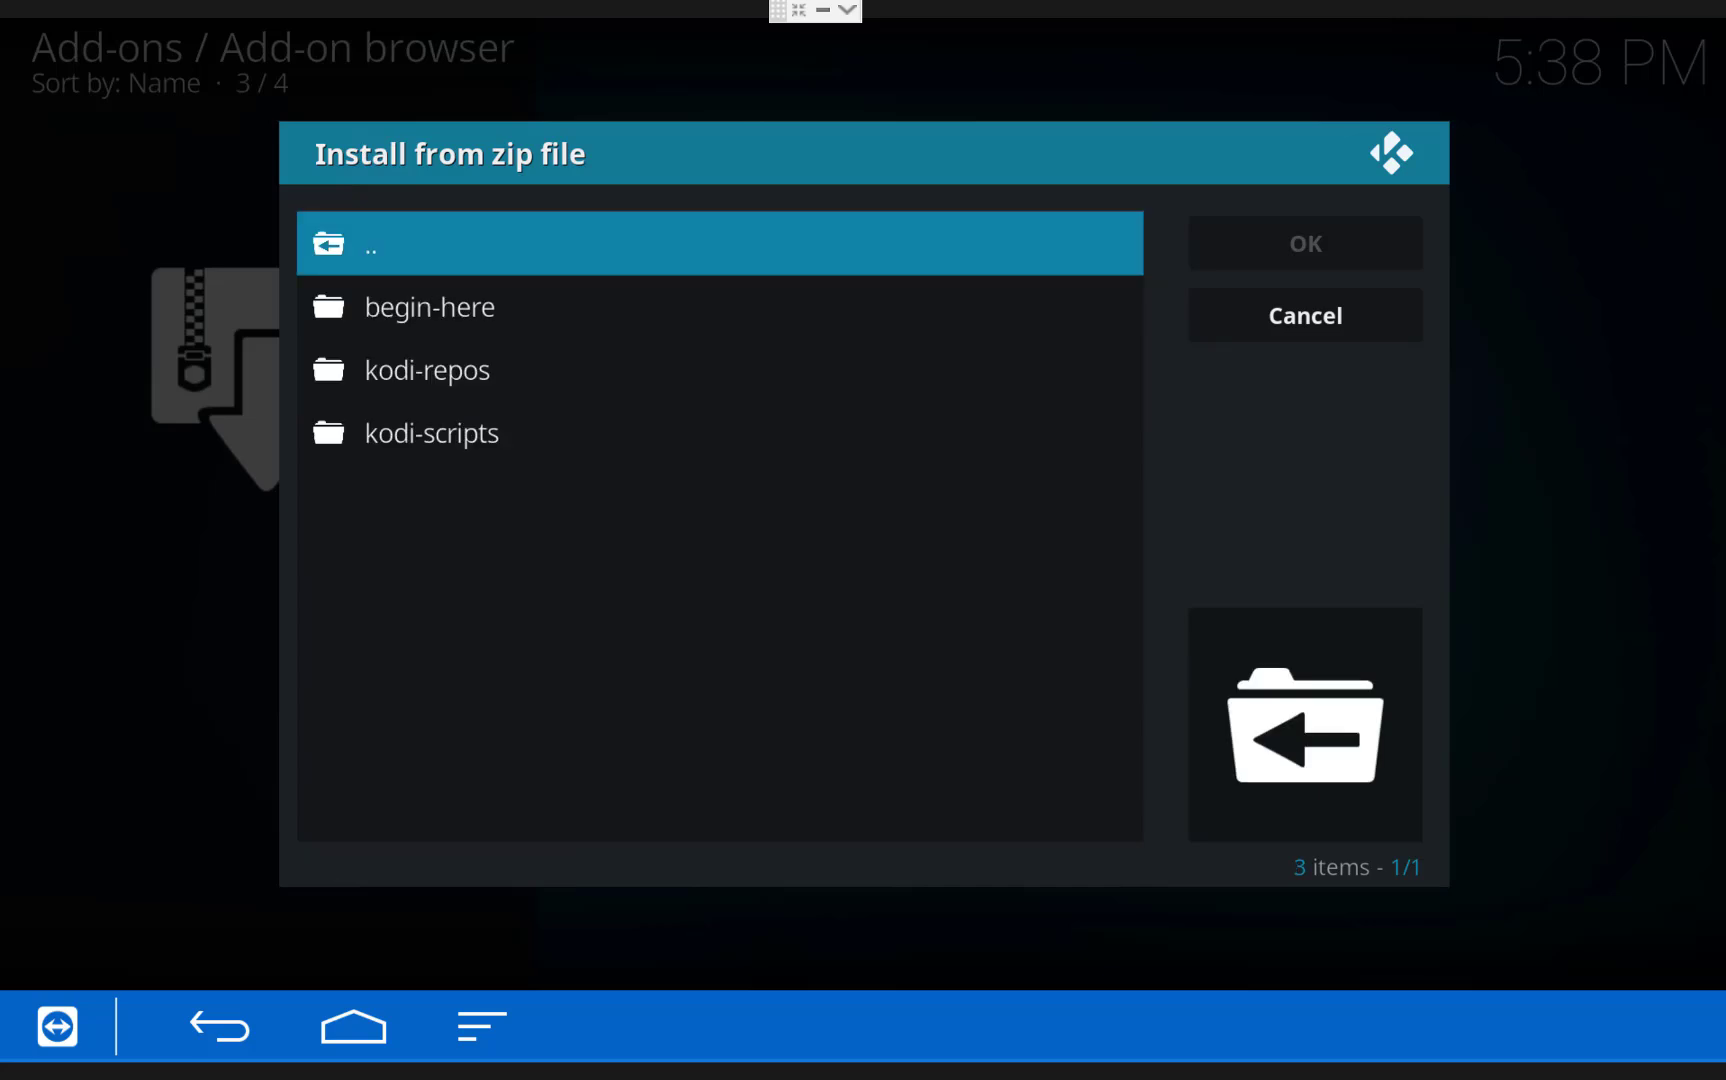
{"action": "key", "text": "Down"}
{"action": "key", "text": "Down"}
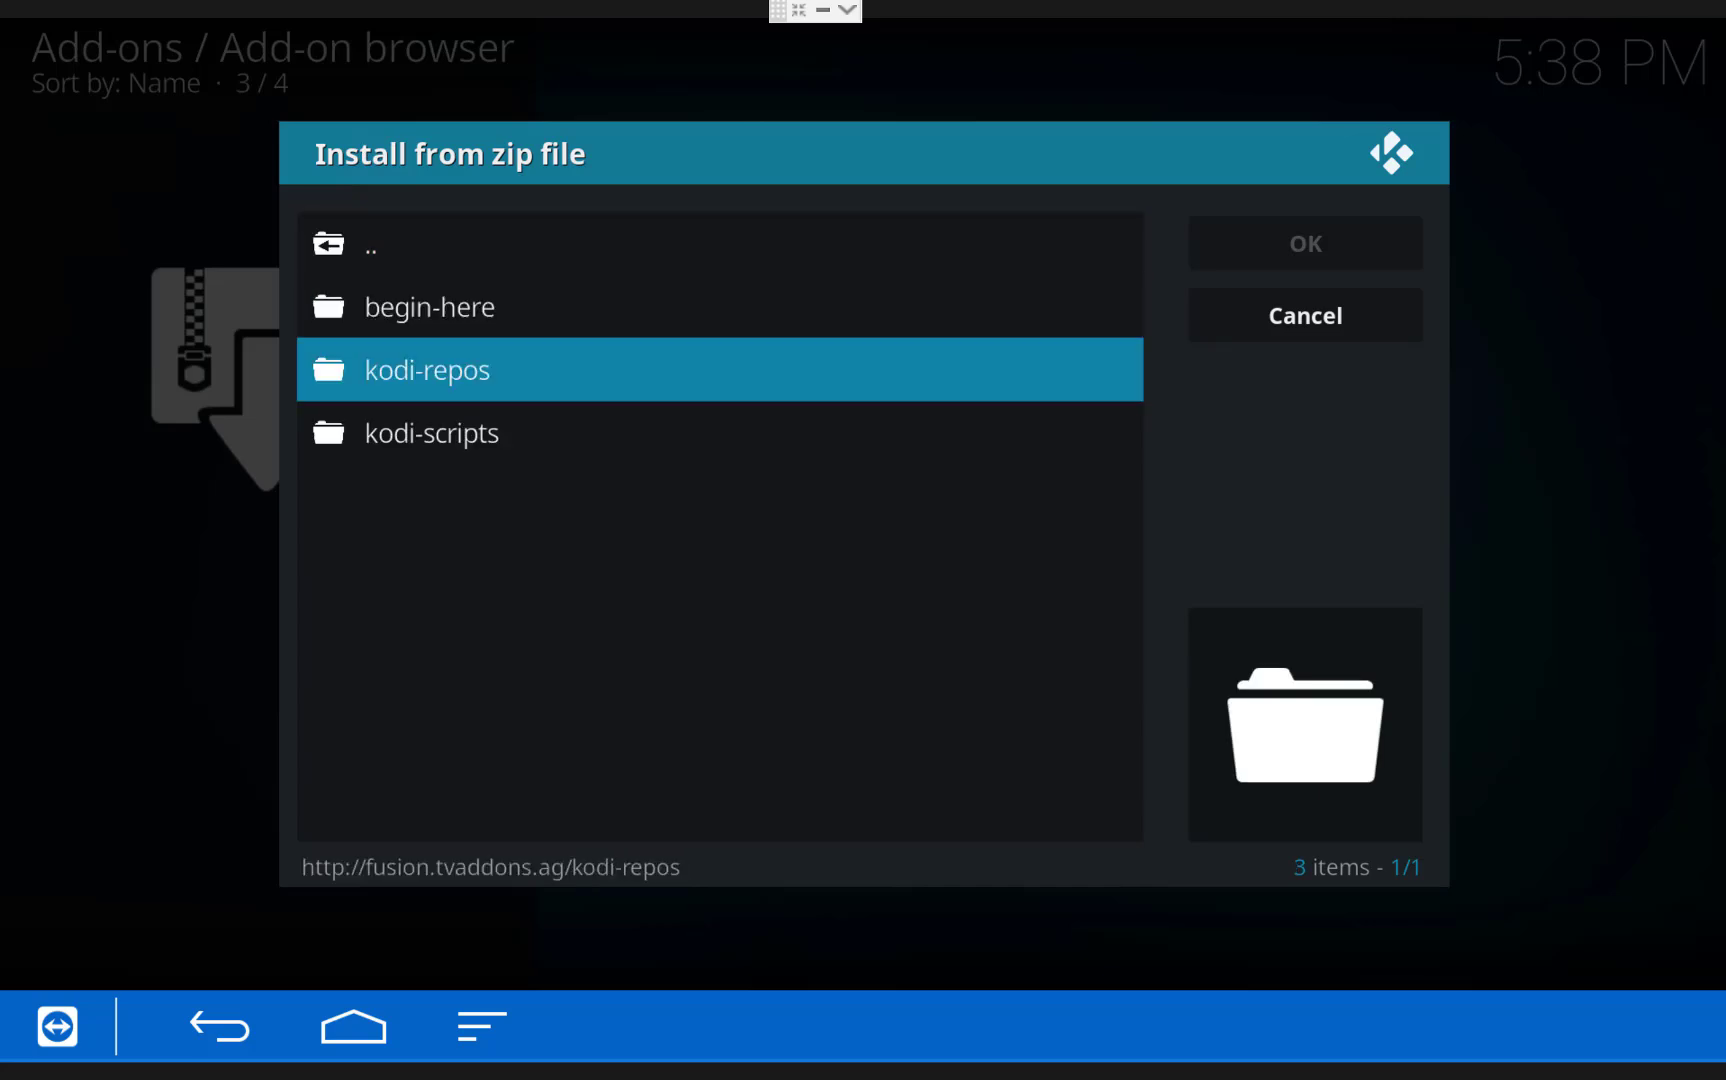
{"action": "key", "text": "Return"}
{"action": "key", "text": "Down"}
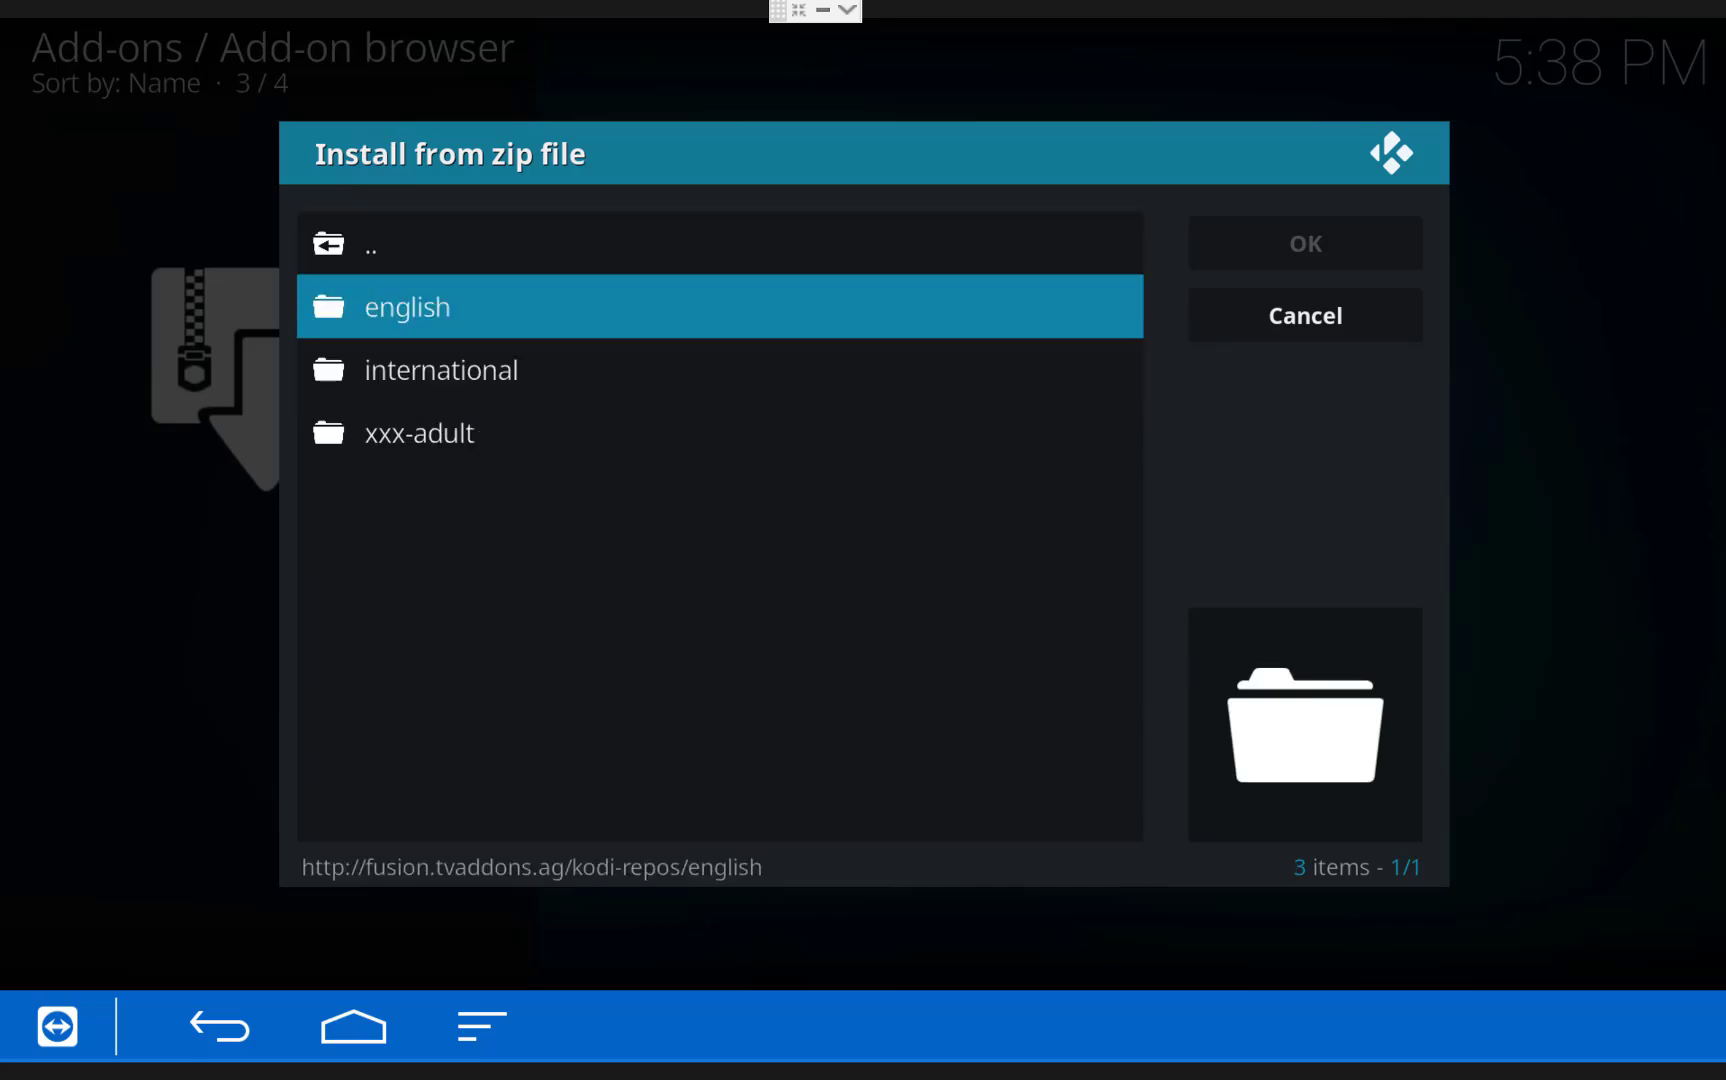
{"action": "key", "text": "Return"}
{"action": "key", "text": "Down"}
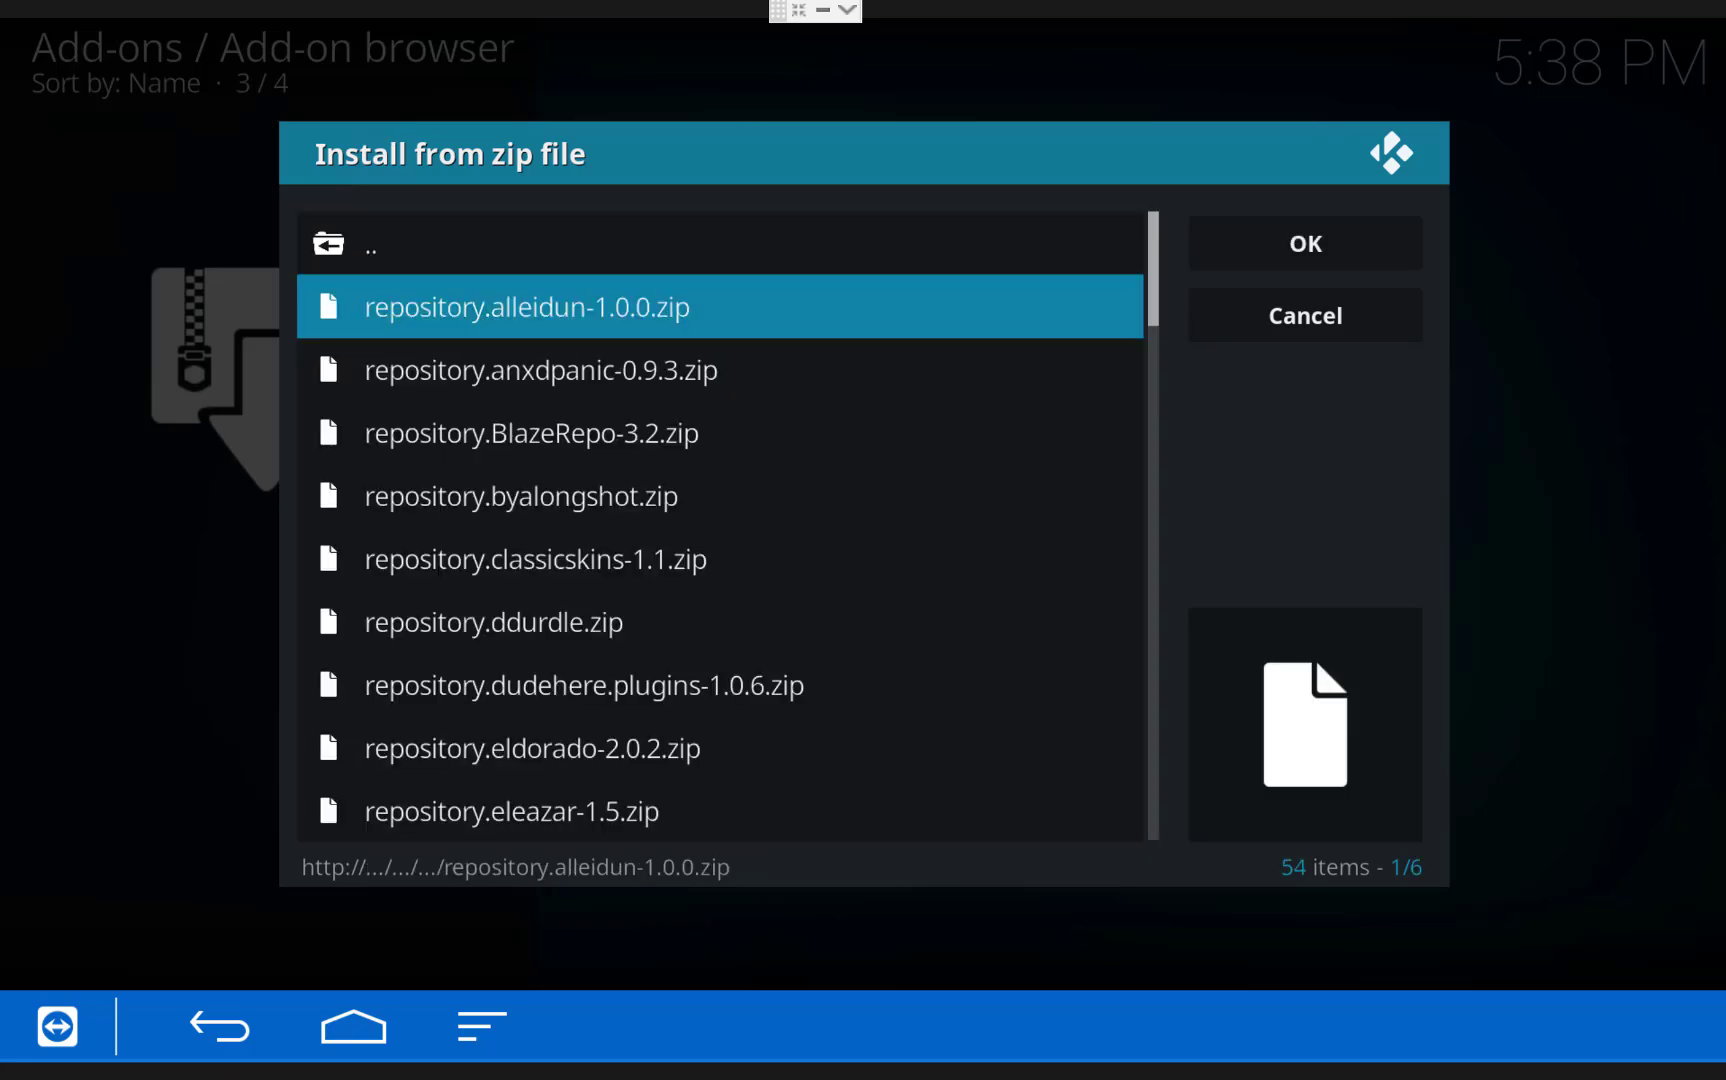
{"action": "key", "text": "Down"}
{"action": "key", "text": "Down"}
{"action": "key", "text": "Down"}
{"action": "key", "text": "Down"}
{"action": "key", "text": "Down"}
{"action": "key", "text": "Down"}
{"action": "key", "text": "Down"}
{"action": "key", "text": "Down"}
{"action": "key", "text": "Down"}
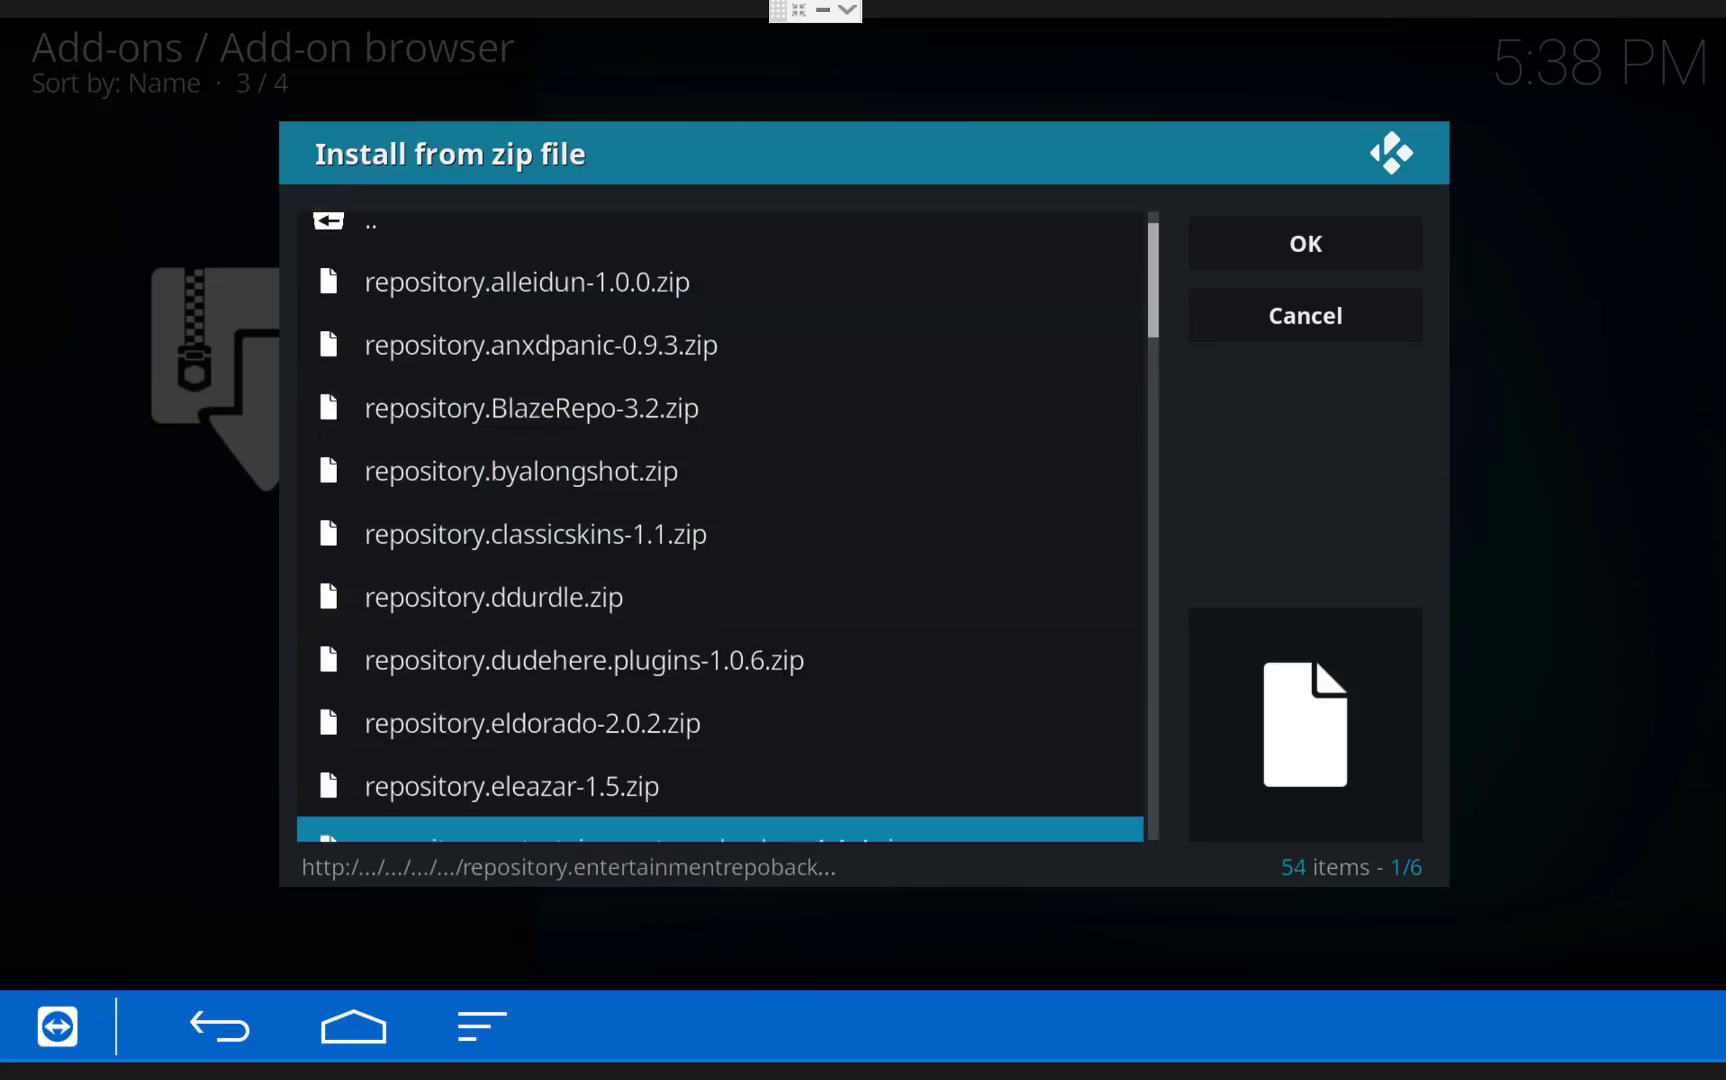
{"action": "key", "text": "Down"}
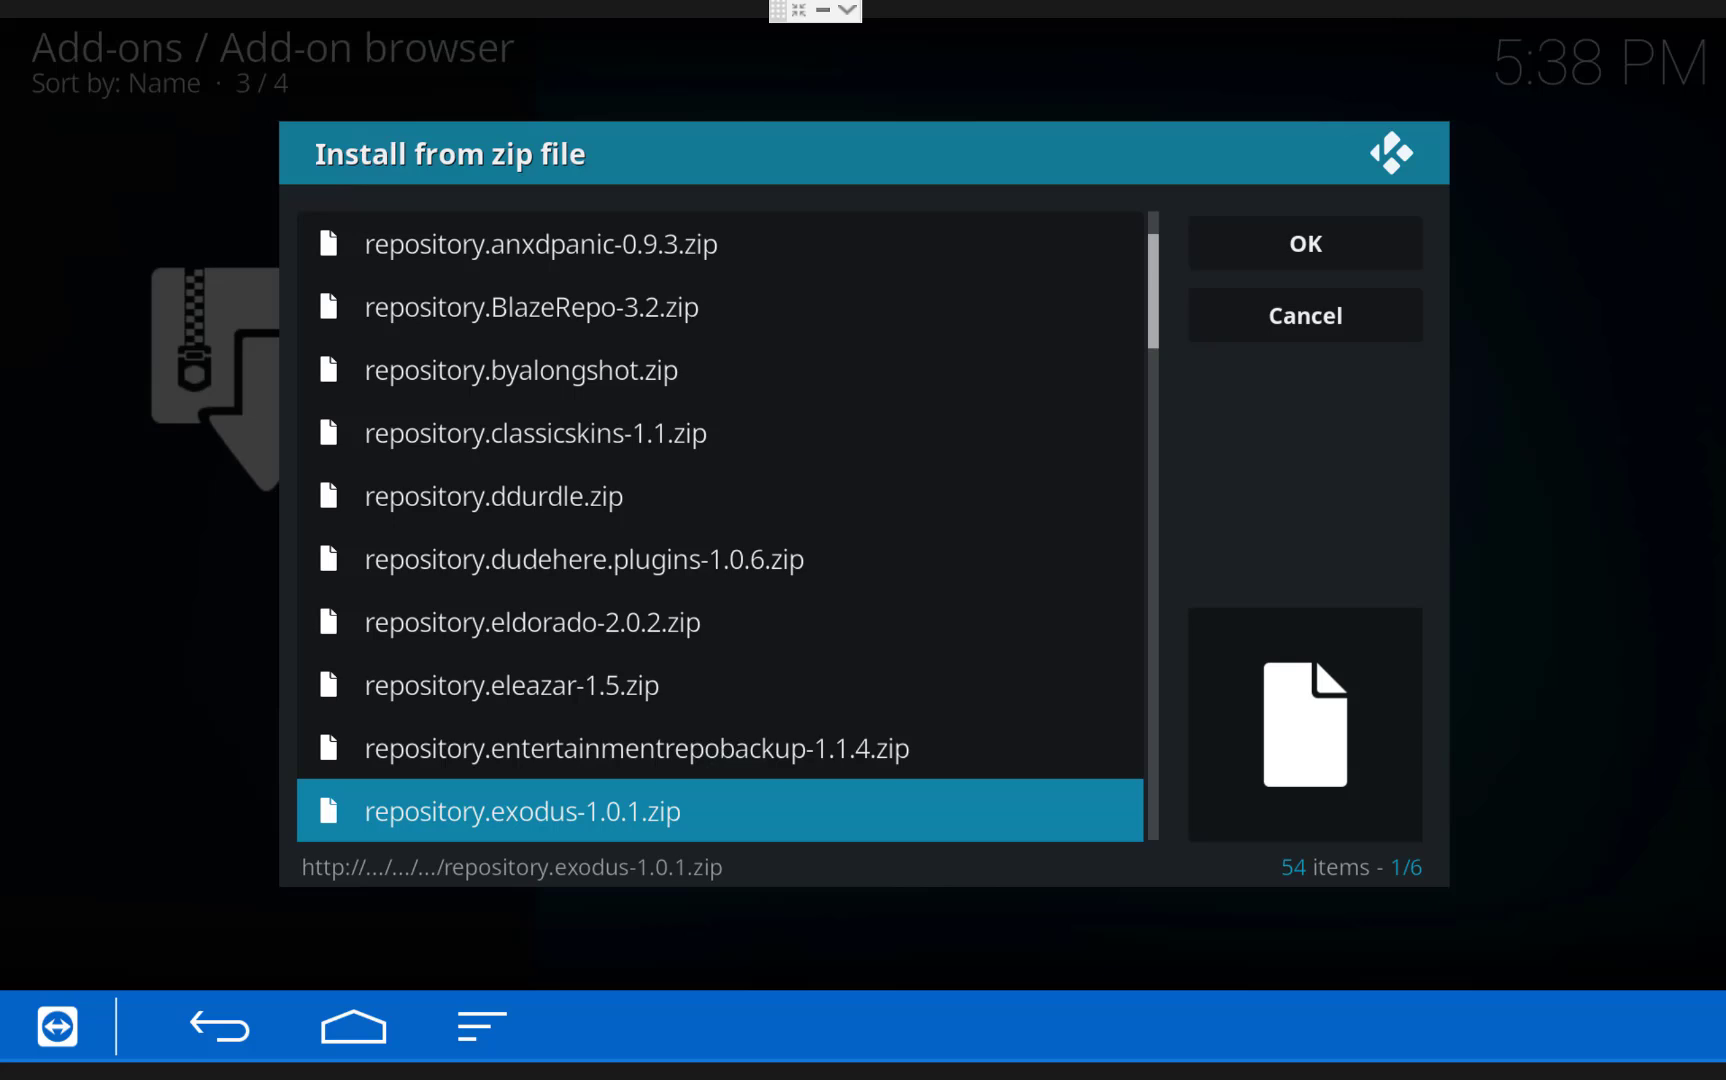
{"action": "key", "text": "Return"}
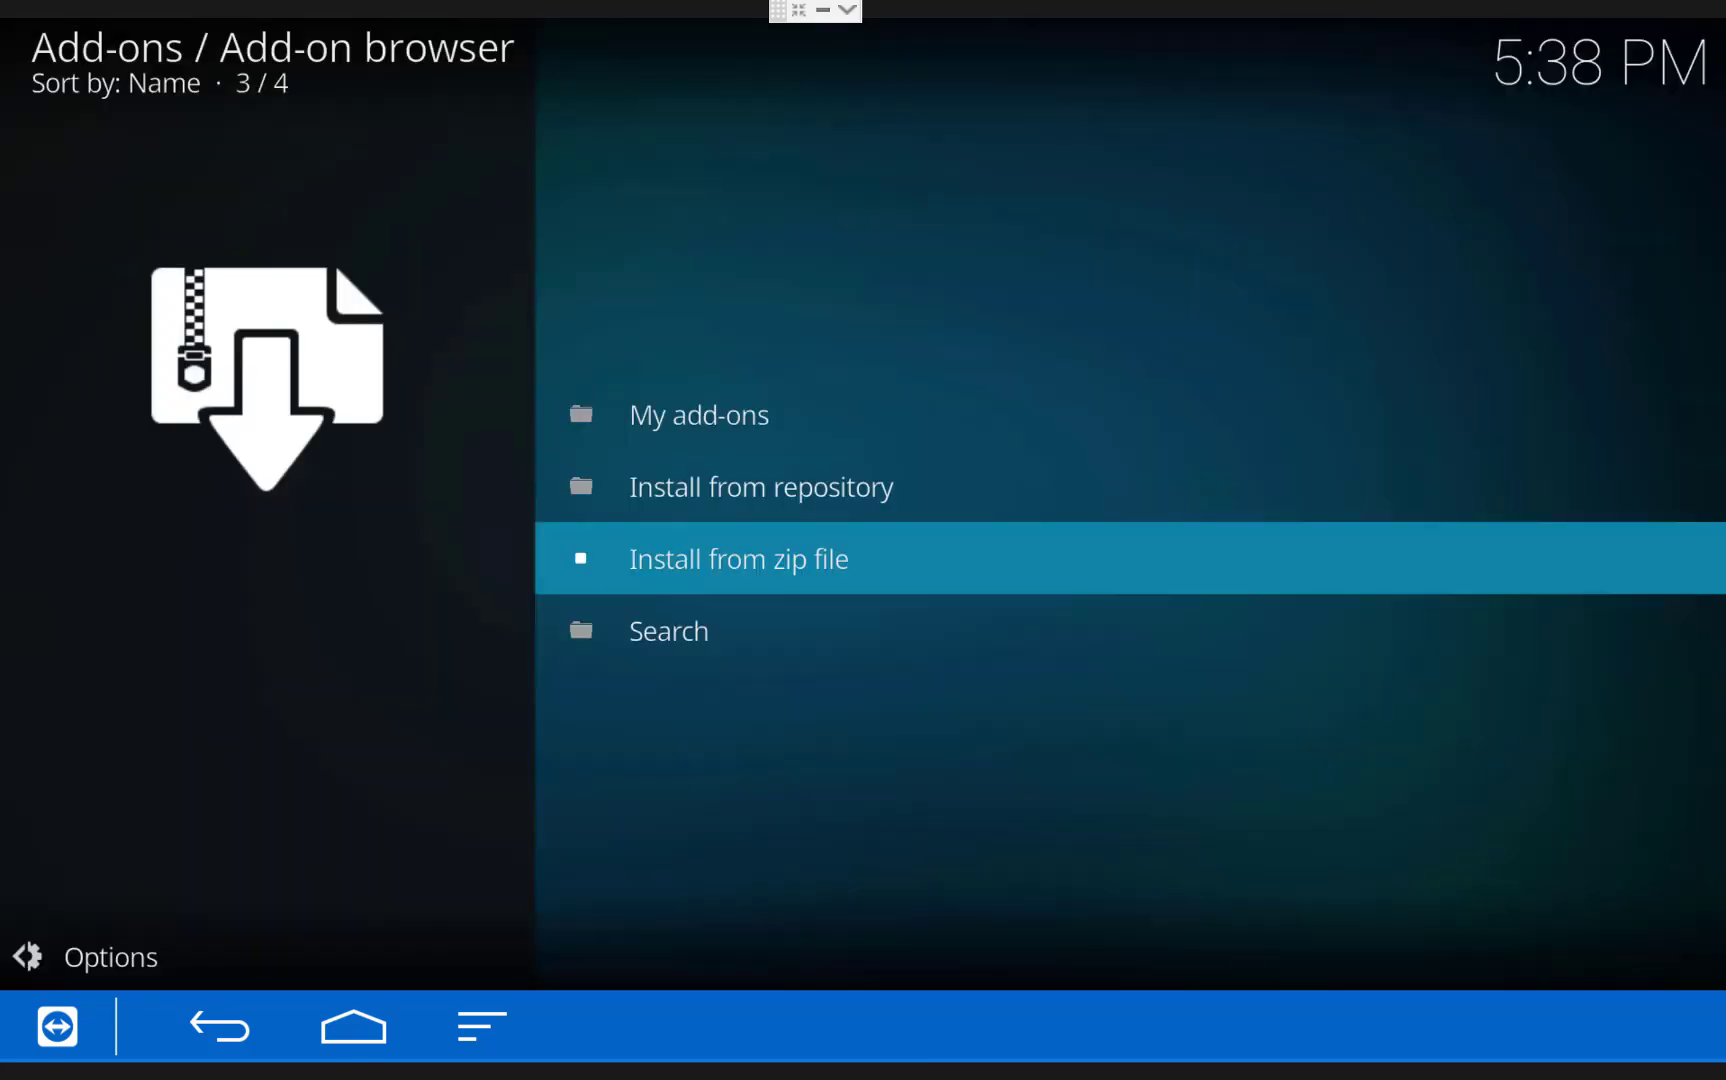
Install Exodus from Install from repository > Exodus repository > Video add-ons
{"action": "key", "text": "Up"}
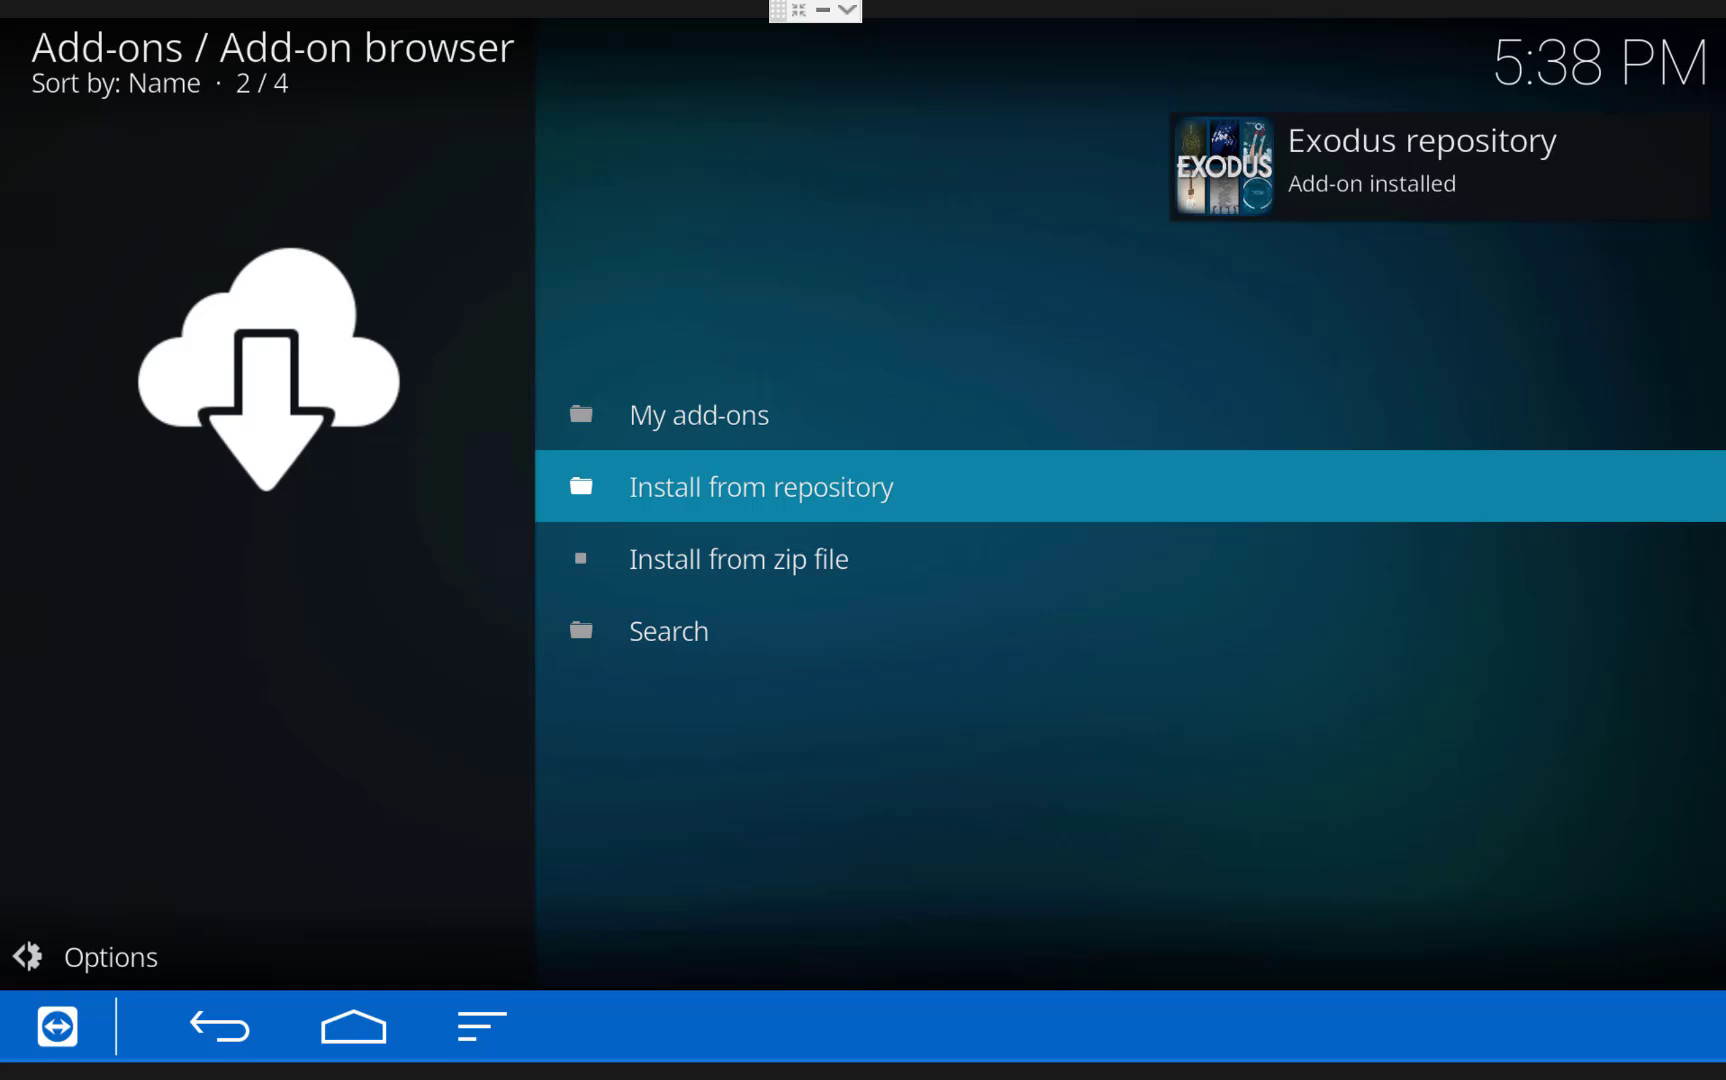
{"action": "key", "text": "Return"}
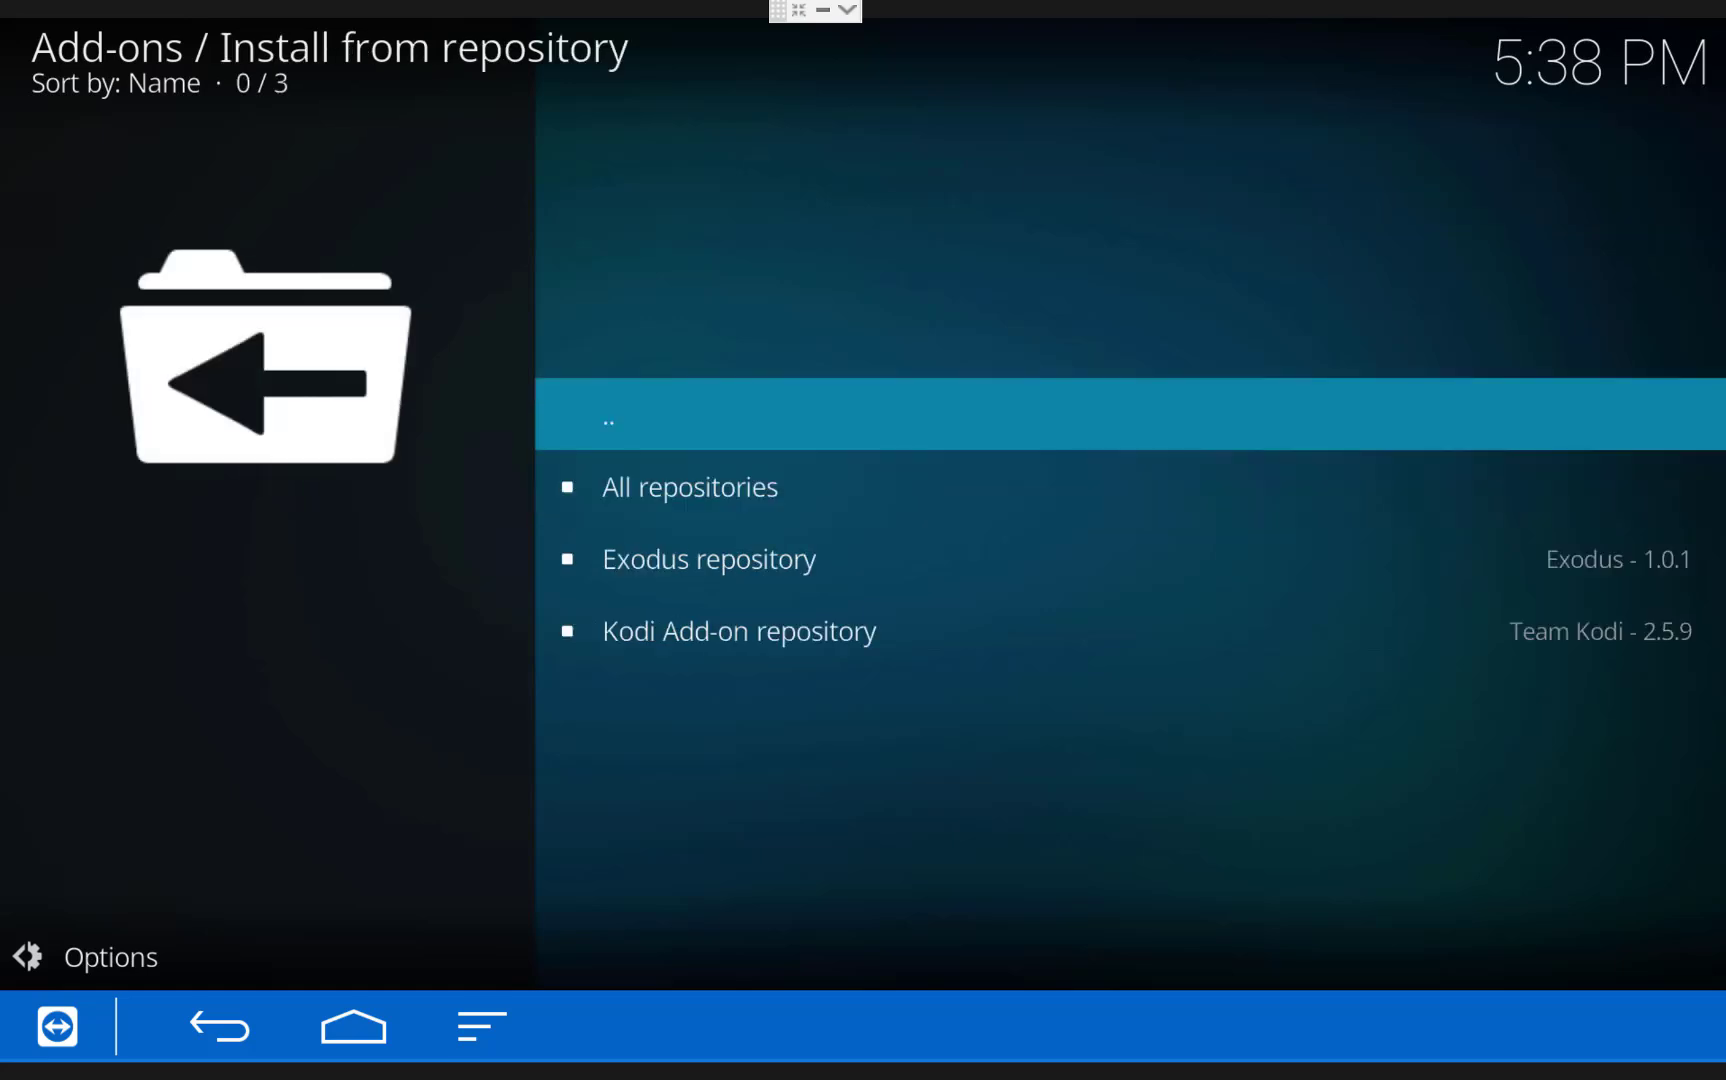
{"action": "key", "text": "Down"}
{"action": "key", "text": "Down"}
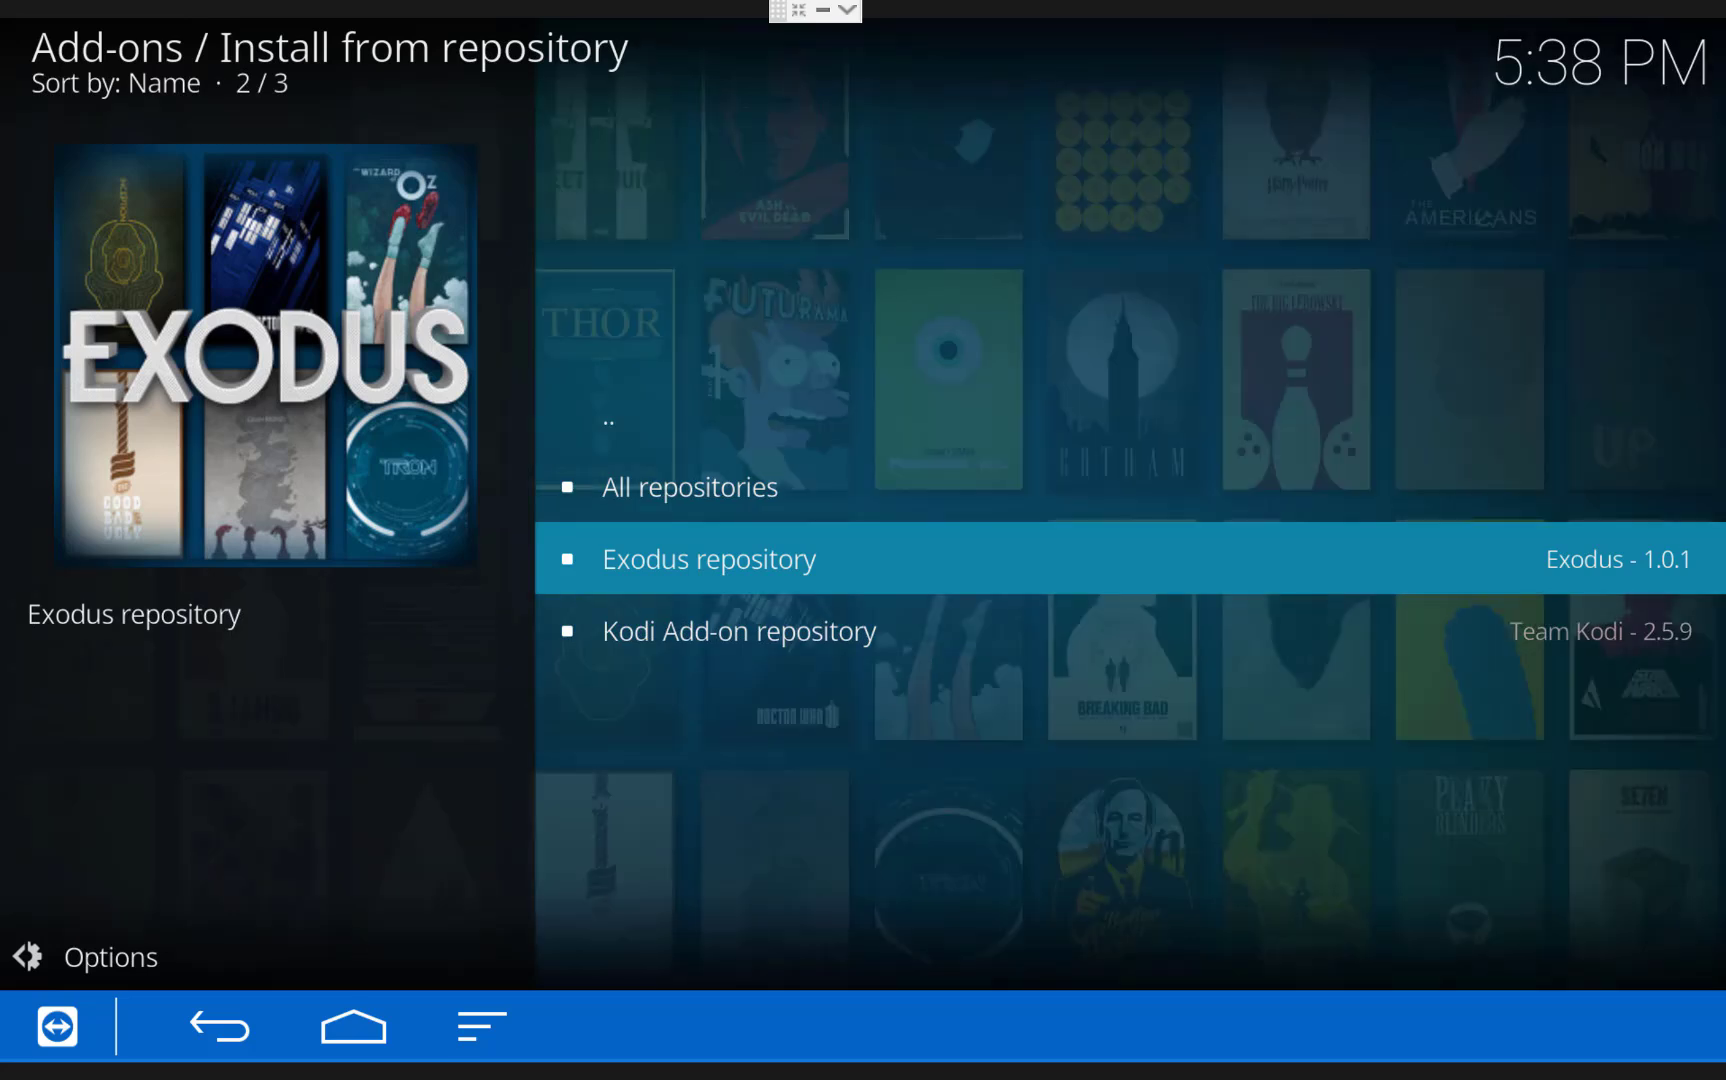
{"action": "key", "text": "Return"}
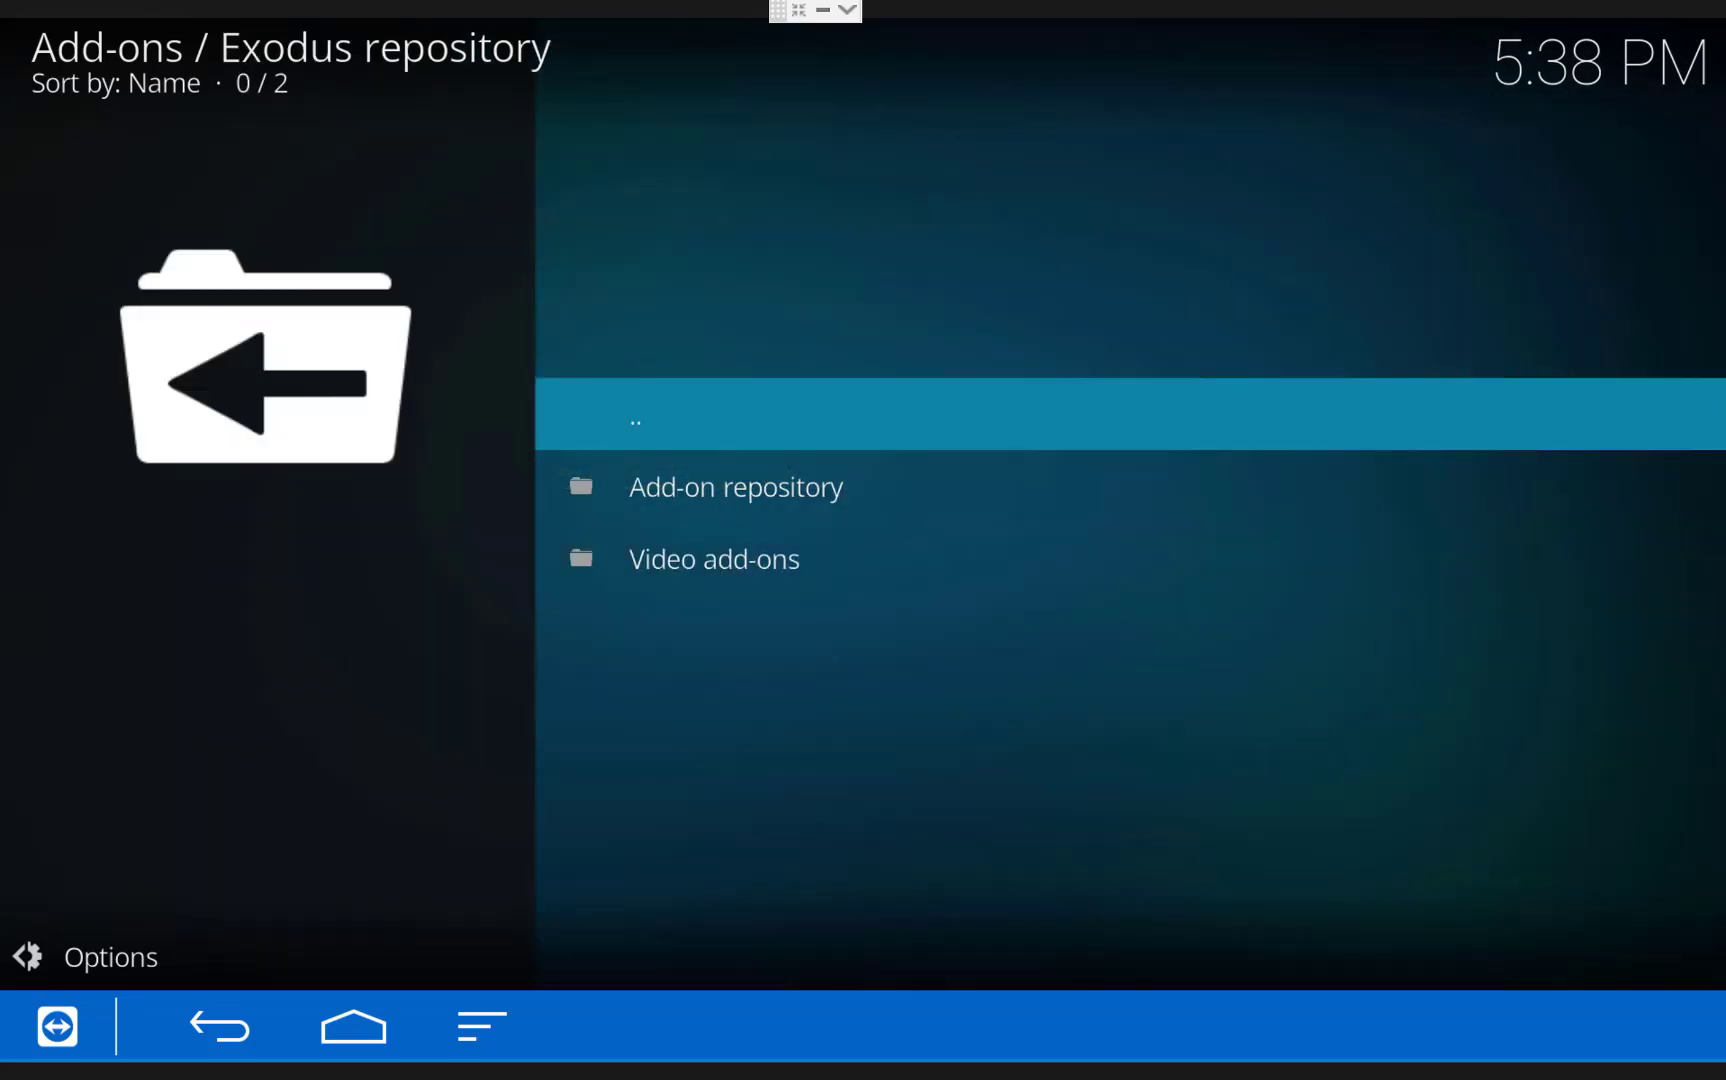
{"action": "key", "text": "Down"}
{"action": "key", "text": "Down"}
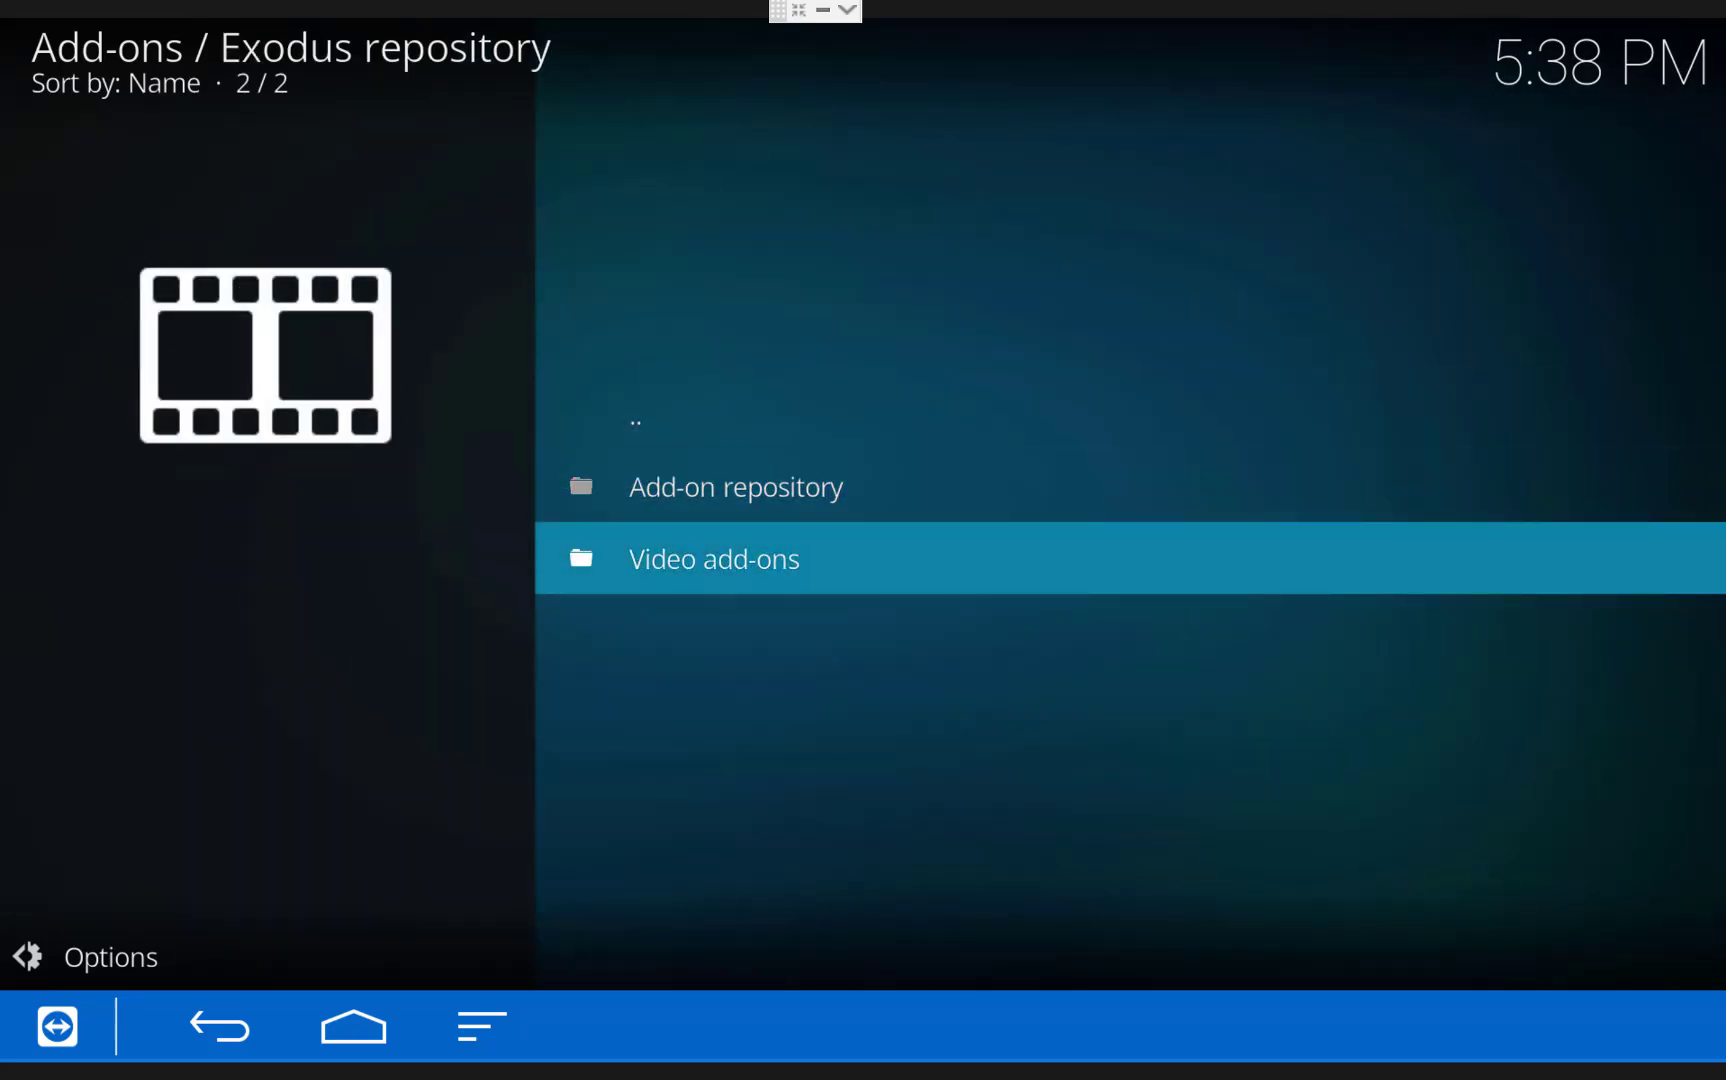
{"action": "key", "text": "Return"}
{"action": "key", "text": "Down"}
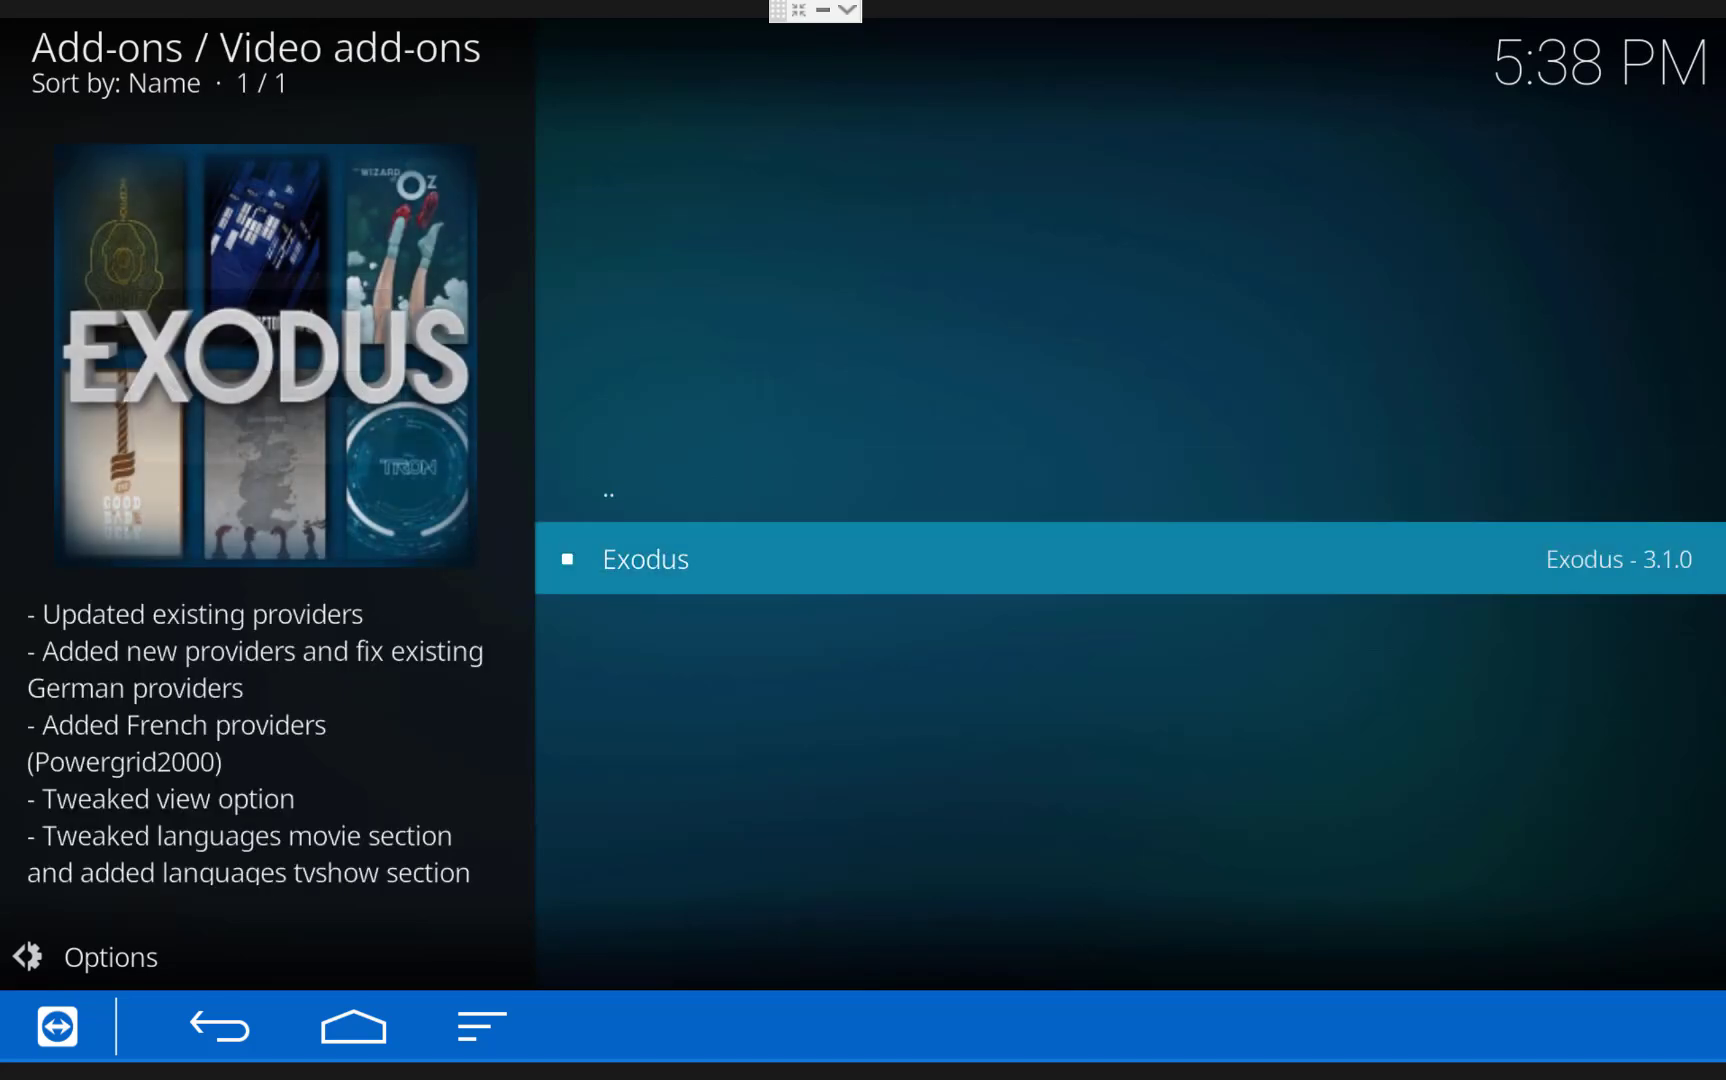
{"action": "key", "text": "Return"}
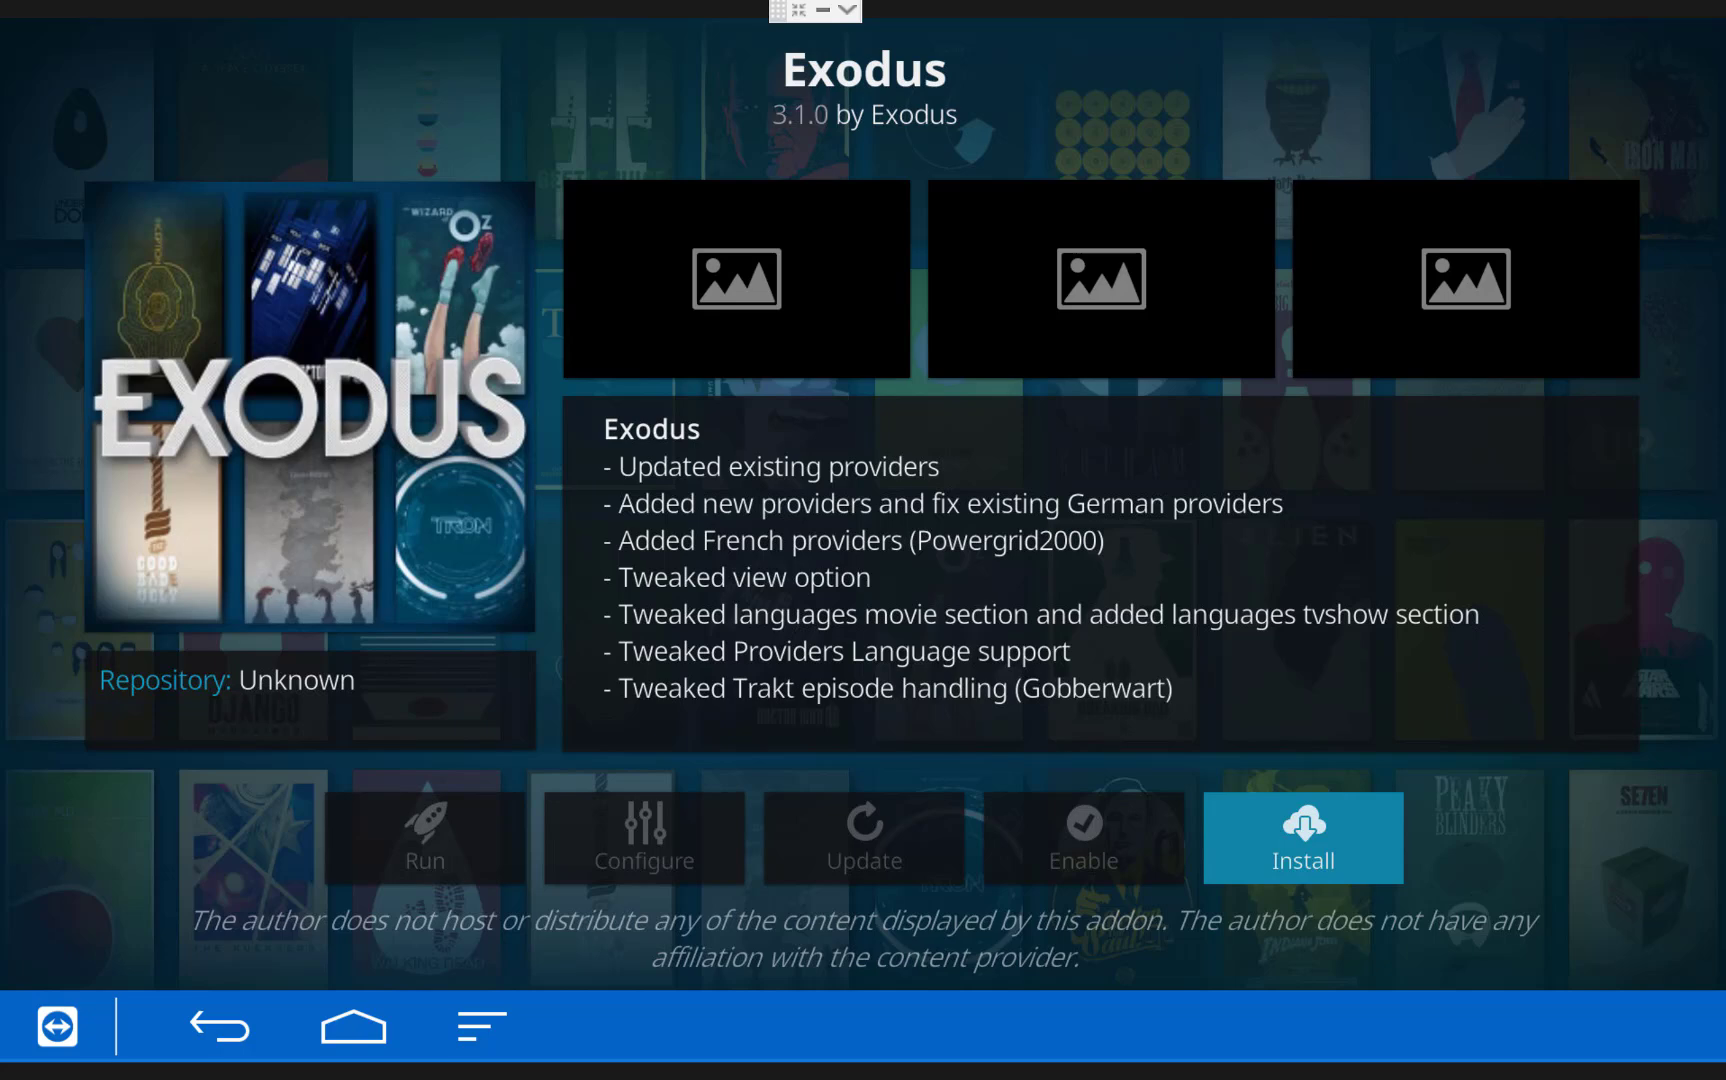
{"action": "key", "text": "Return"}
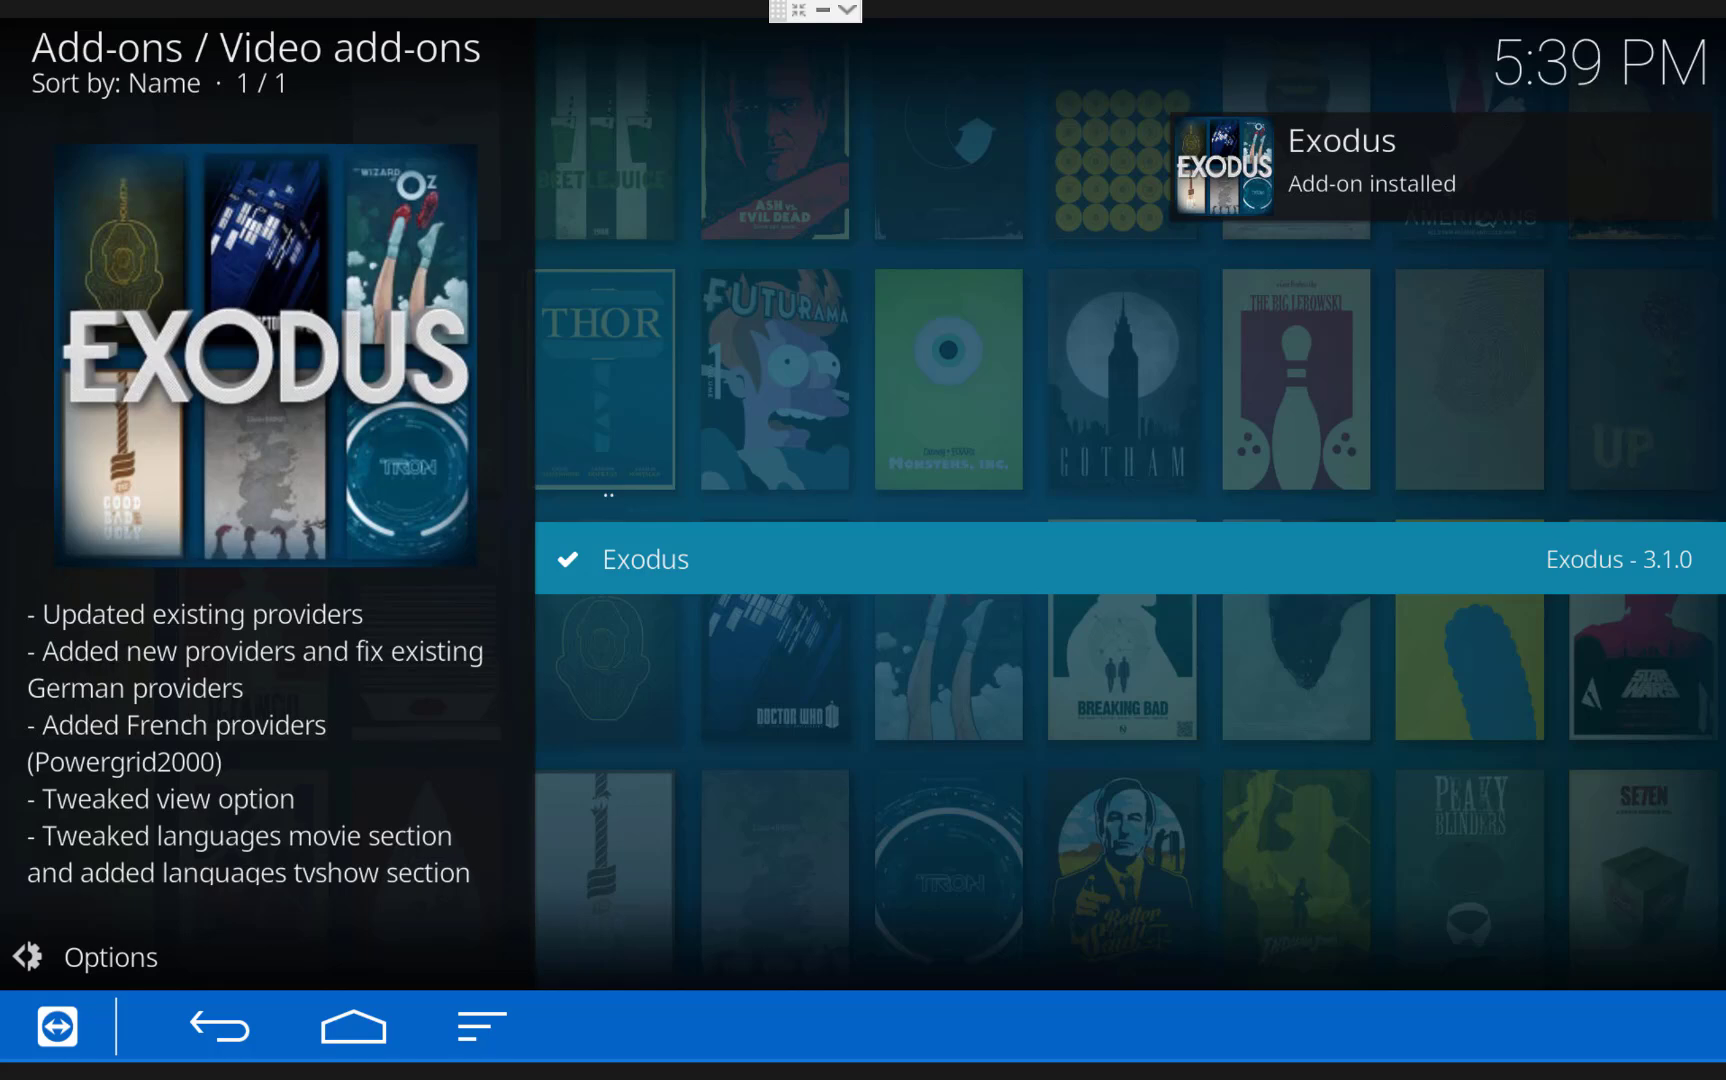
From the Kodi home screen, launch Exodus via Videos > Video add-ons
{"action": "key", "text": "Escape"}
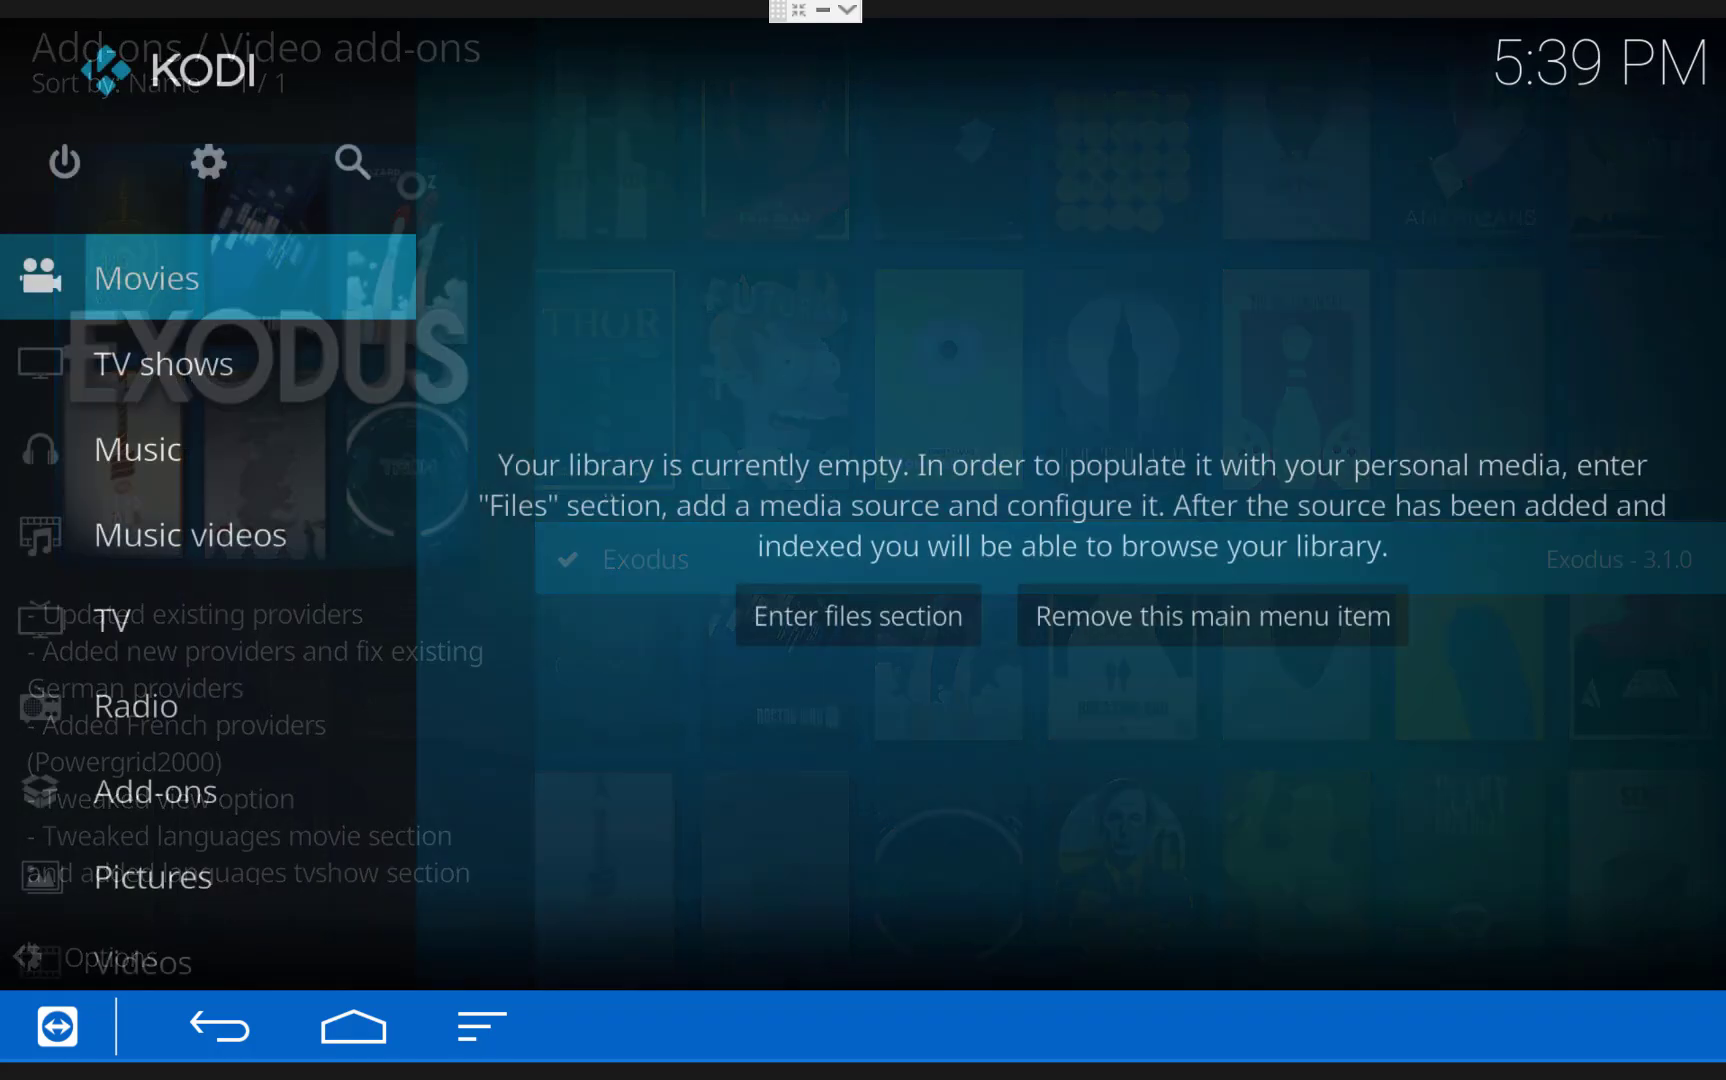
{"action": "key", "text": "Down"}
{"action": "key", "text": "Down"}
{"action": "key", "text": "Down"}
{"action": "key", "text": "Down"}
{"action": "key", "text": "Down"}
{"action": "key", "text": "Down"}
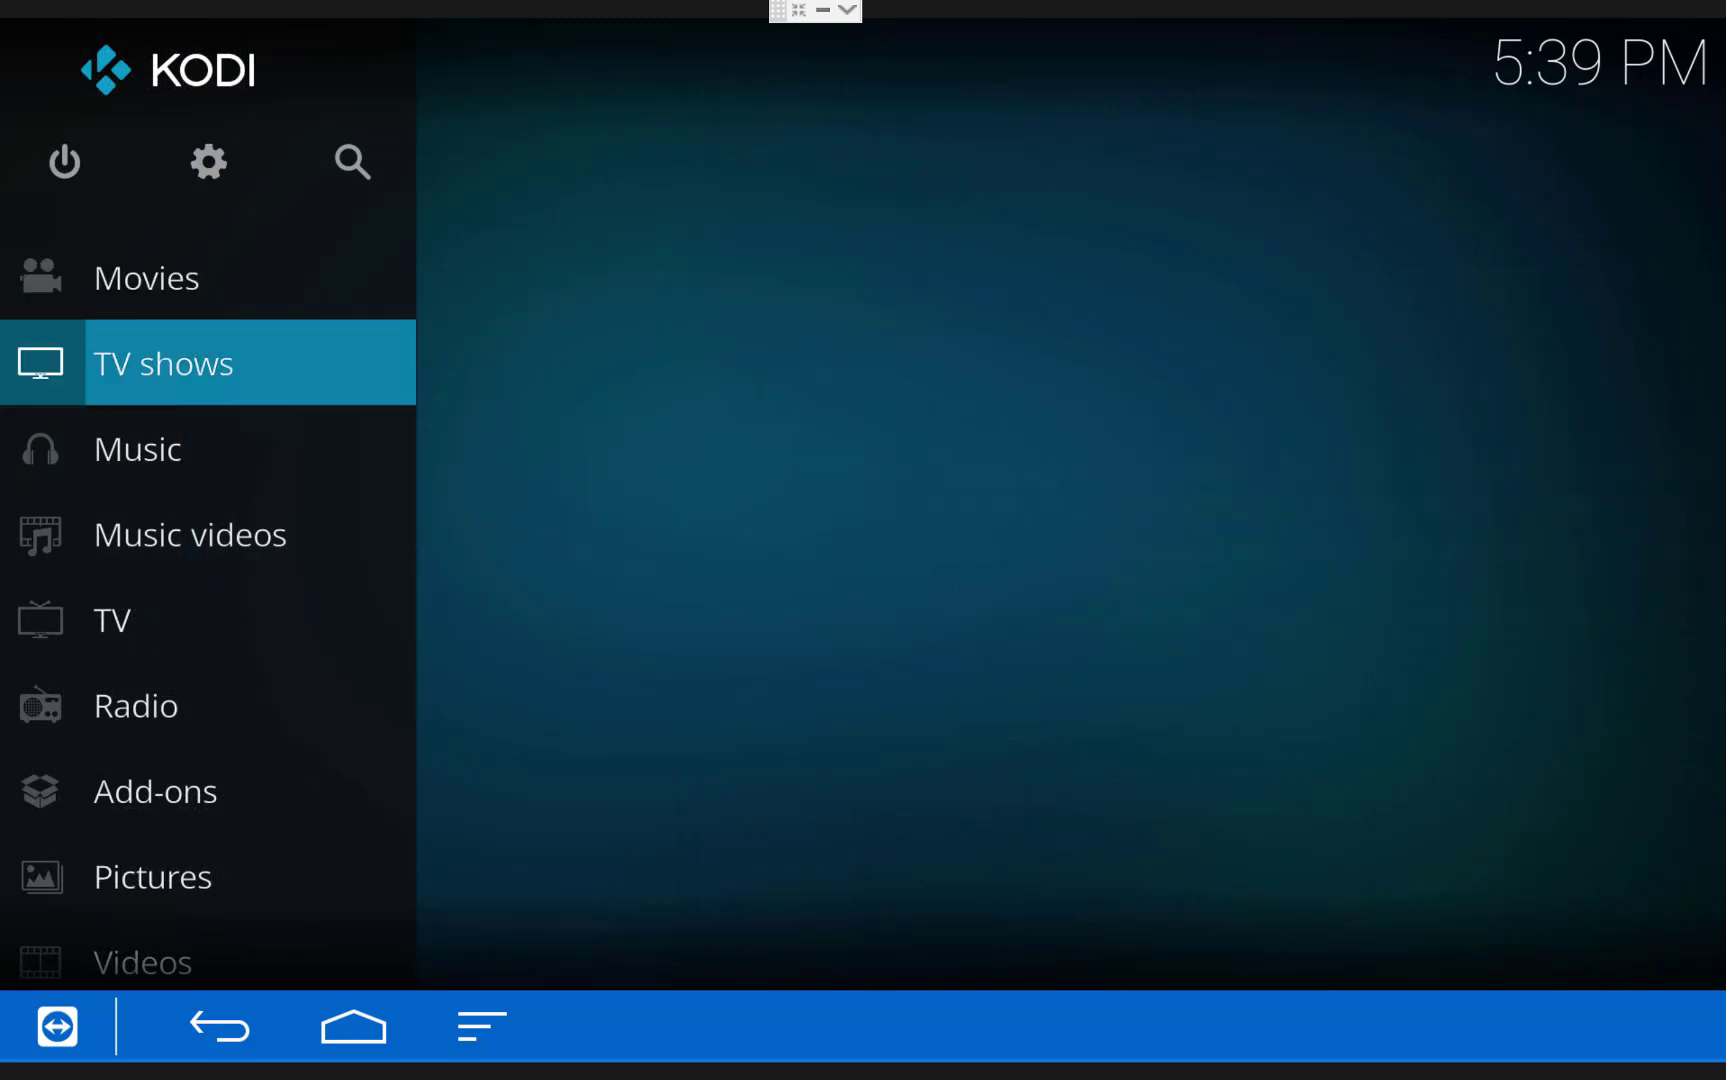
{"action": "key", "text": "Down"}
{"action": "key", "text": "Down"}
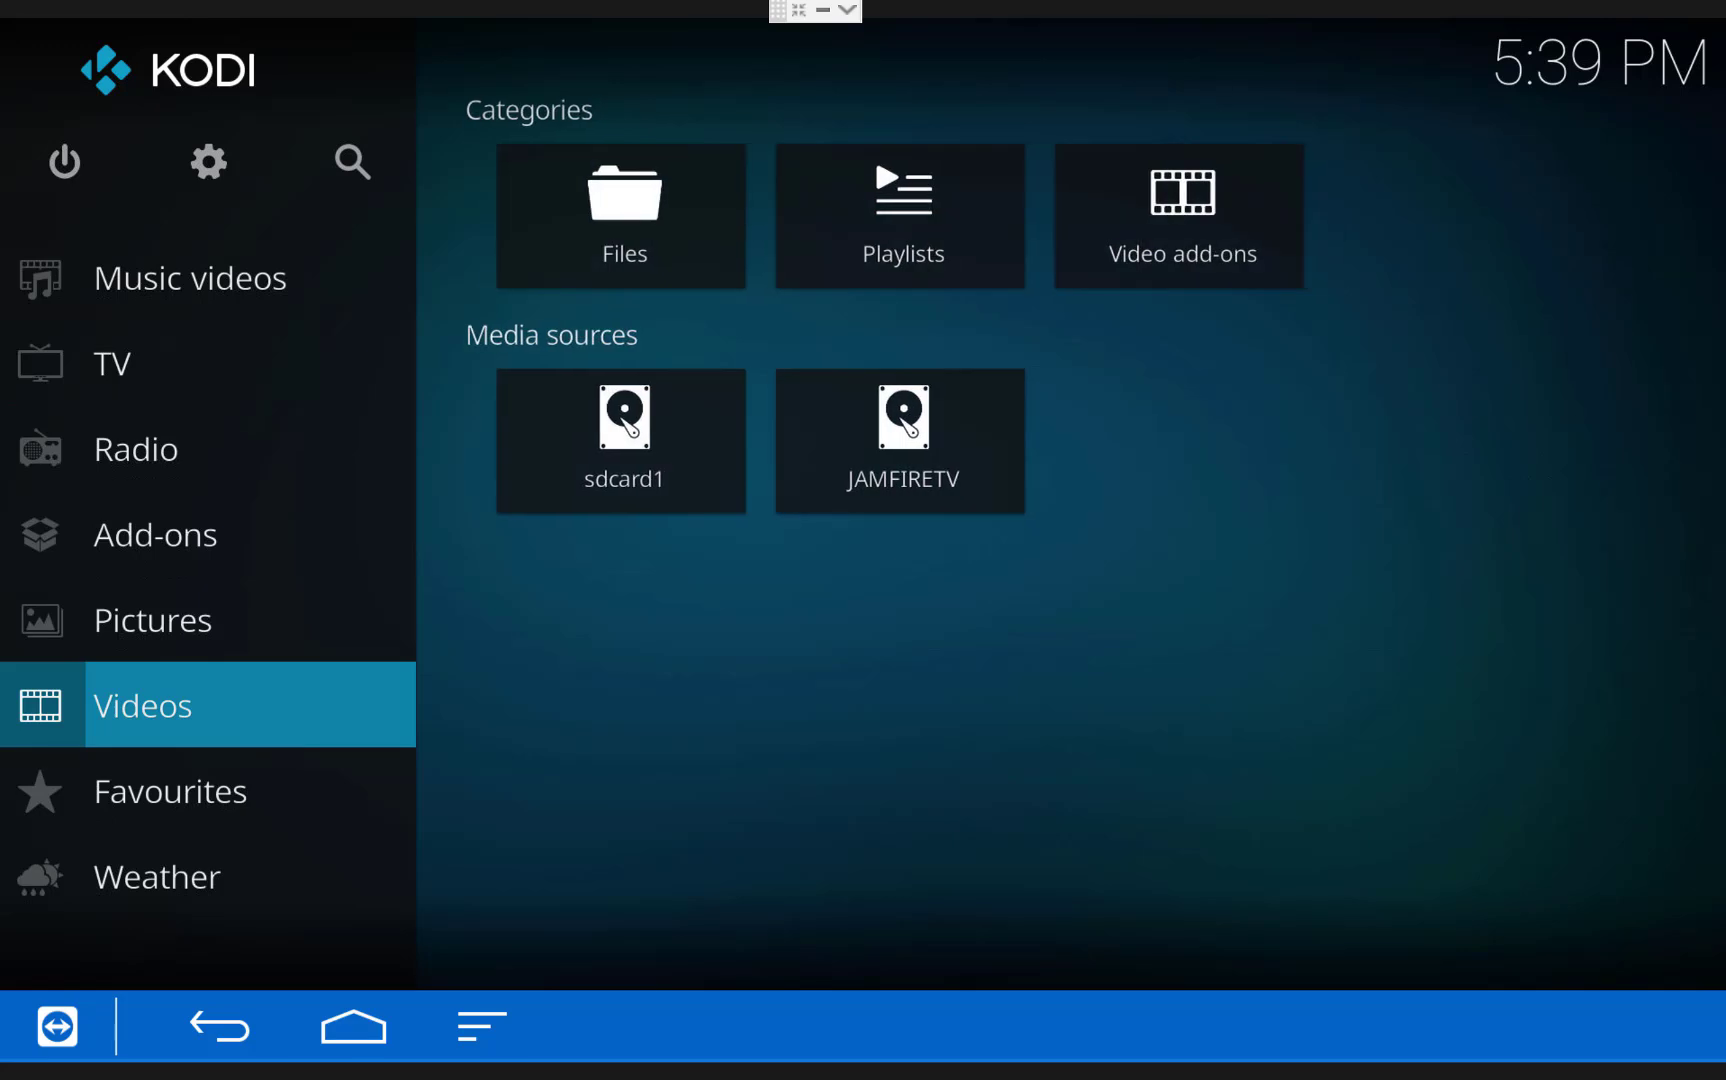
{"action": "key", "text": "Right"}
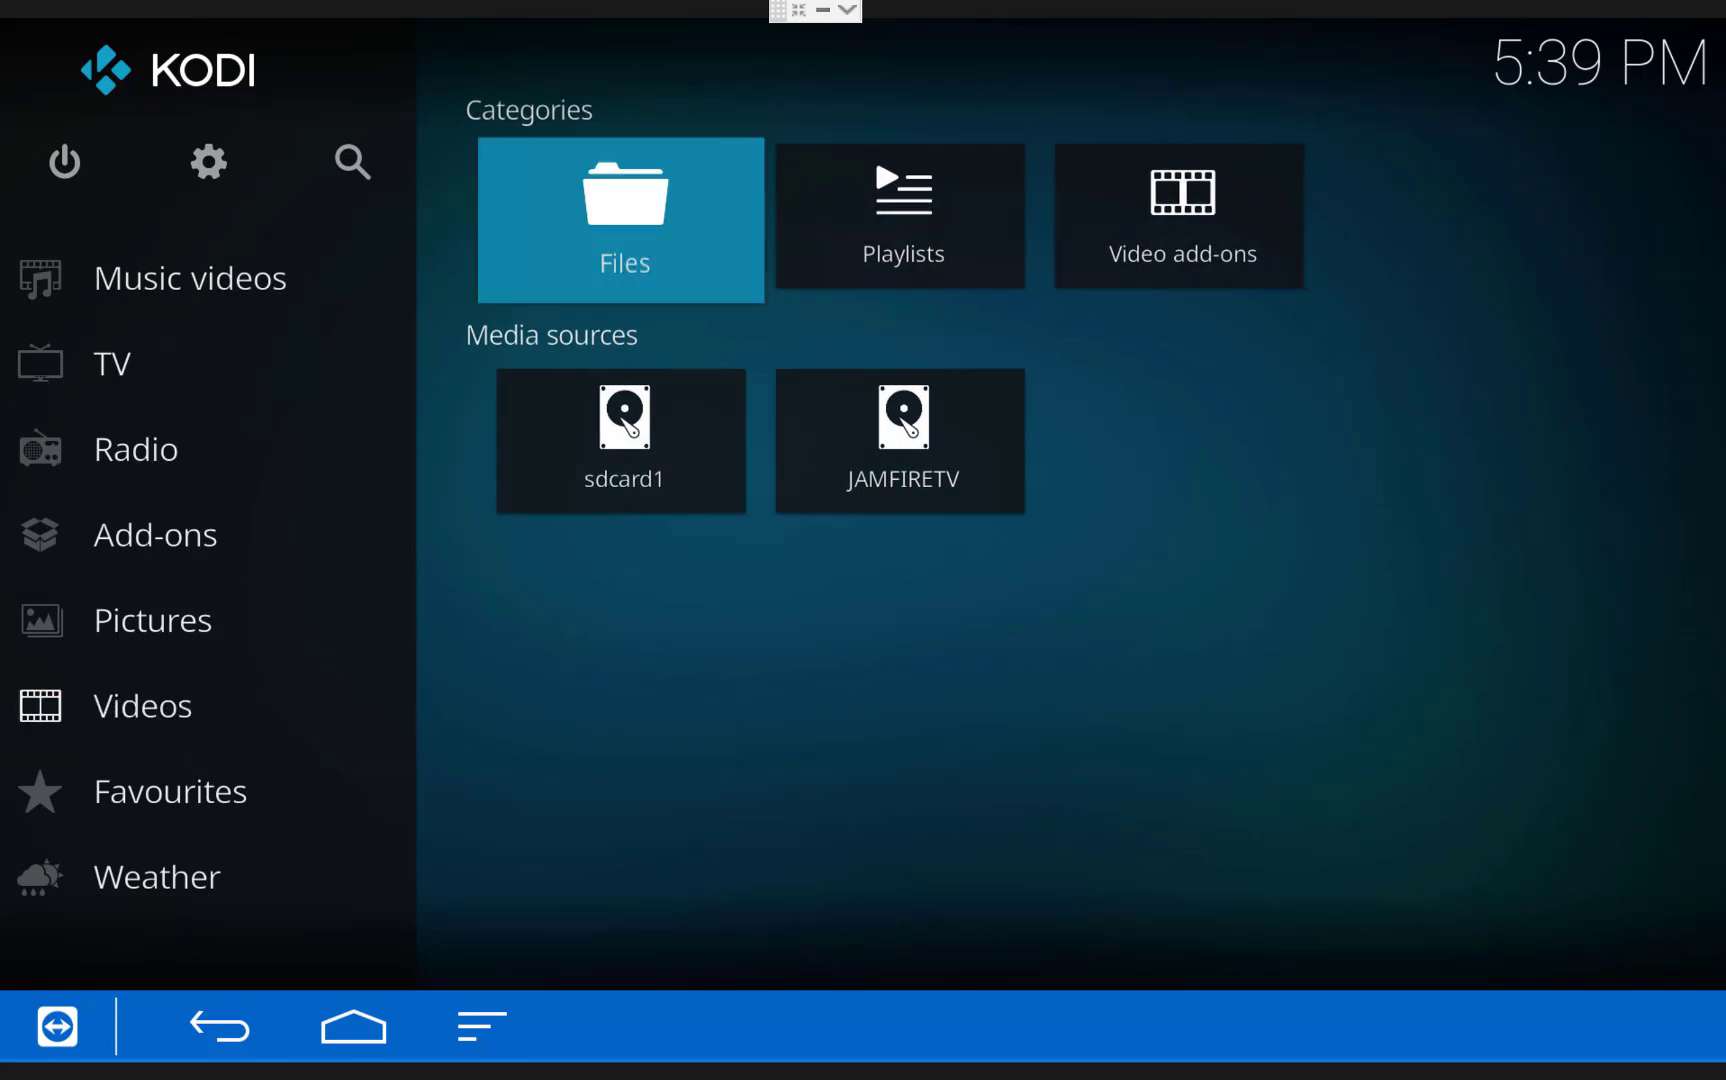
{"action": "key", "text": "Right"}
{"action": "key", "text": "Right"}
{"action": "key", "text": "Return"}
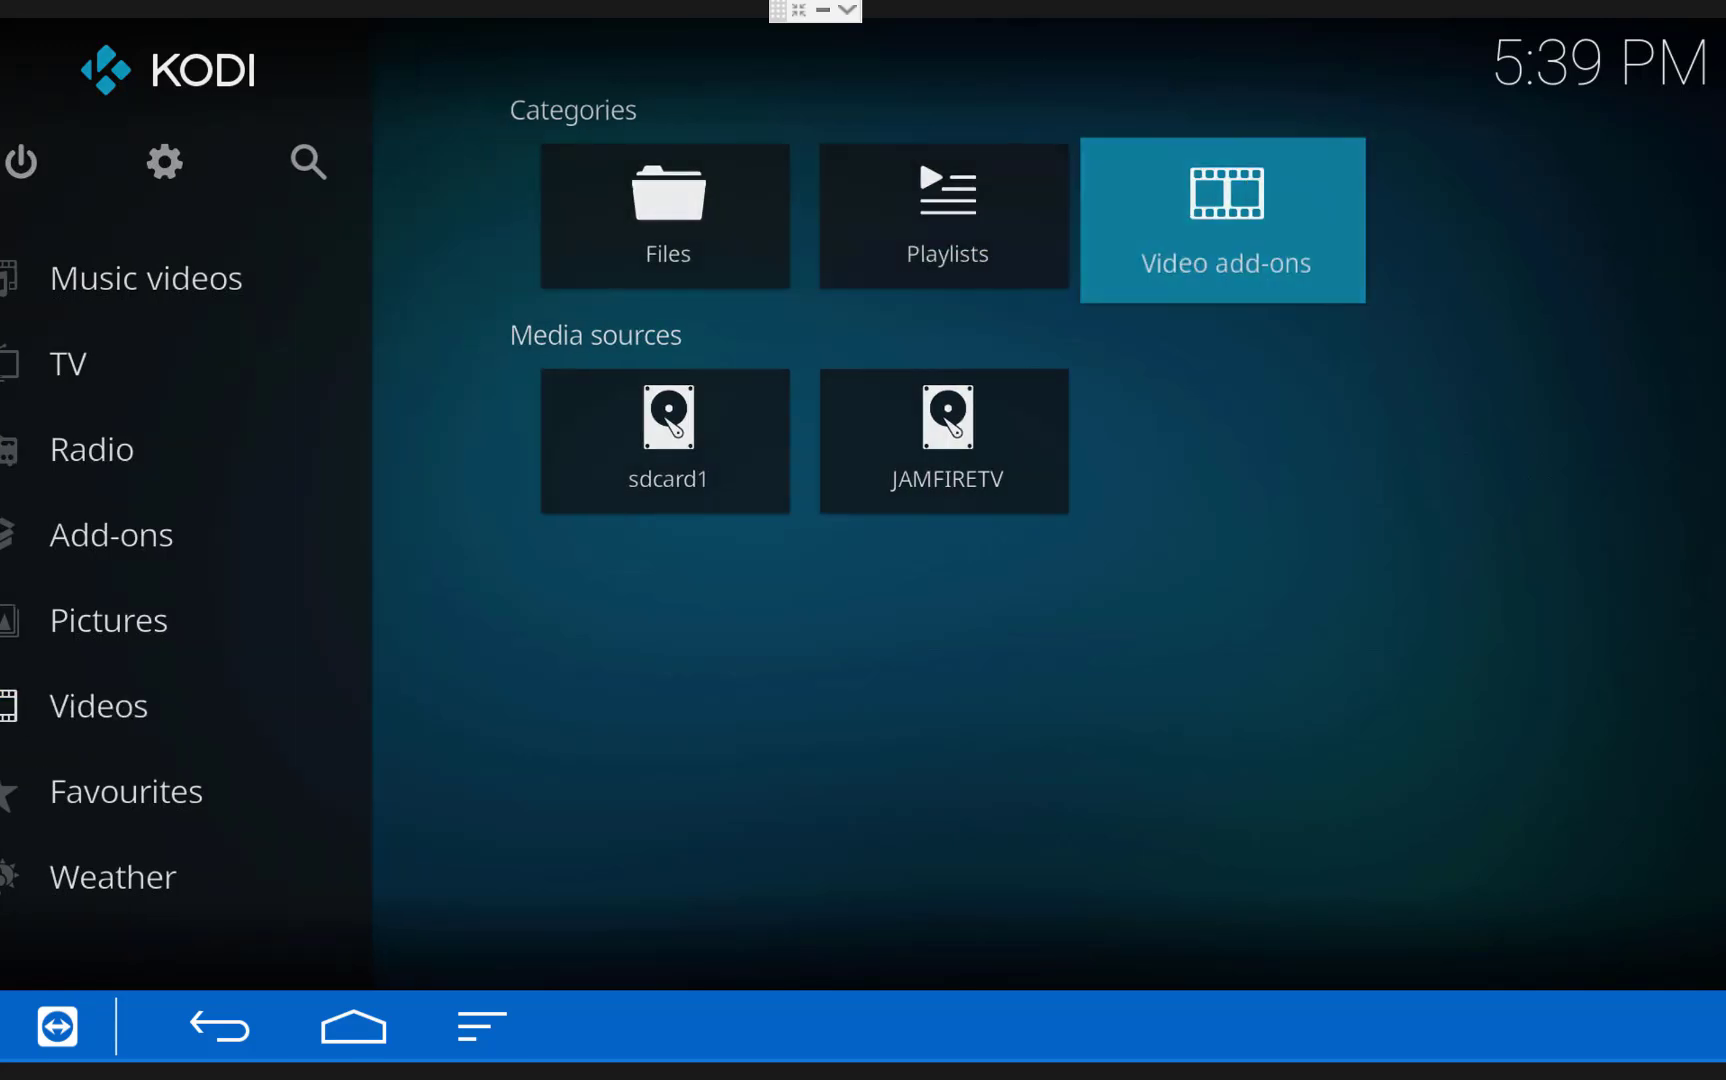
{"action": "key", "text": "Down"}
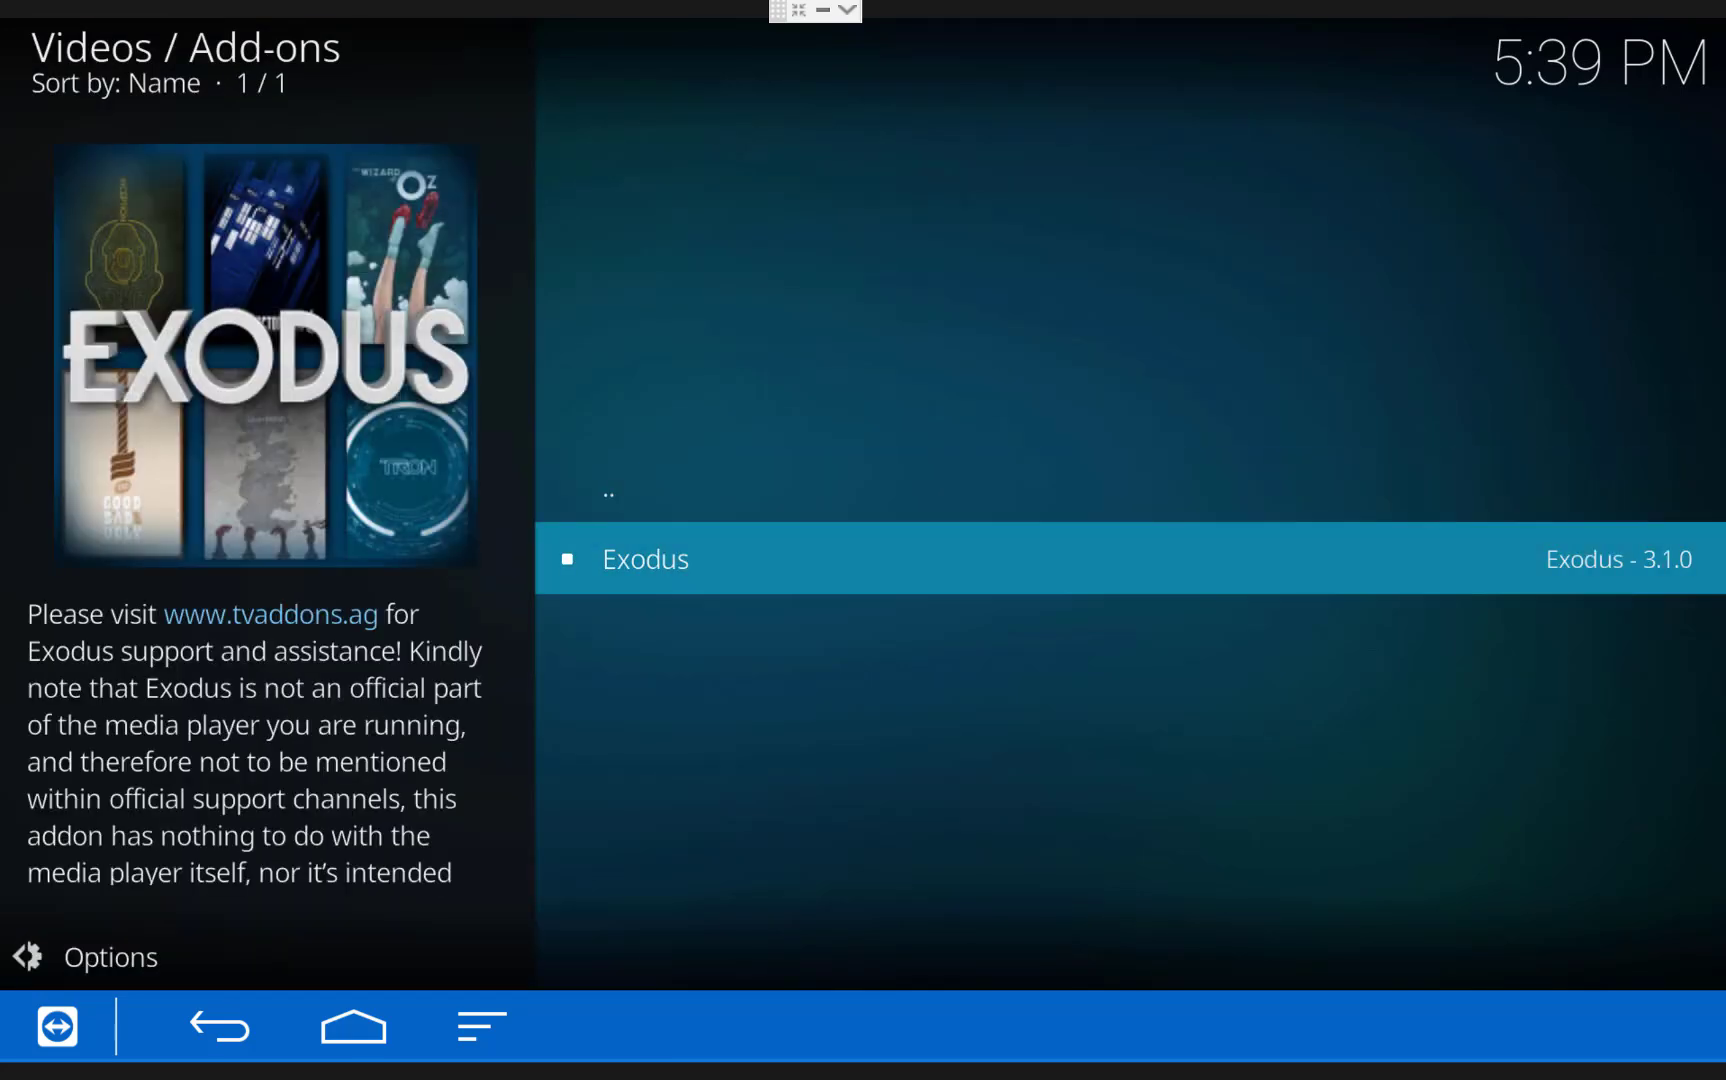
{"action": "key", "text": "Return"}
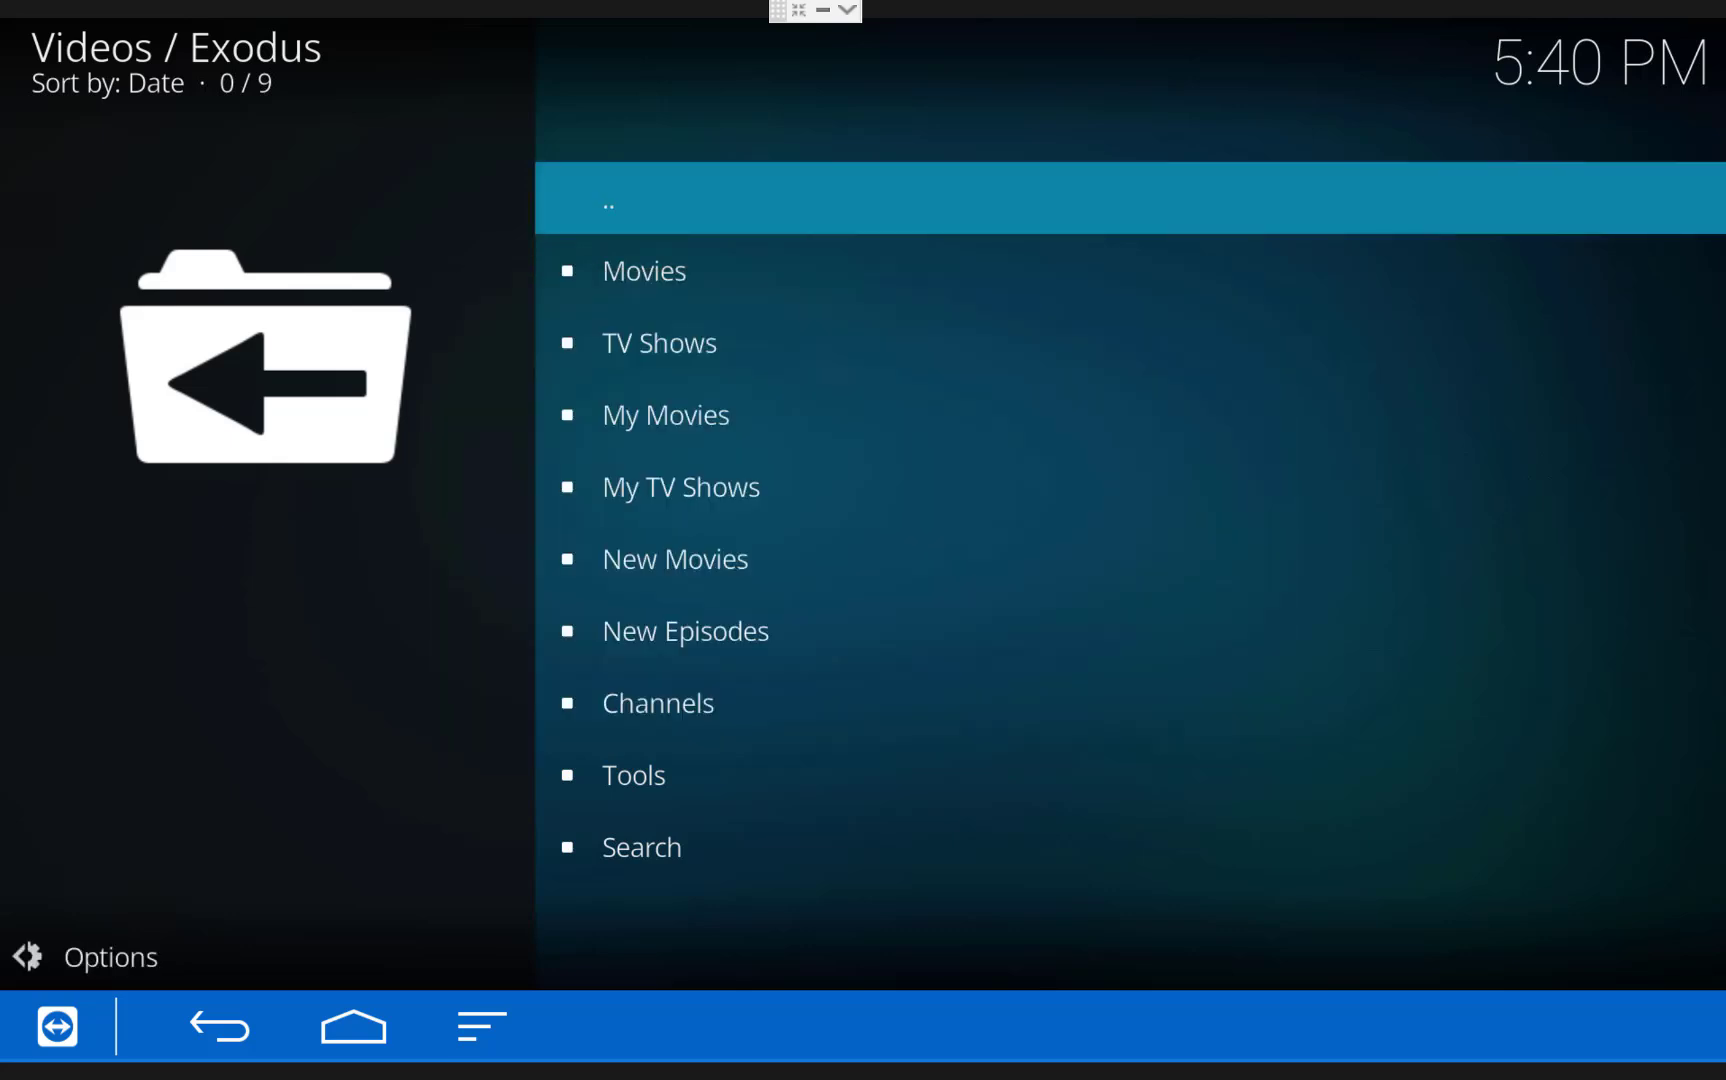
Open the Movies section in Exodus
{"action": "key", "text": "Down"}
{"action": "key", "text": "Down"}
{"action": "key", "text": "Down"}
{"action": "key", "text": "Down"}
{"action": "key", "text": "Down"}
{"action": "key", "text": "Down"}
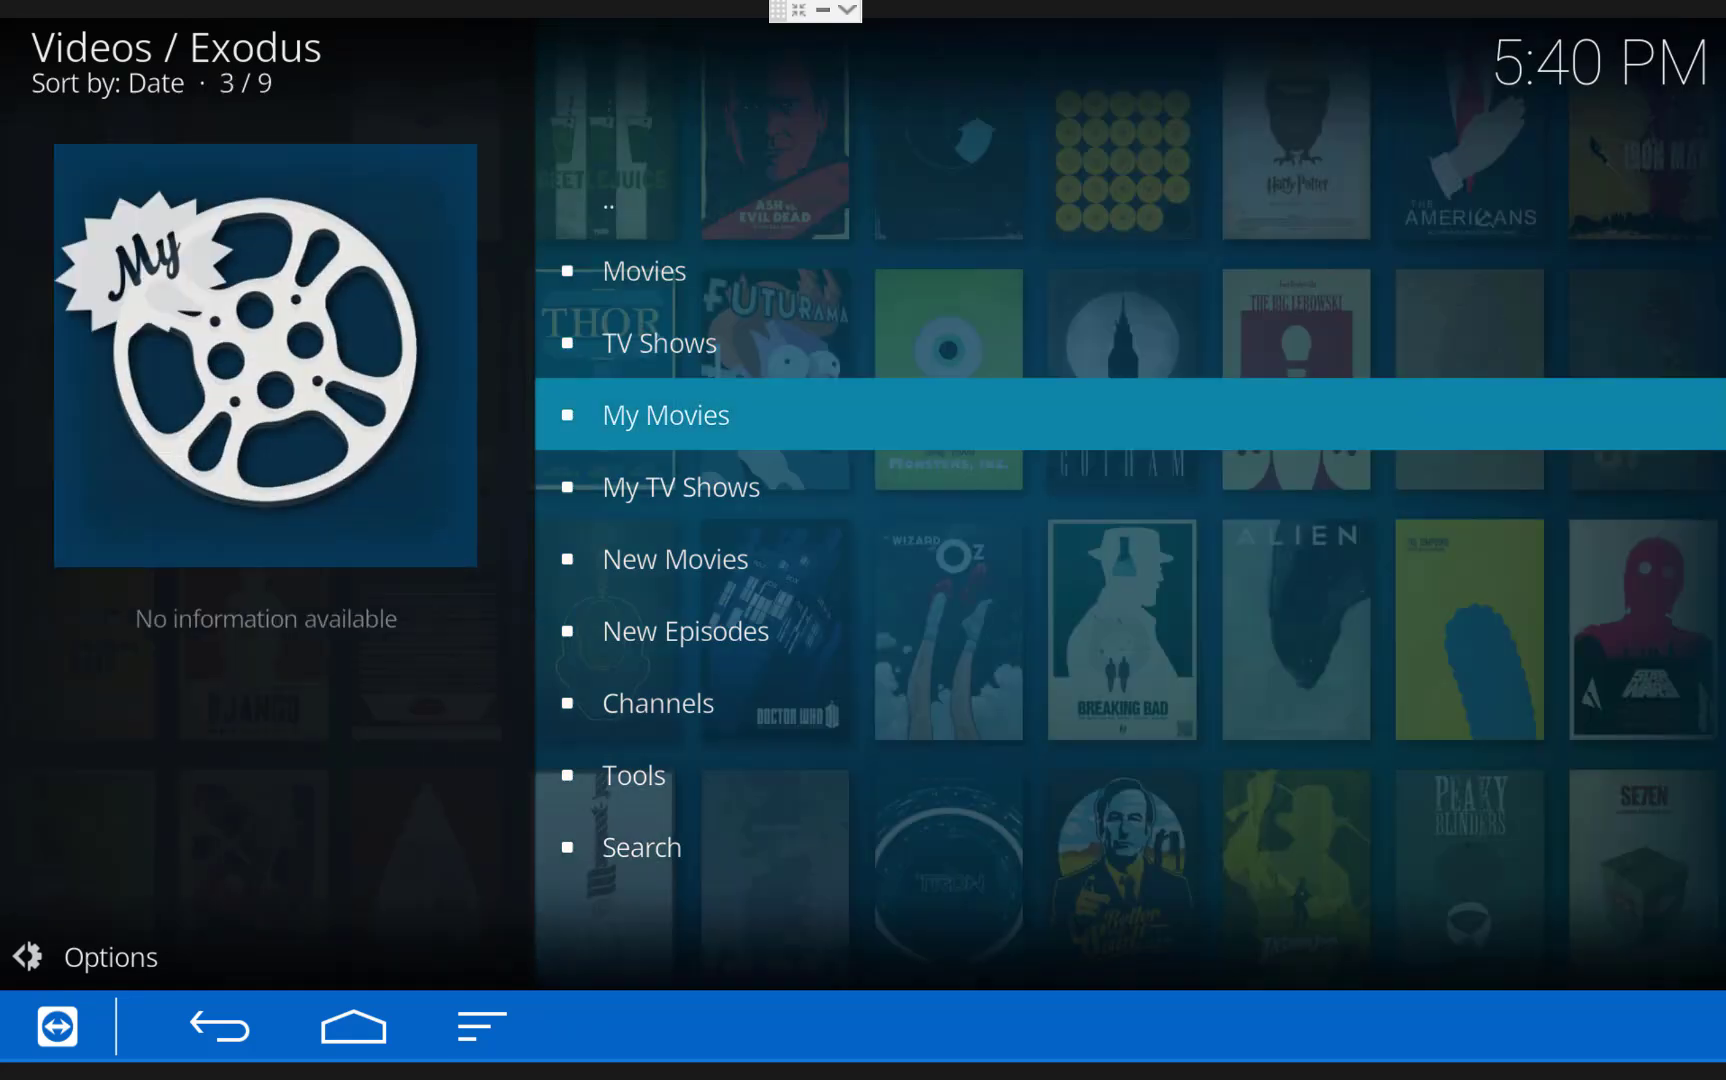
{"action": "key", "text": "Down"}
{"action": "key", "text": "Down"}
{"action": "key", "text": "Down"}
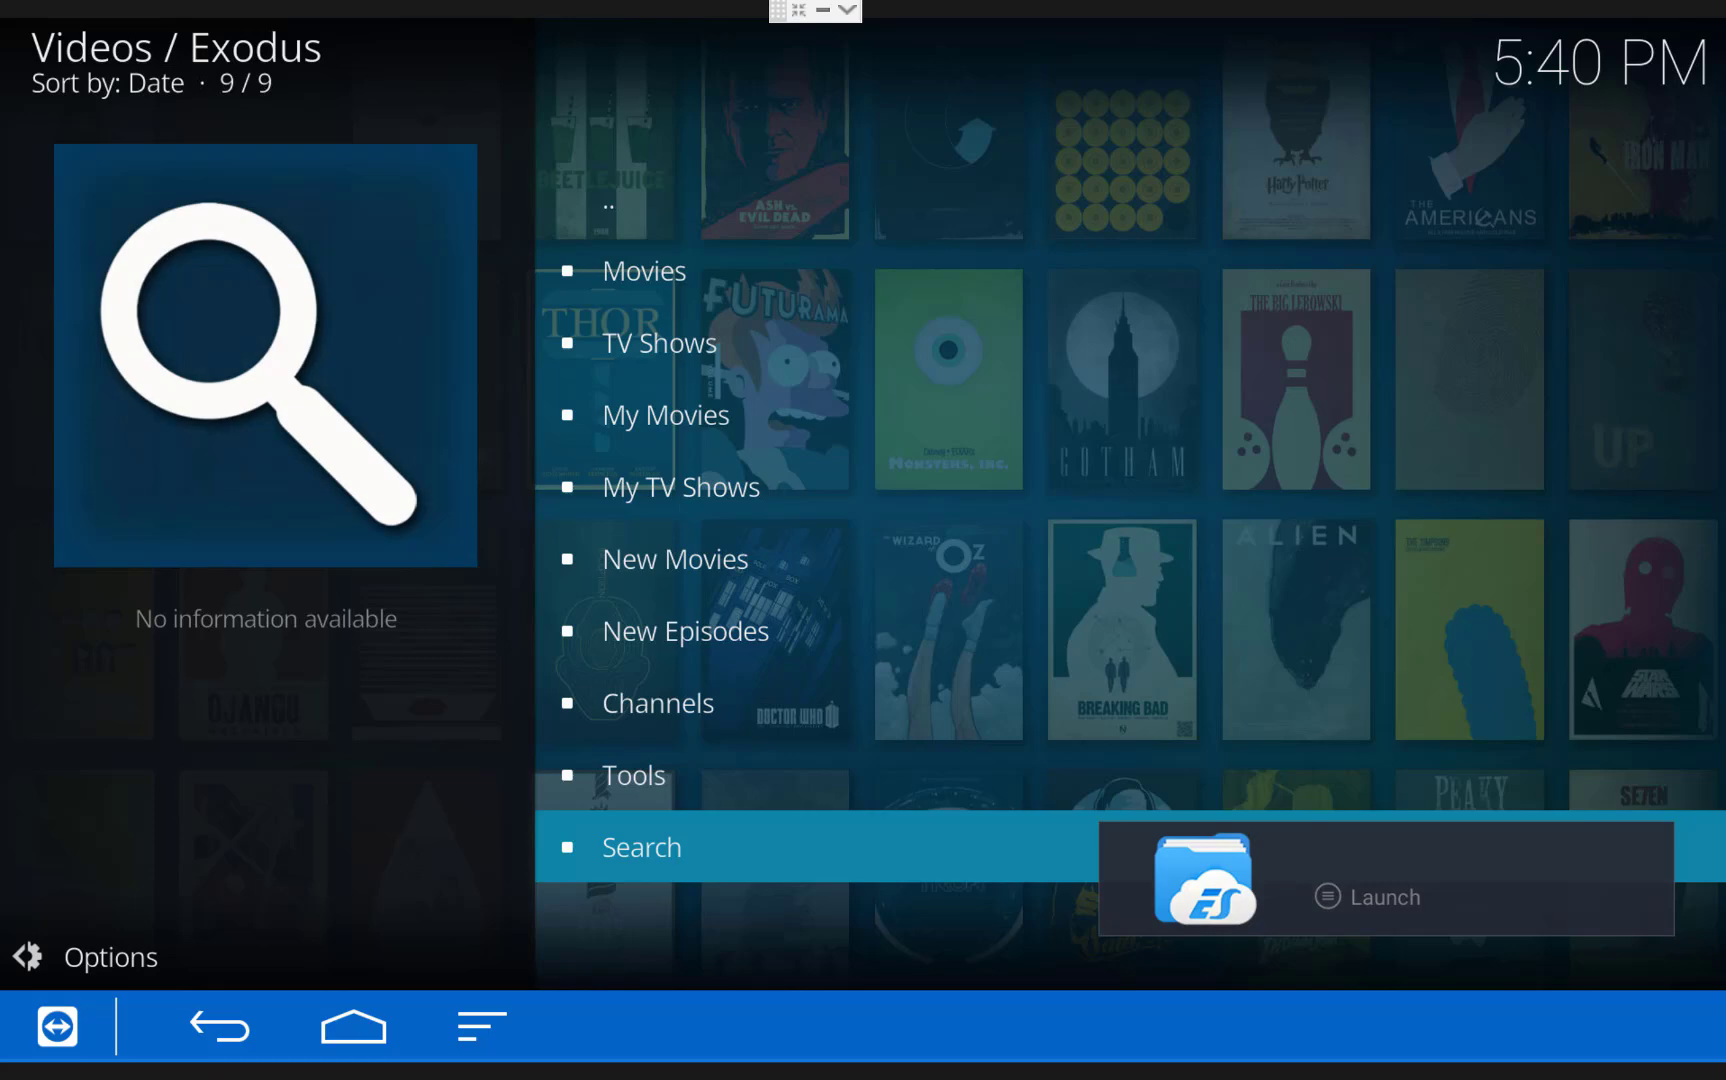
{"action": "key", "text": "Up"}
{"action": "key", "text": "Up"}
{"action": "key", "text": "Up"}
{"action": "key", "text": "Up"}
{"action": "key", "text": "Up"}
{"action": "key", "text": "Up"}
{"action": "key", "text": "Up"}
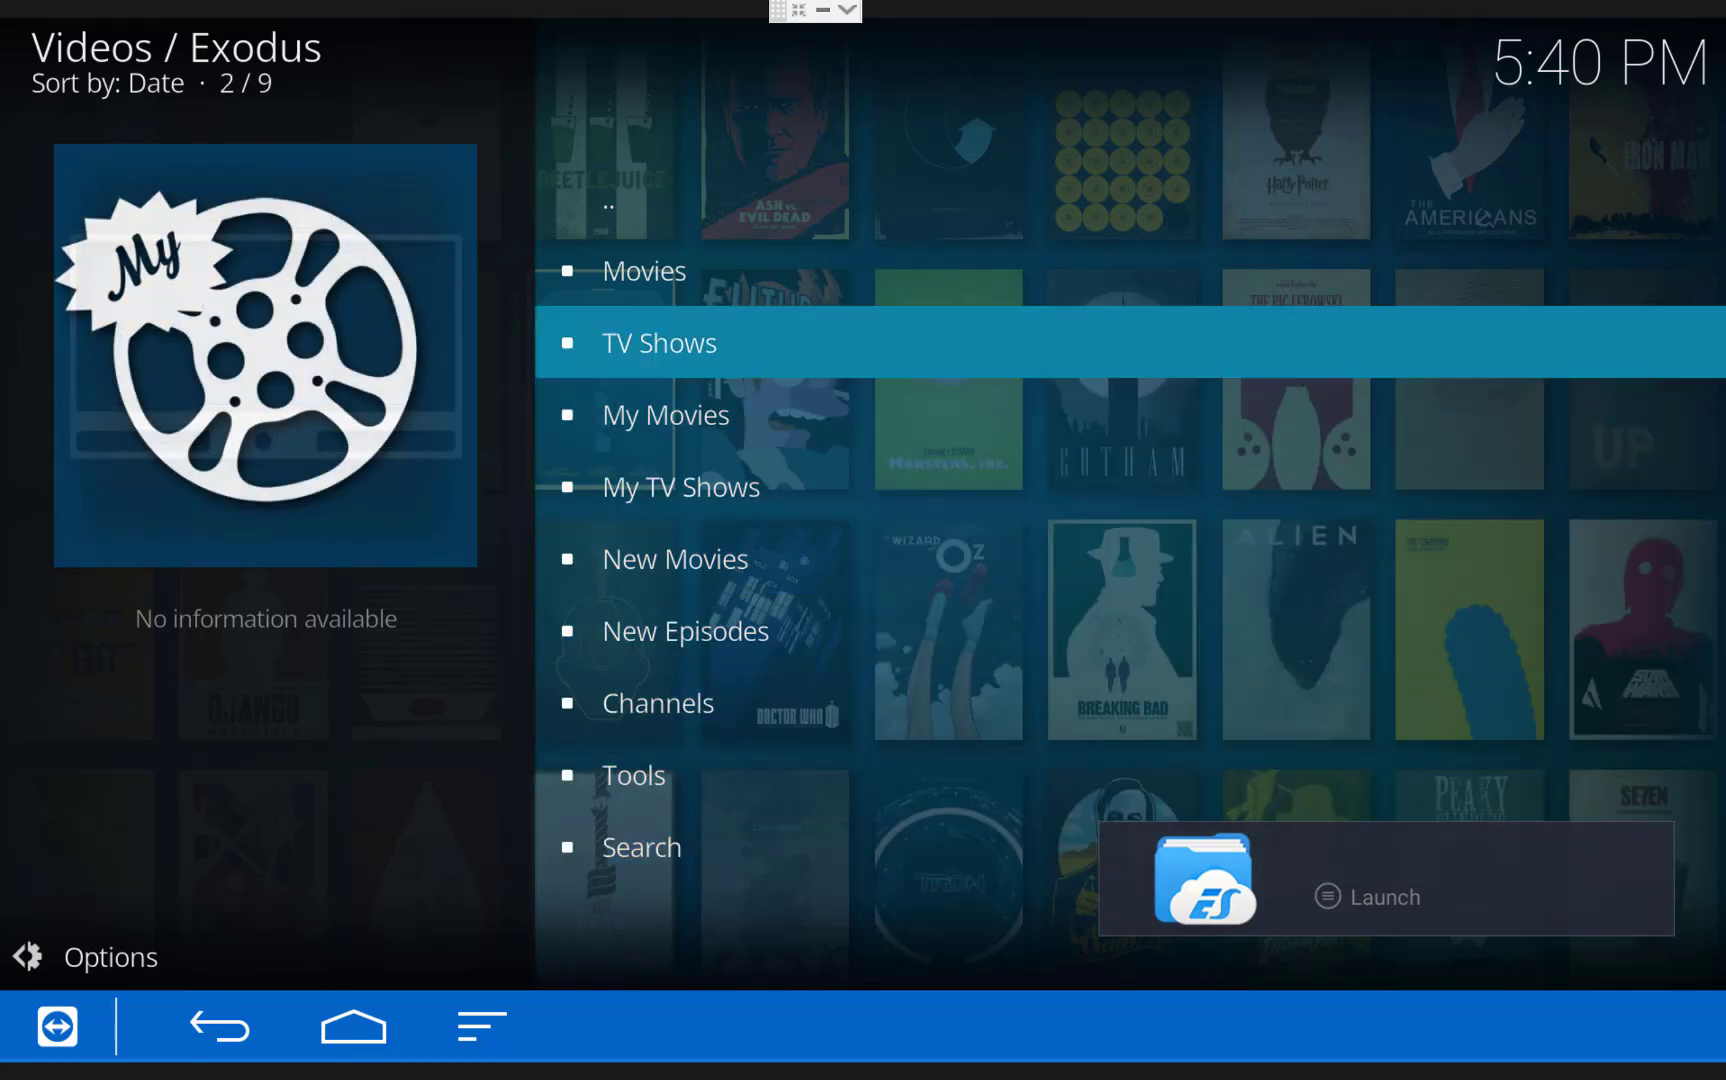
{"action": "key", "text": "Up"}
{"action": "key", "text": "Return"}
Set the movie list's Viewtype to Wall, then return to the Fire TV home screen
{"action": "key", "text": "Down"}
{"action": "key", "text": "Down"}
{"action": "key", "text": "Down"}
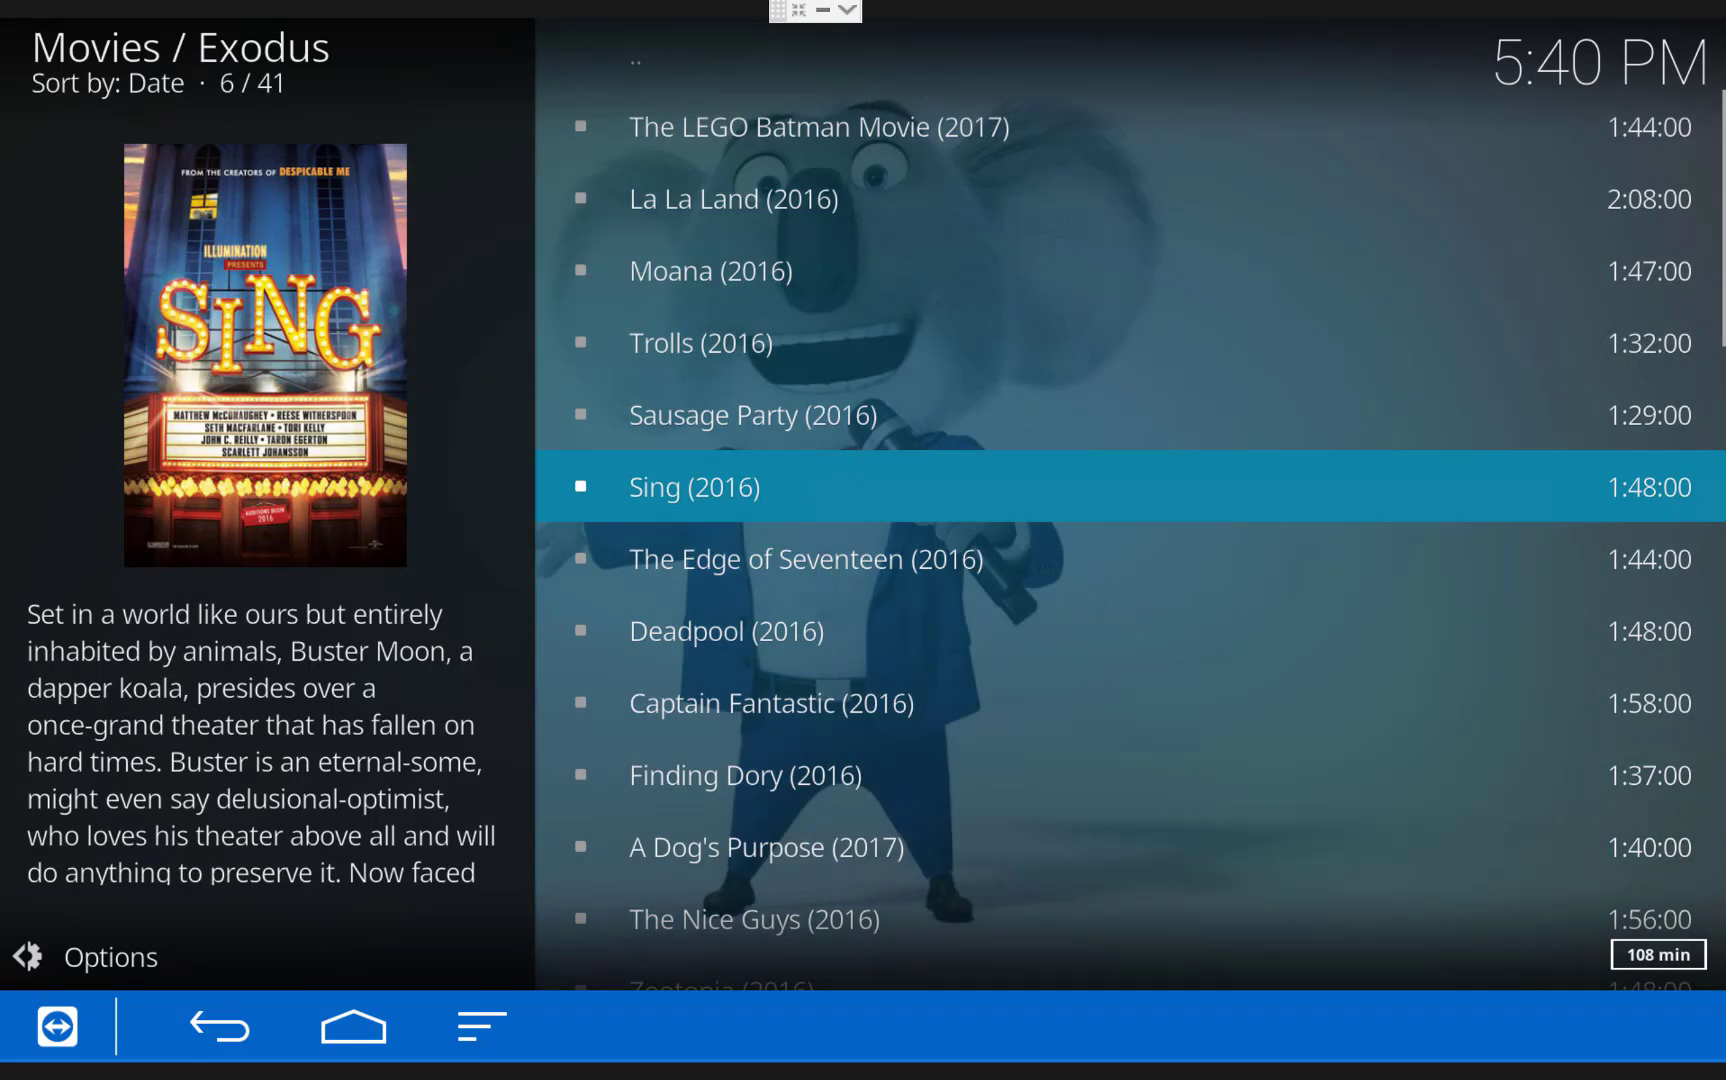
{"action": "key", "text": "Left"}
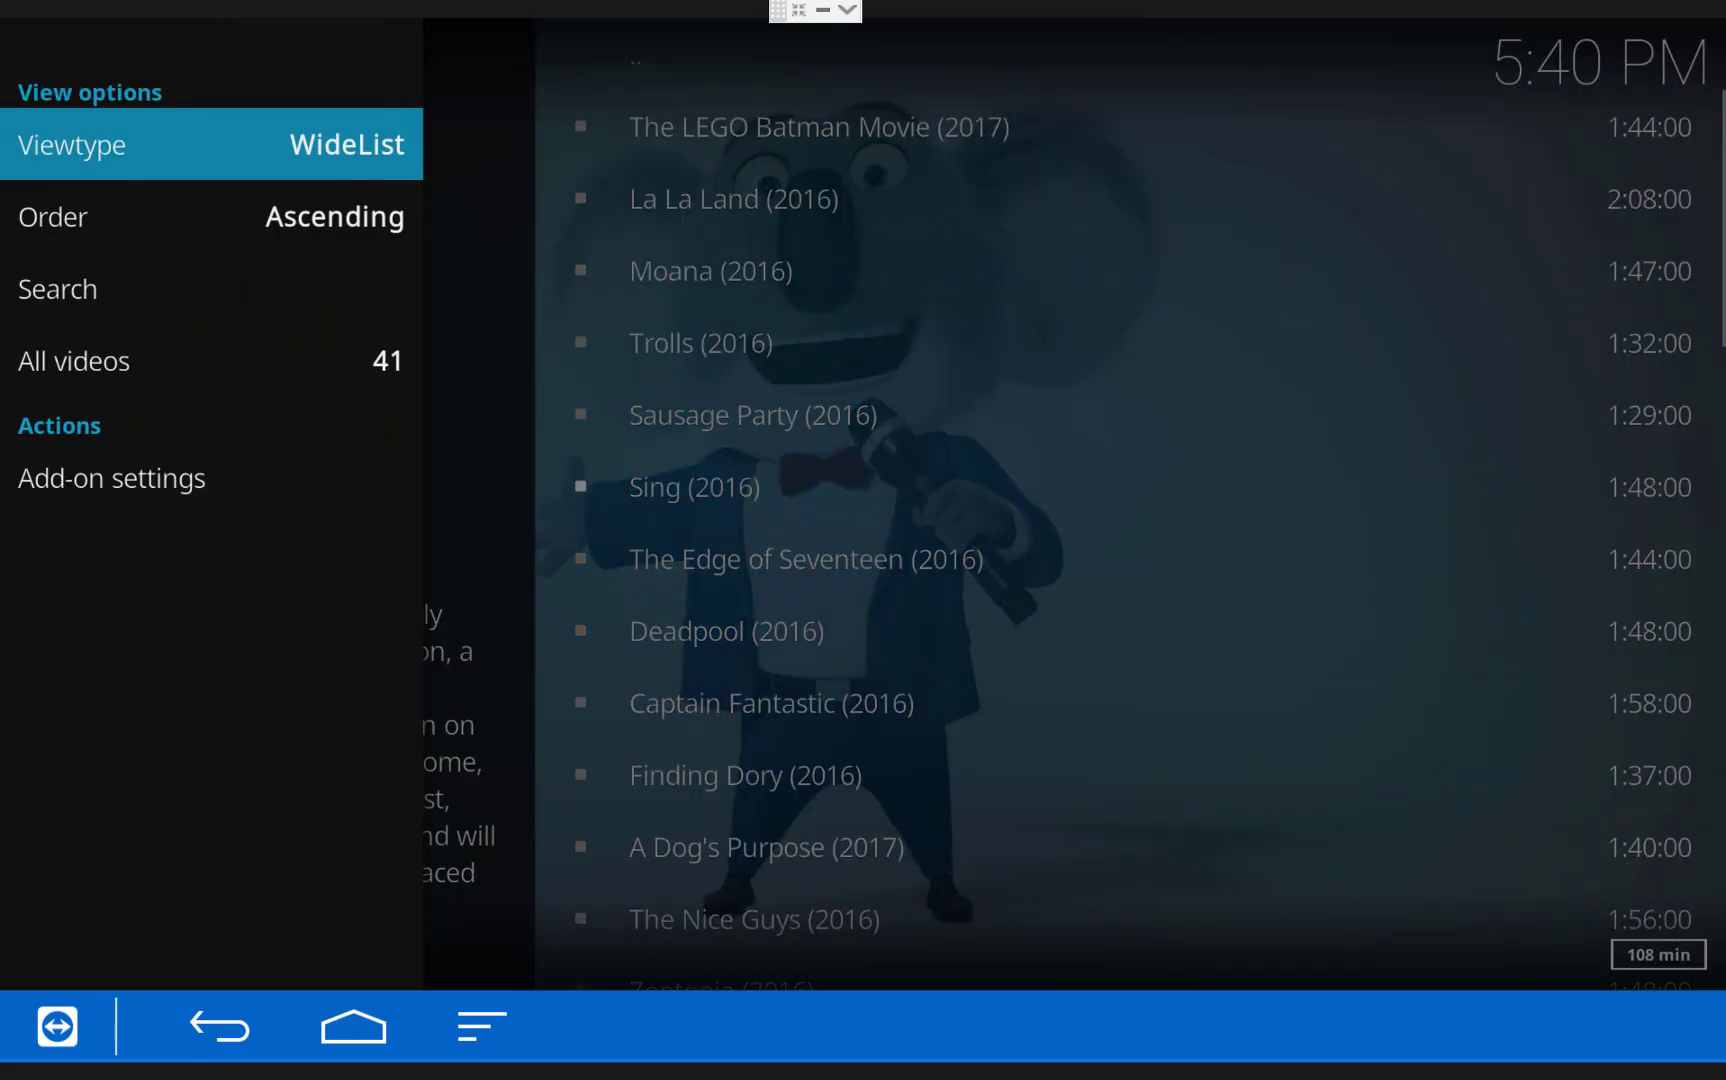
{"action": "key", "text": "Return"}
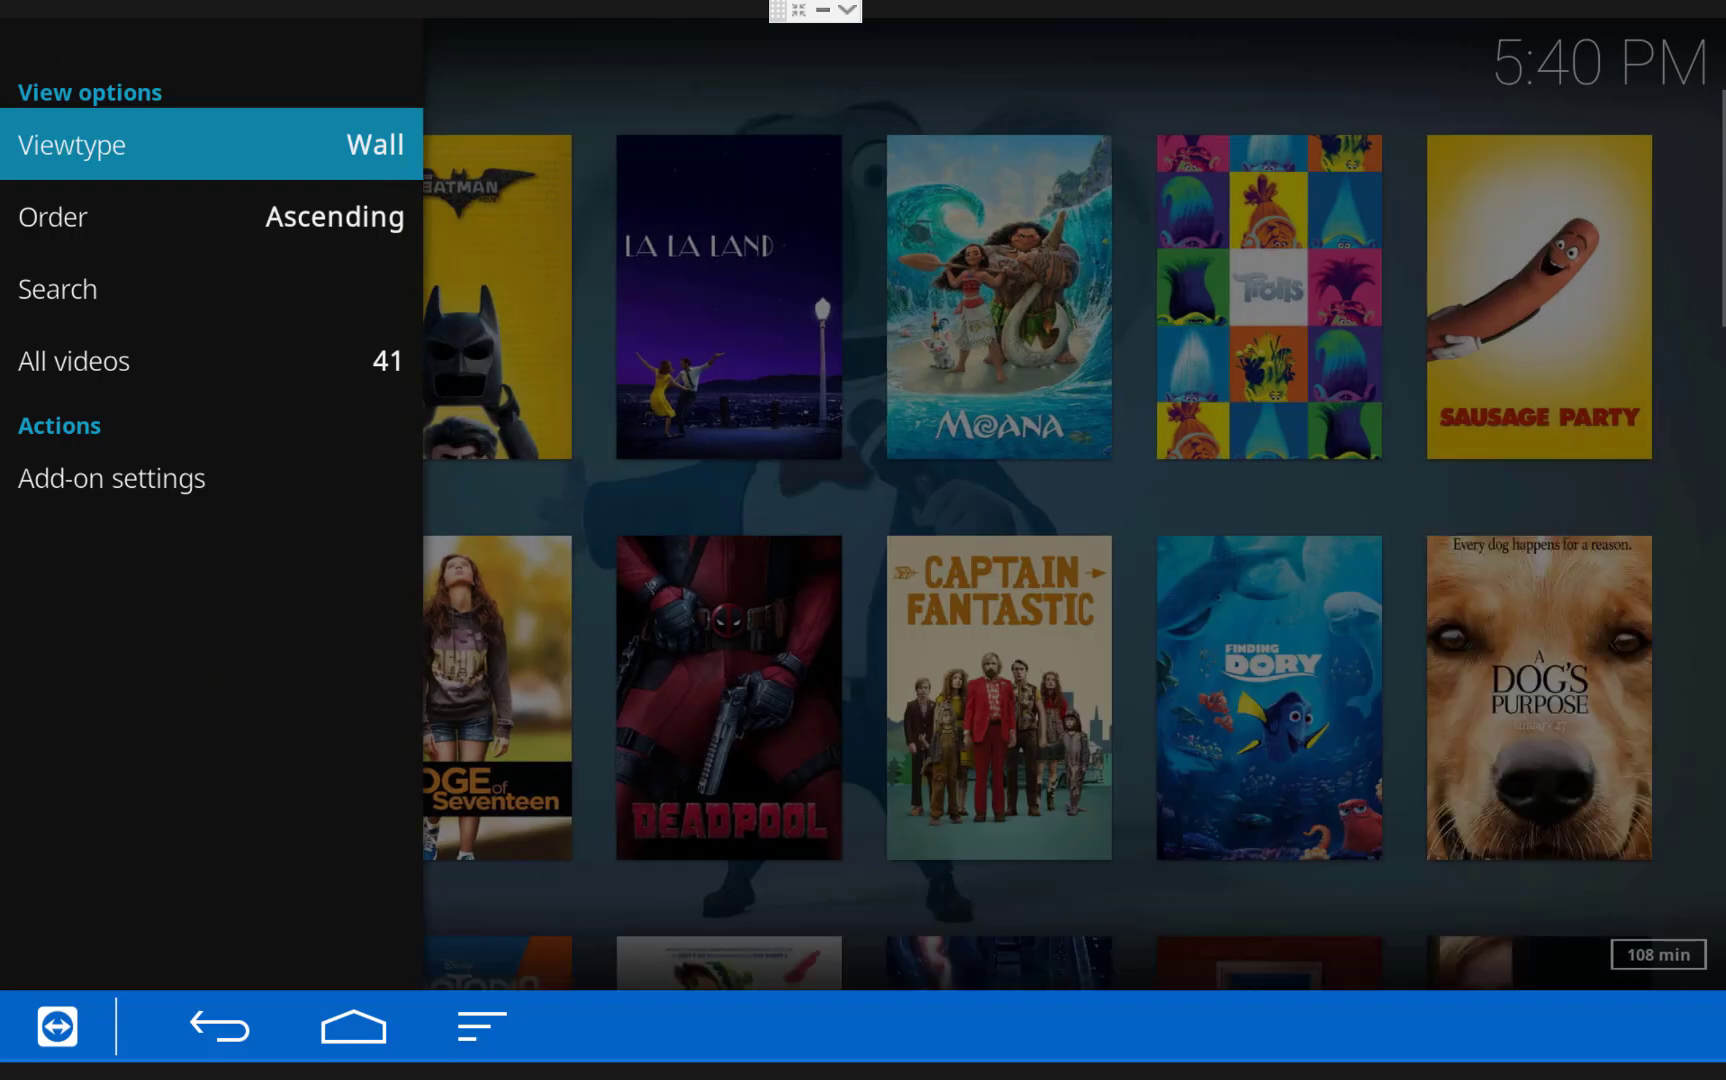
{"action": "key", "text": "Right"}
{"action": "key", "text": "Home"}
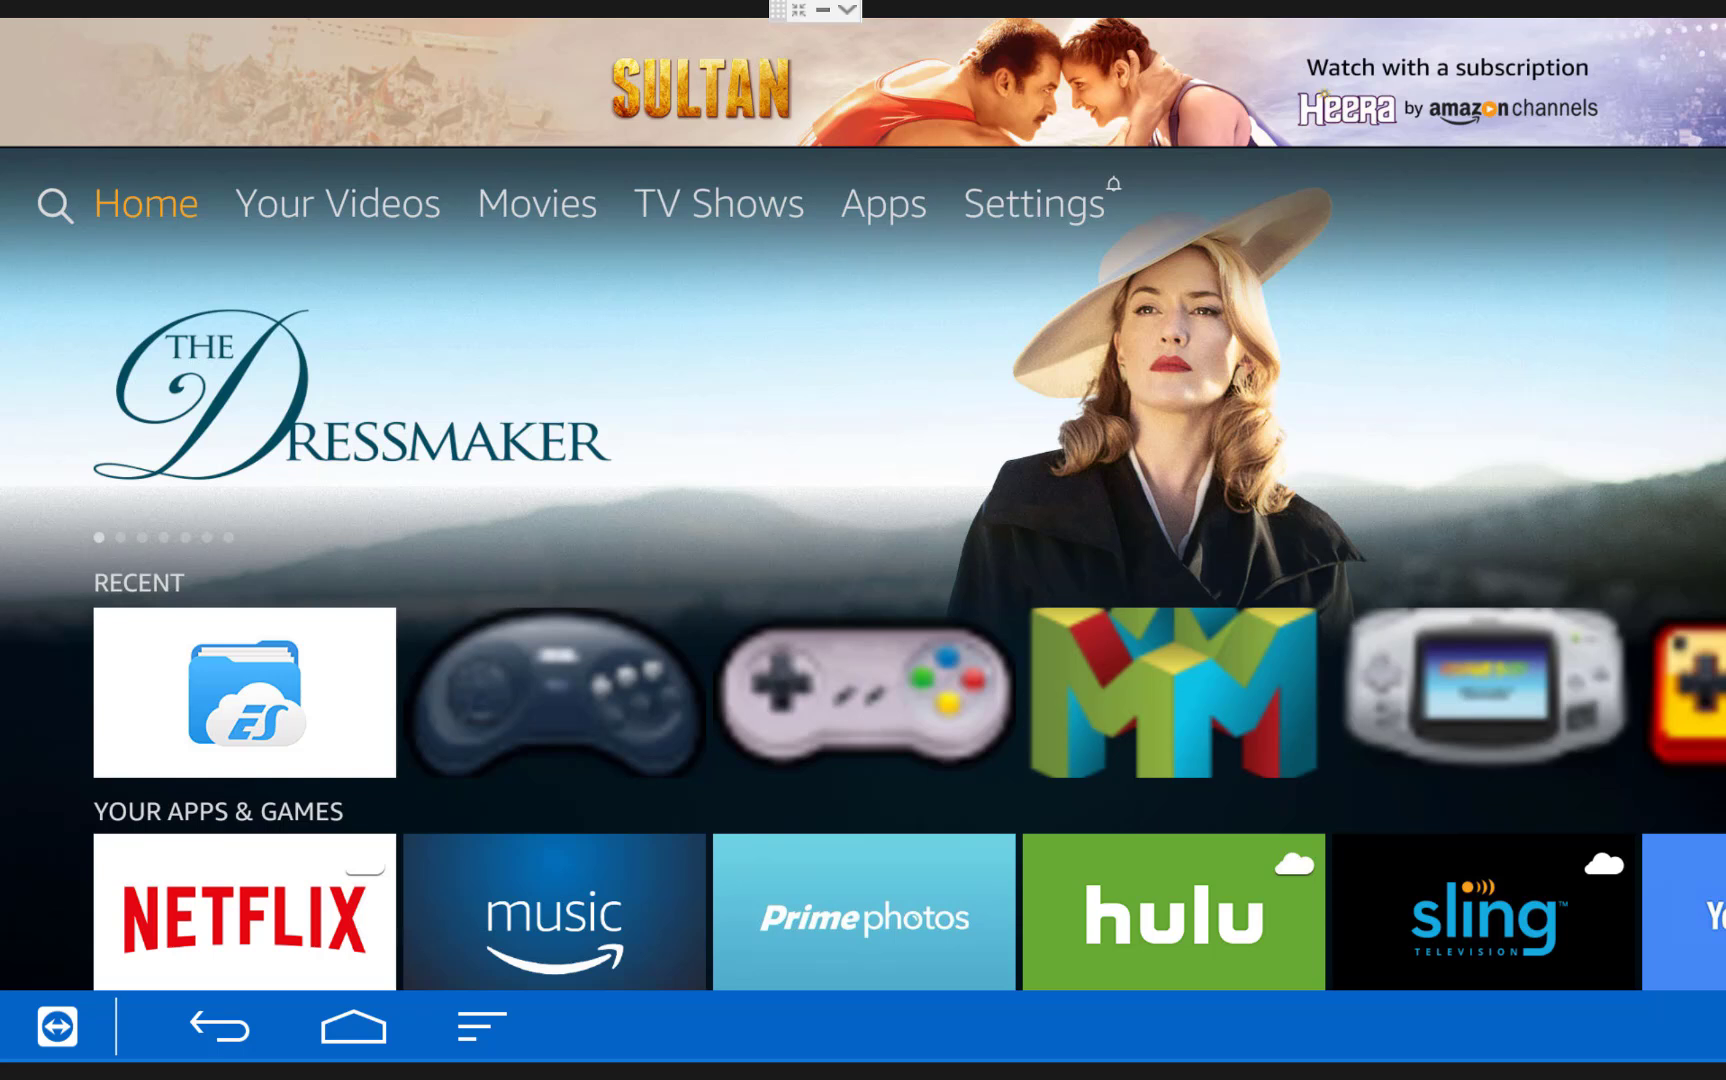
Open See All at the end of the Your Apps & Games row and highlight the Kodi tile
{"action": "key", "text": "Down"}
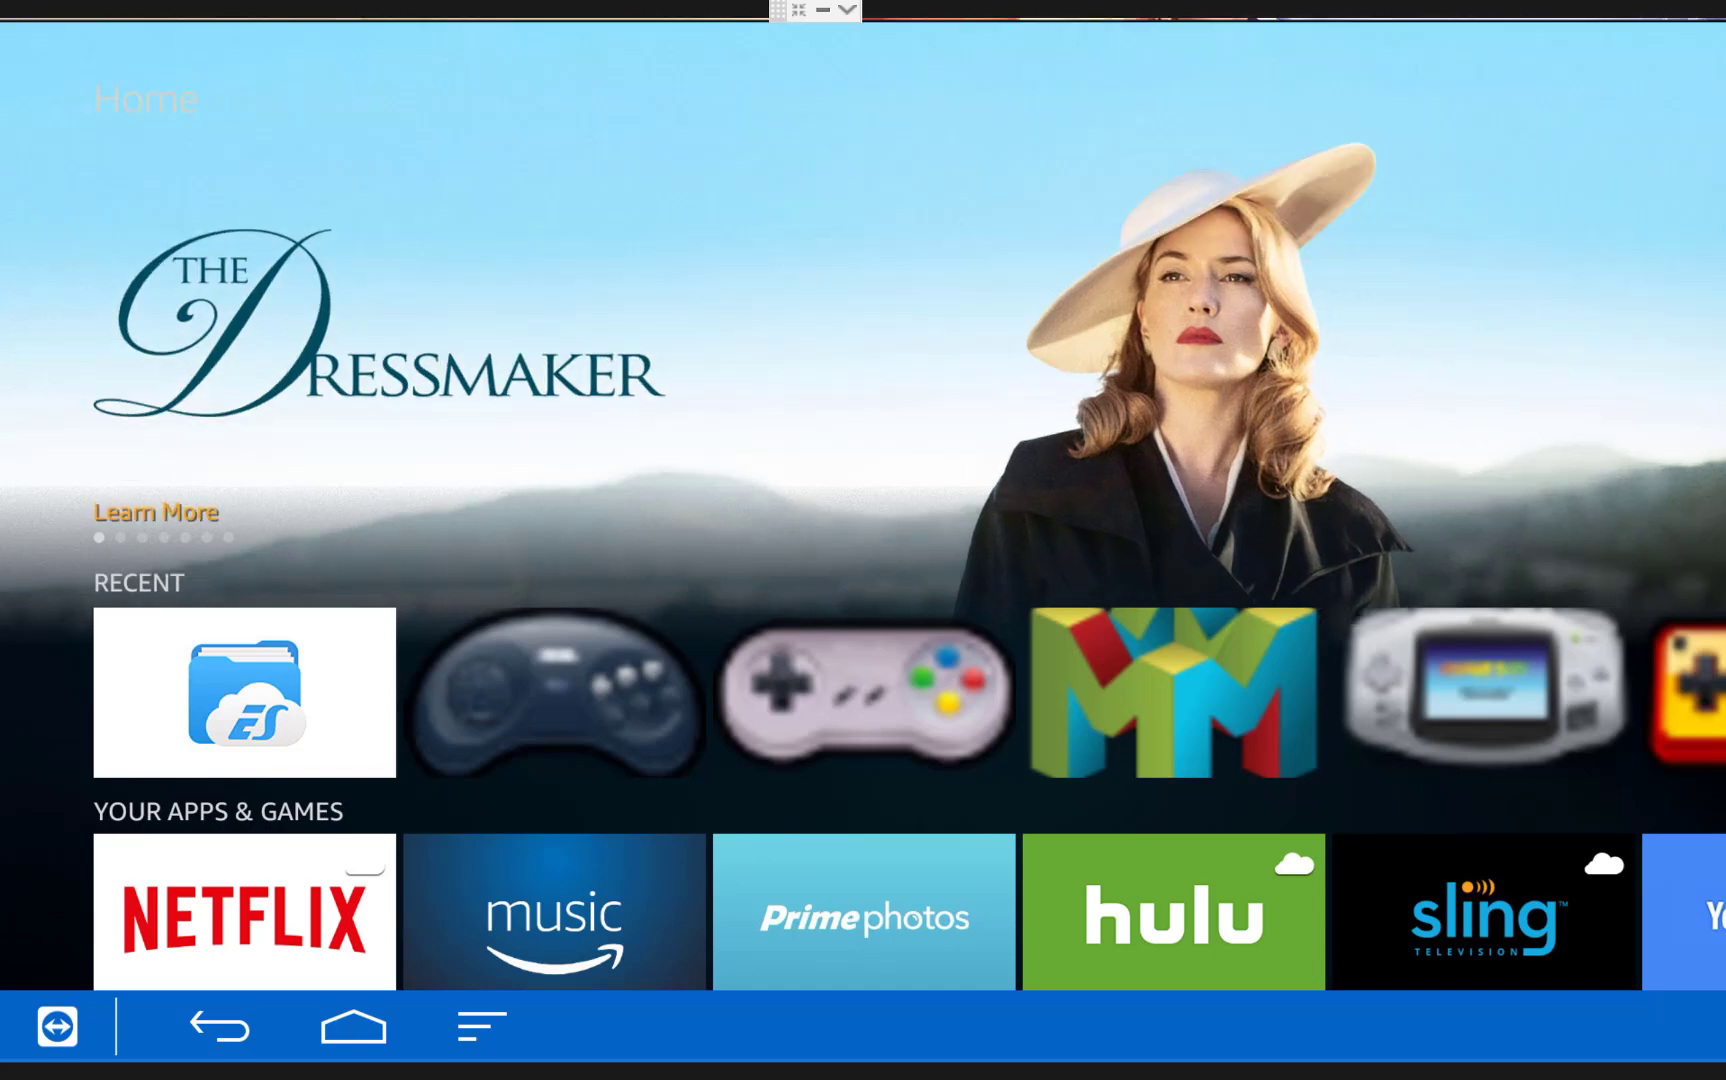
{"action": "key", "text": "Down"}
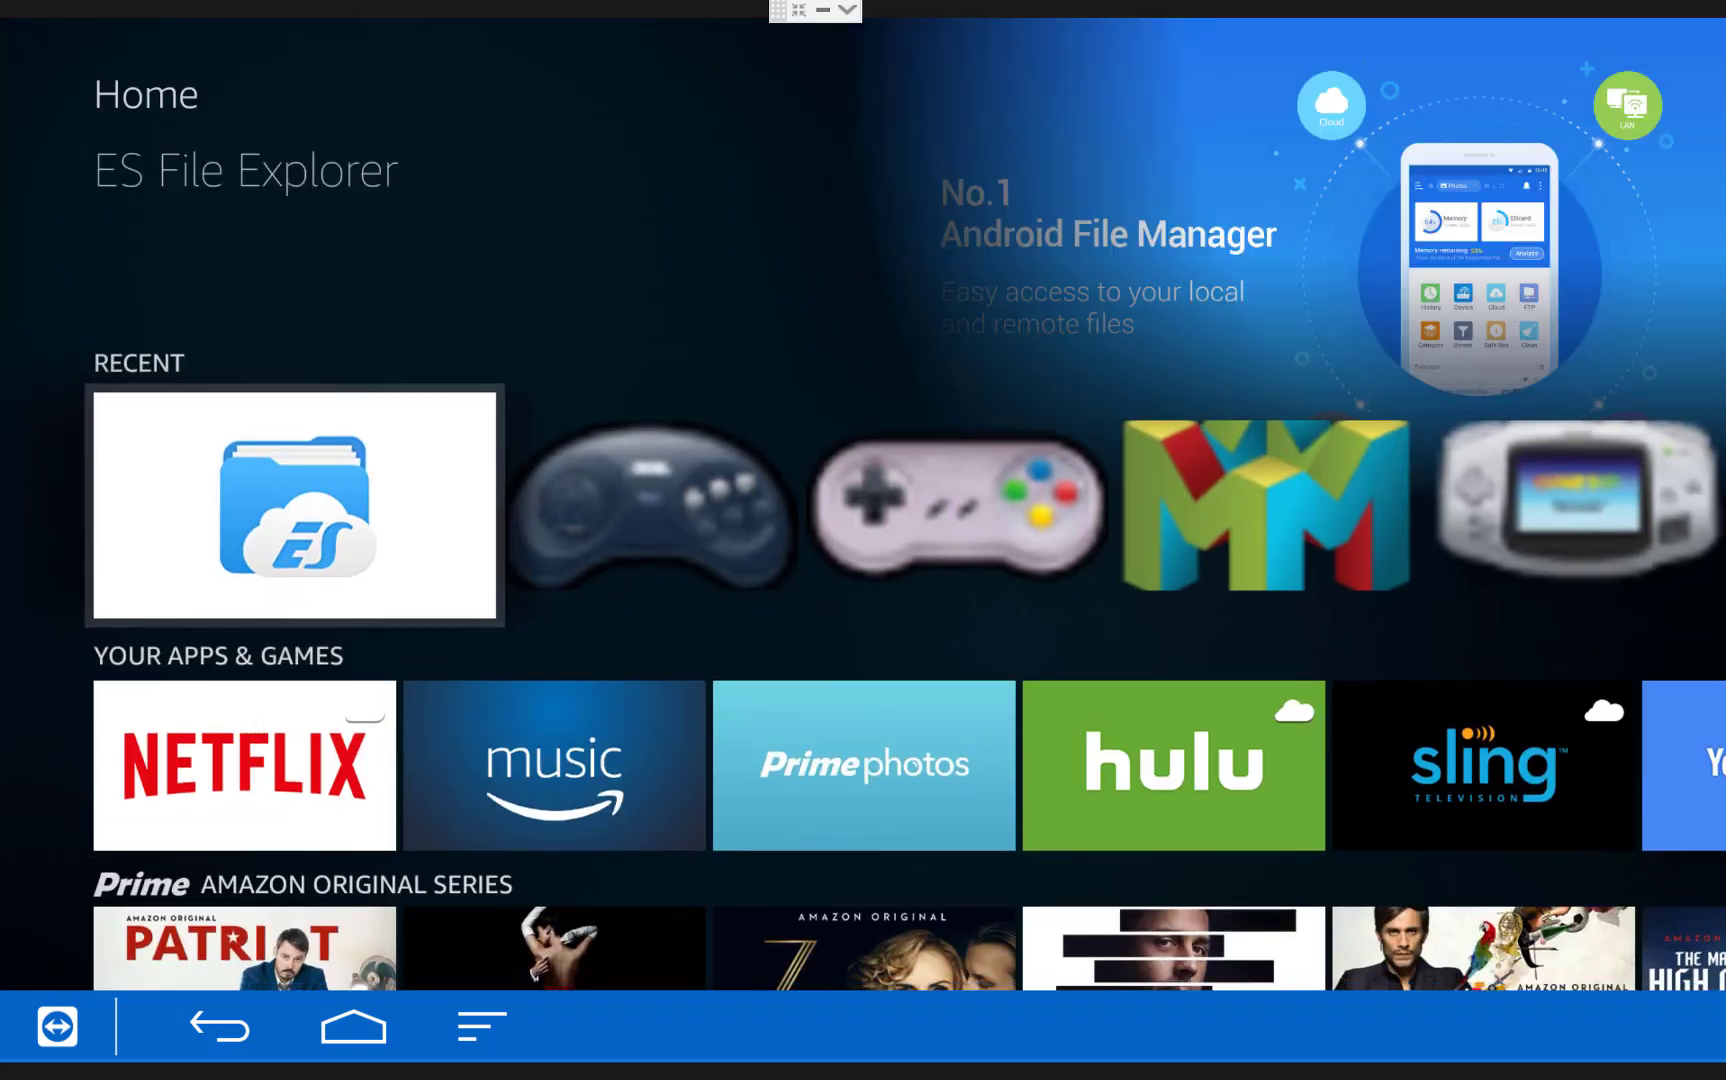
{"action": "key", "text": "Down"}
{"action": "key", "text": "Right"}
{"action": "key", "text": "Right"}
{"action": "key", "text": "Right"}
{"action": "key", "text": "Right"}
{"action": "key", "text": "Right"}
{"action": "key", "text": "Right"}
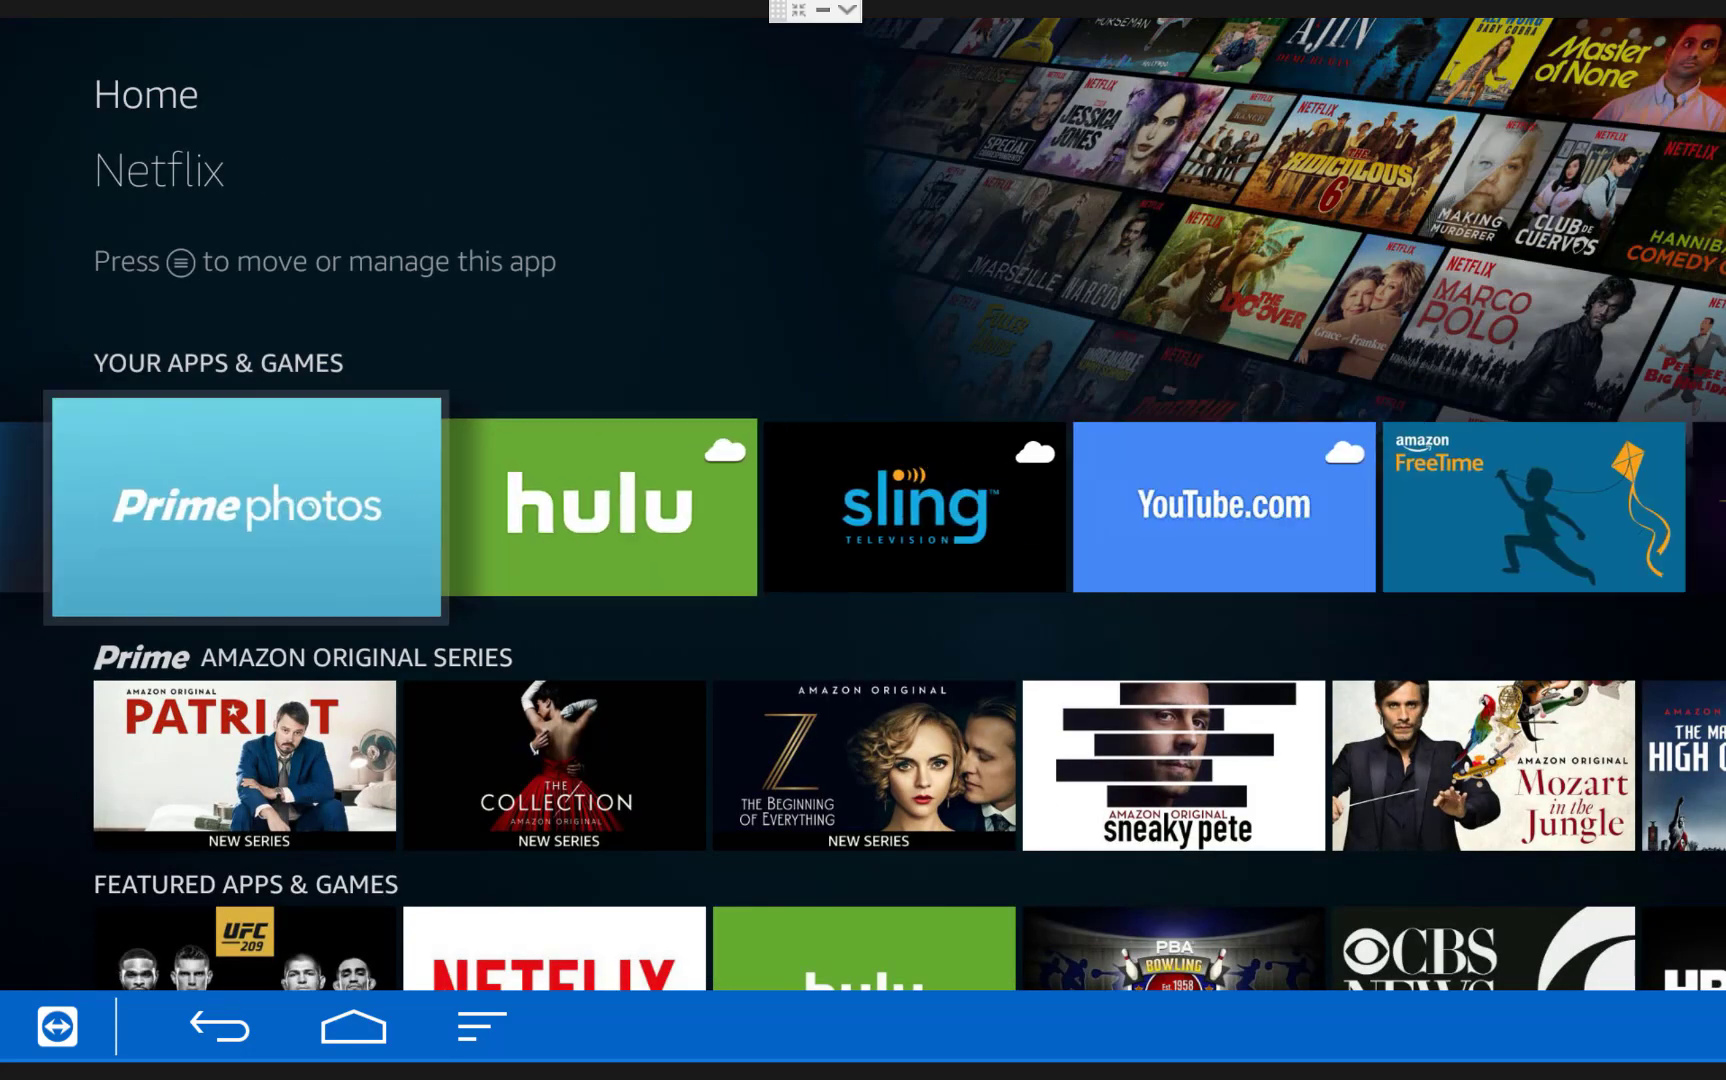
{"action": "key", "text": "Right"}
{"action": "key", "text": "Right"}
{"action": "key", "text": "Right"}
{"action": "key", "text": "Right"}
{"action": "key", "text": "Return"}
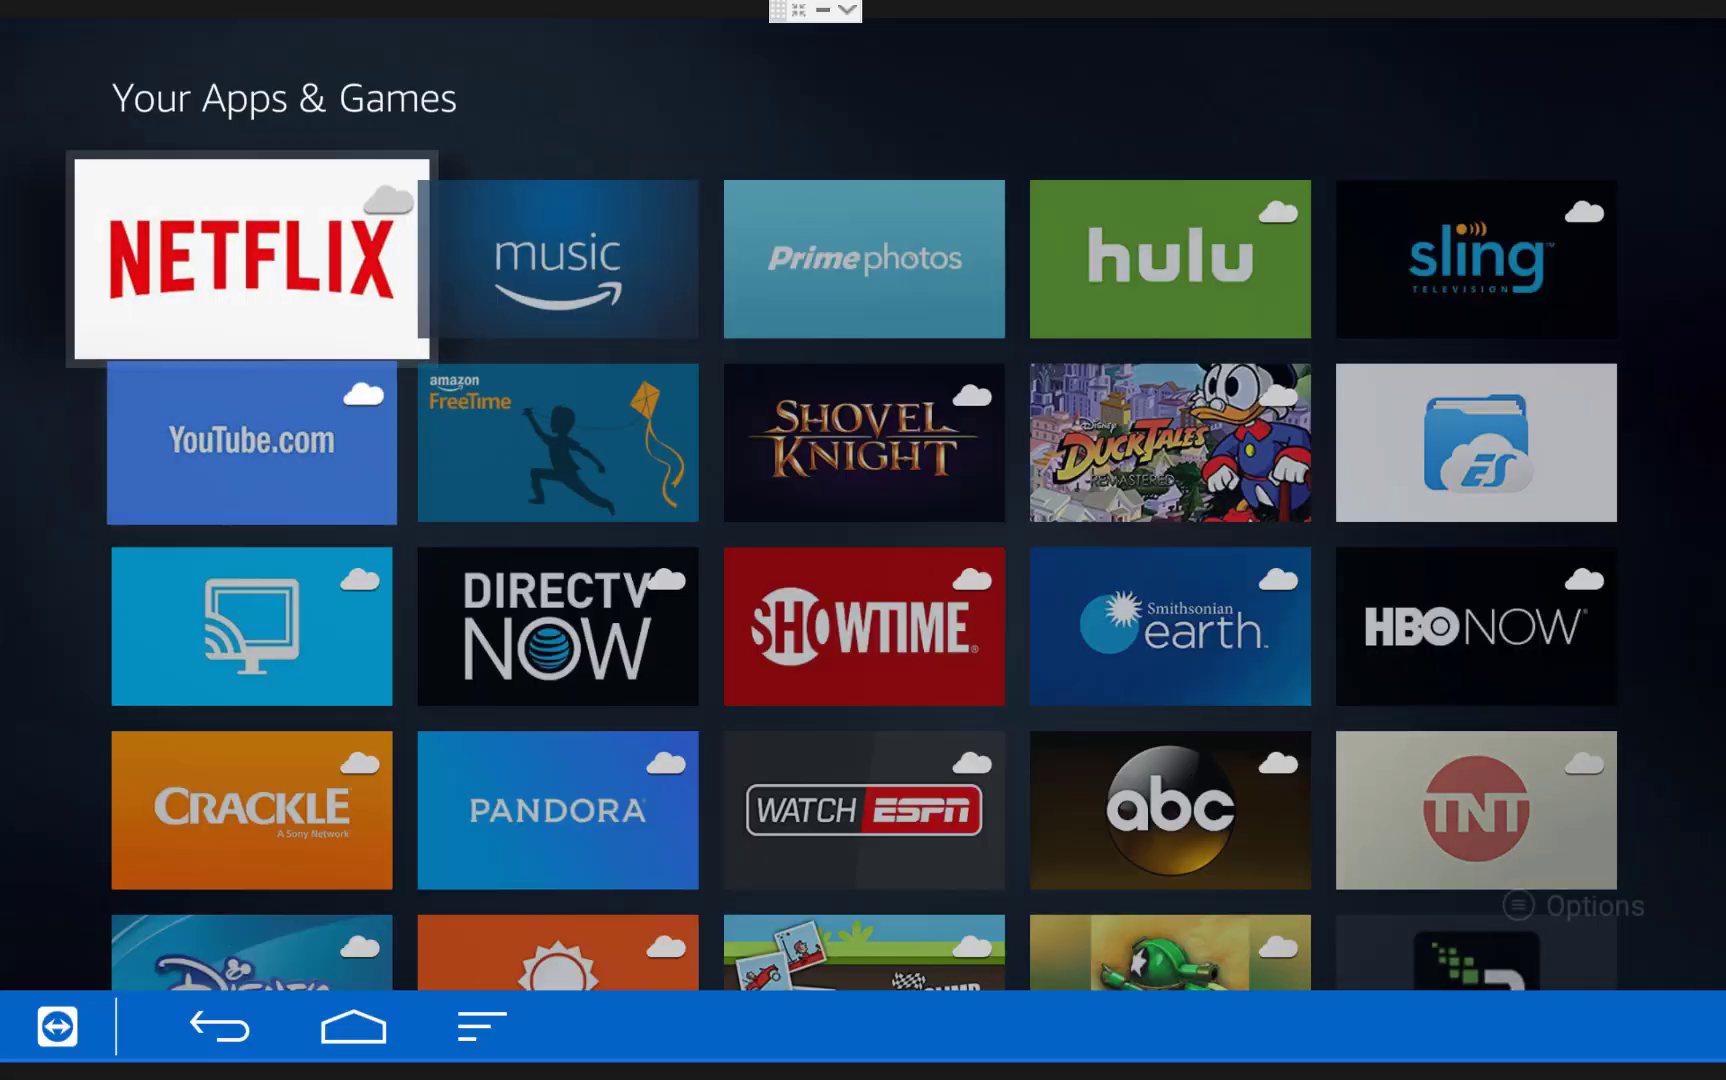
{"action": "key", "text": "Down"}
{"action": "key", "text": "Down"}
{"action": "key", "text": "Down"}
{"action": "key", "text": "Down"}
{"action": "key", "text": "Down"}
{"action": "key", "text": "Down"}
{"action": "key", "text": "Down"}
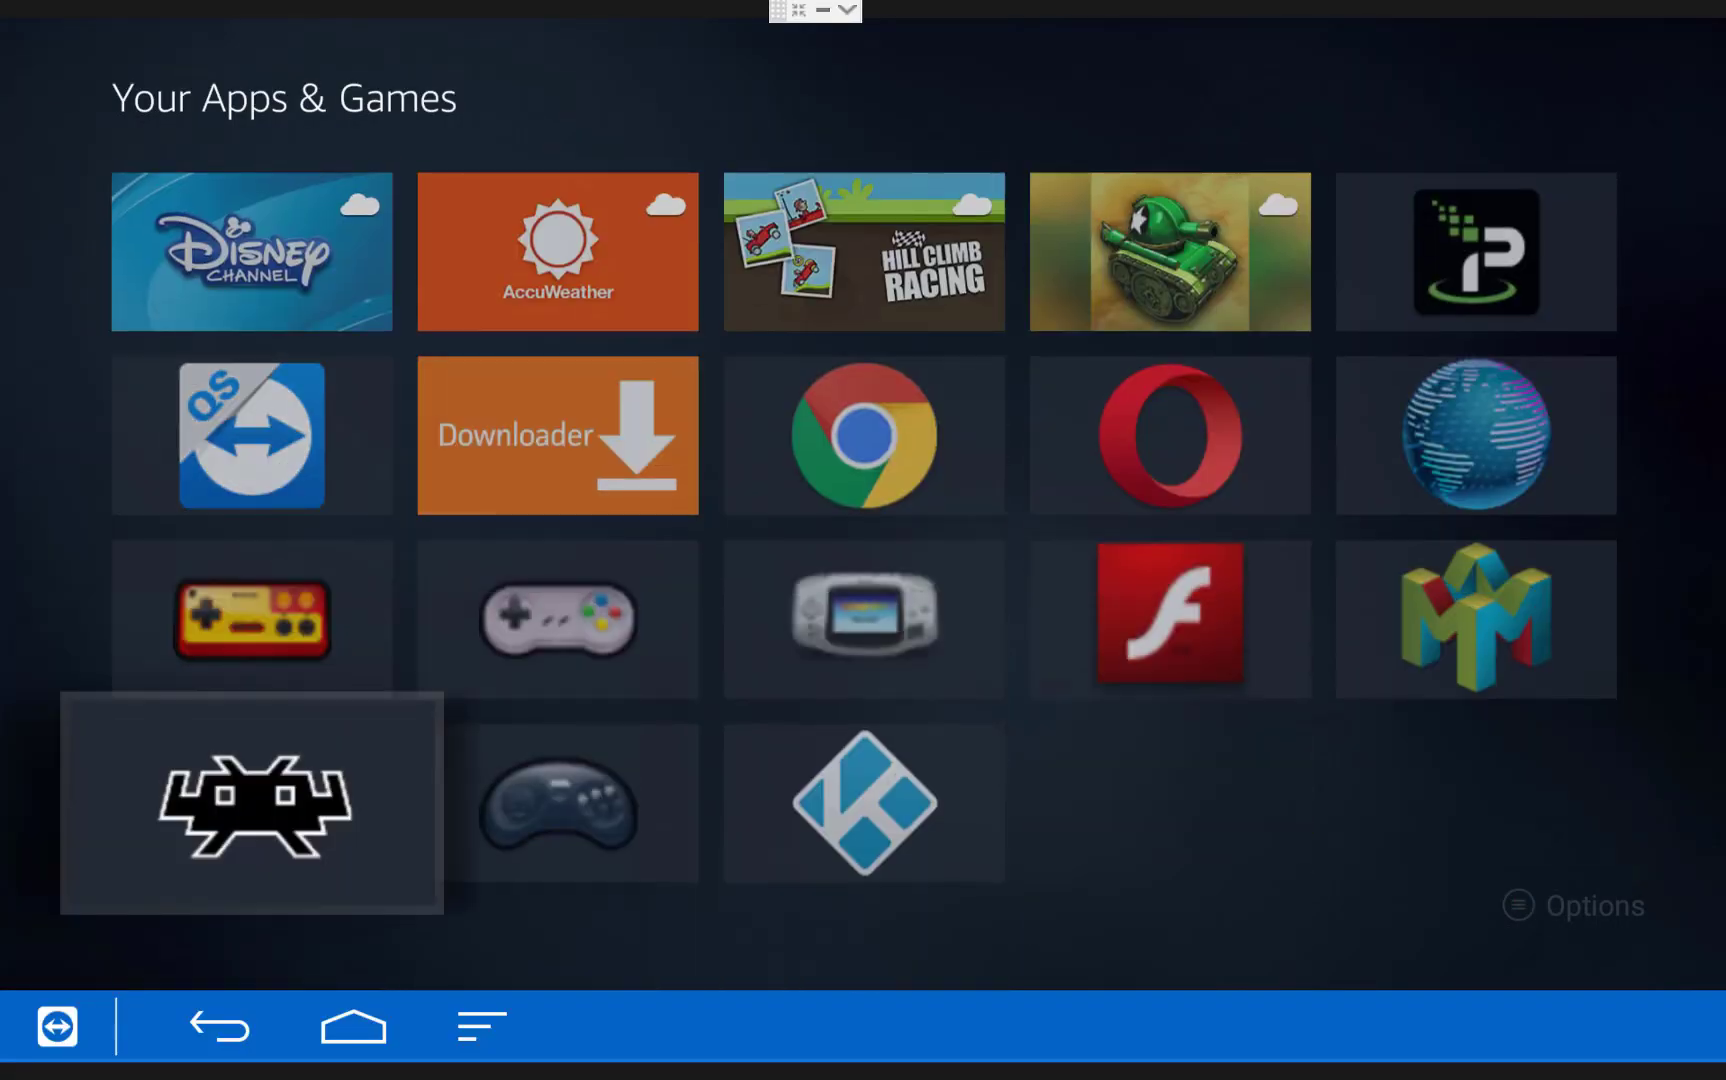
{"action": "key", "text": "Right"}
{"action": "key", "text": "Right"}
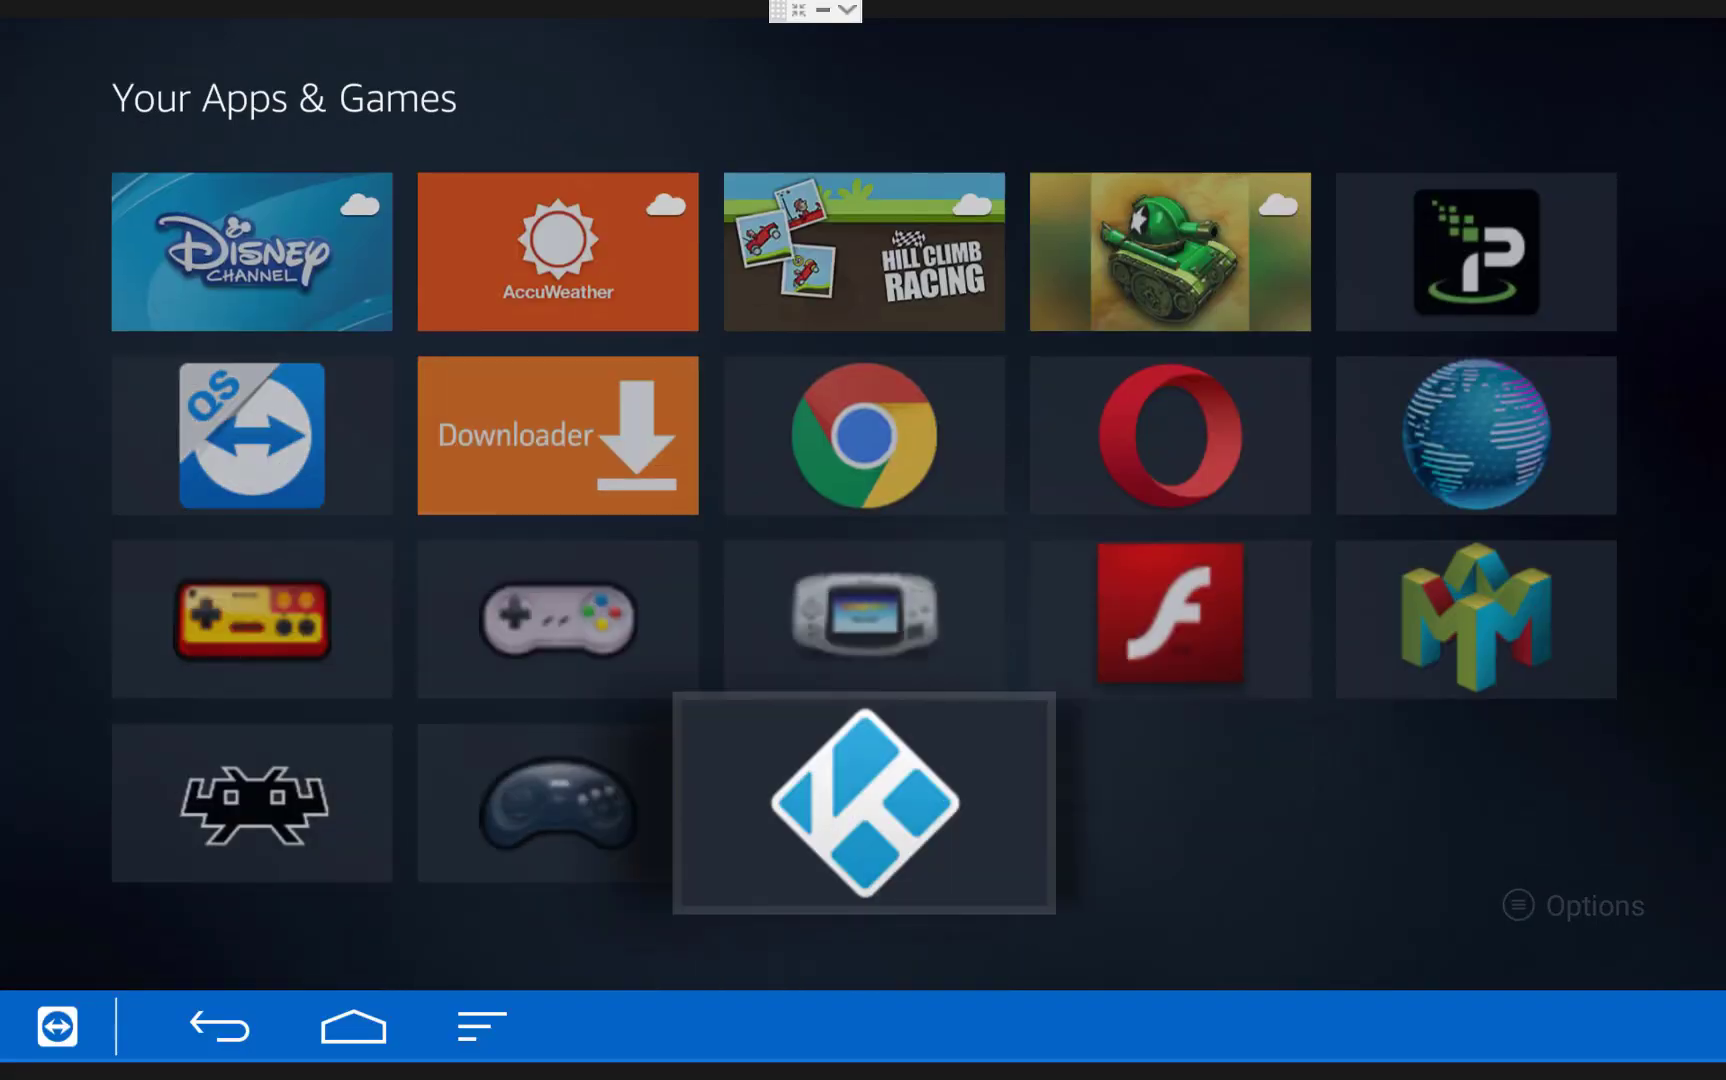